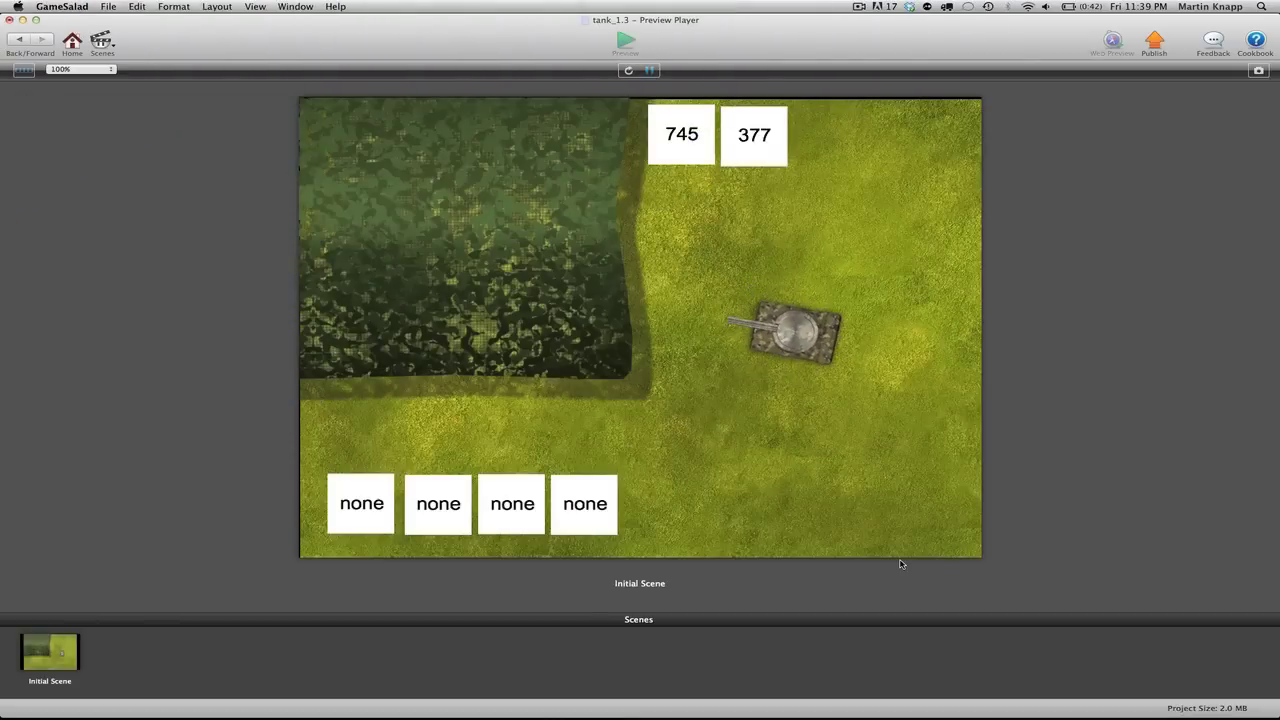
Steer the tank left and right with the arrow keys, then leave the preview
{"action": "key", "text": "Left"}
{"action": "key", "text": "Right"}
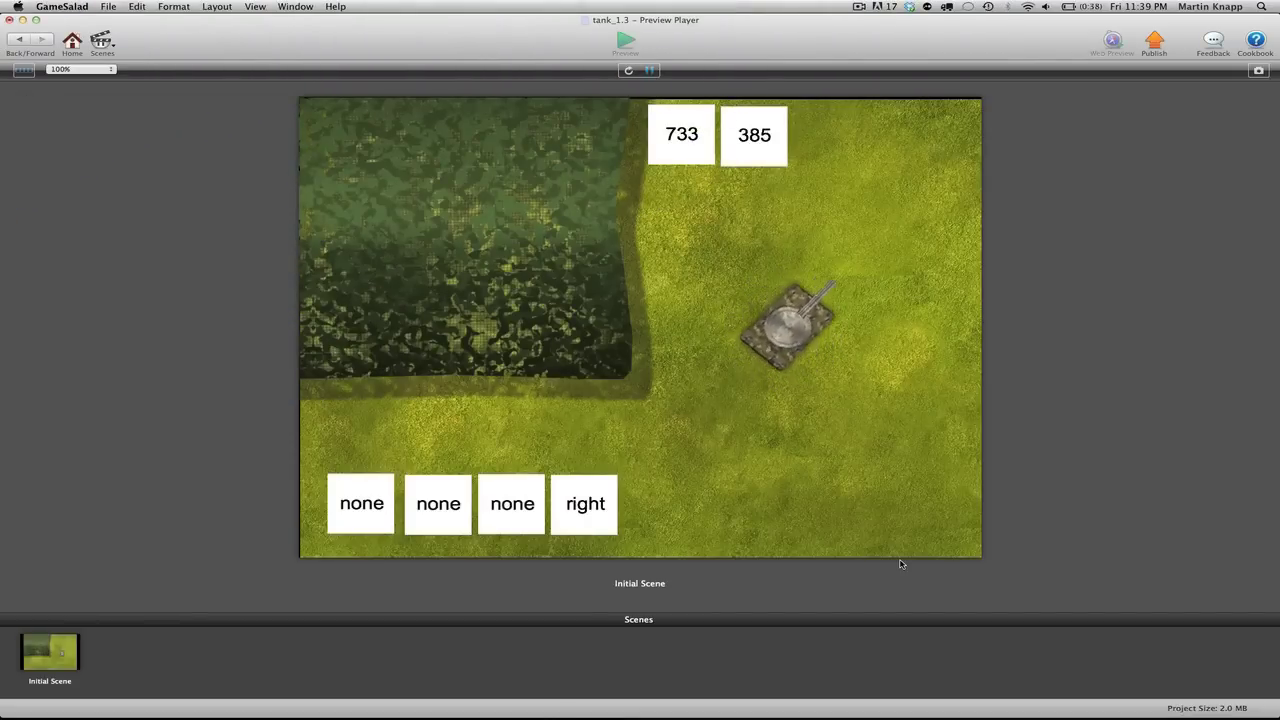
{"action": "key", "text": "Right"}
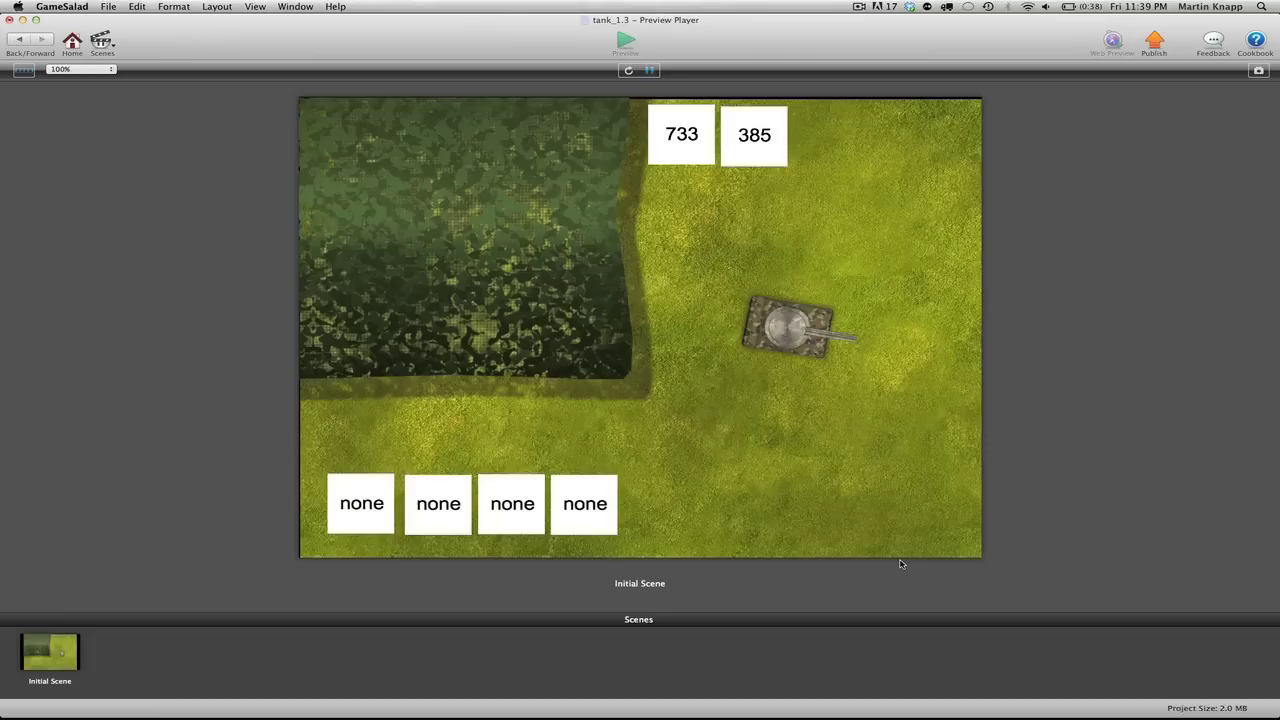
{"action": "key", "text": "Left"}
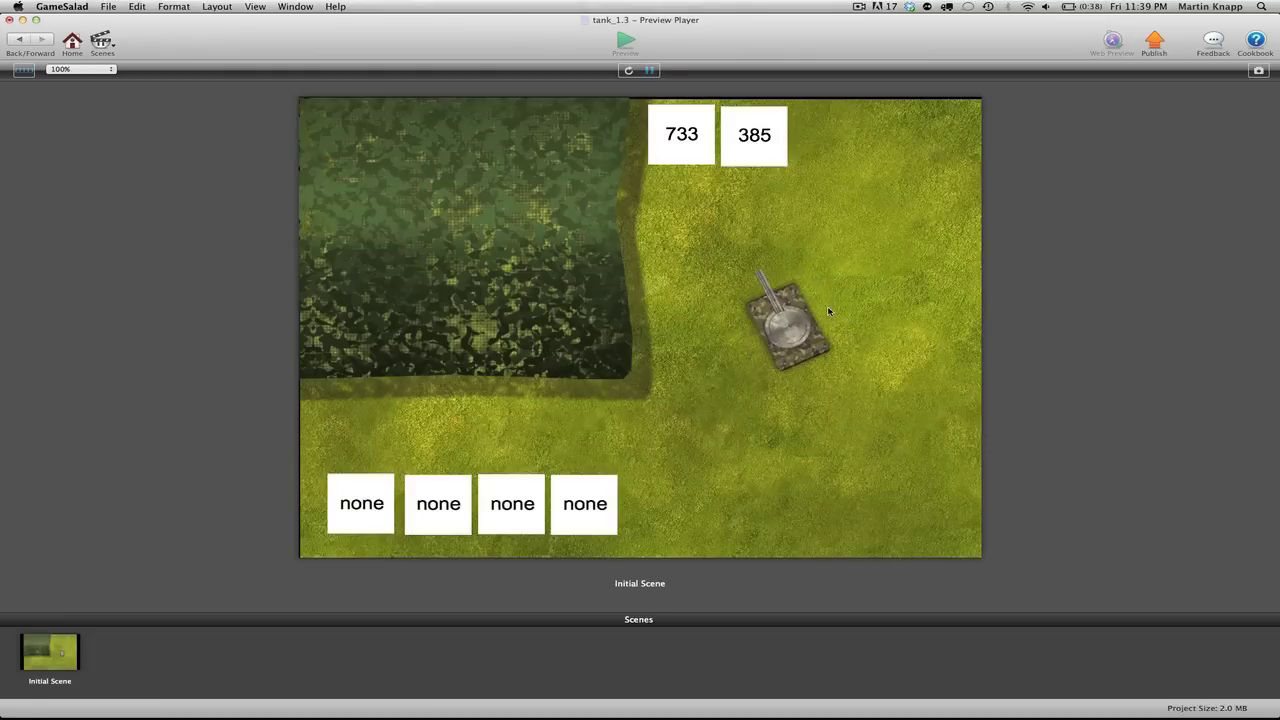
{"action": "key", "text": "Right"}
{"action": "key", "text": "Left"}
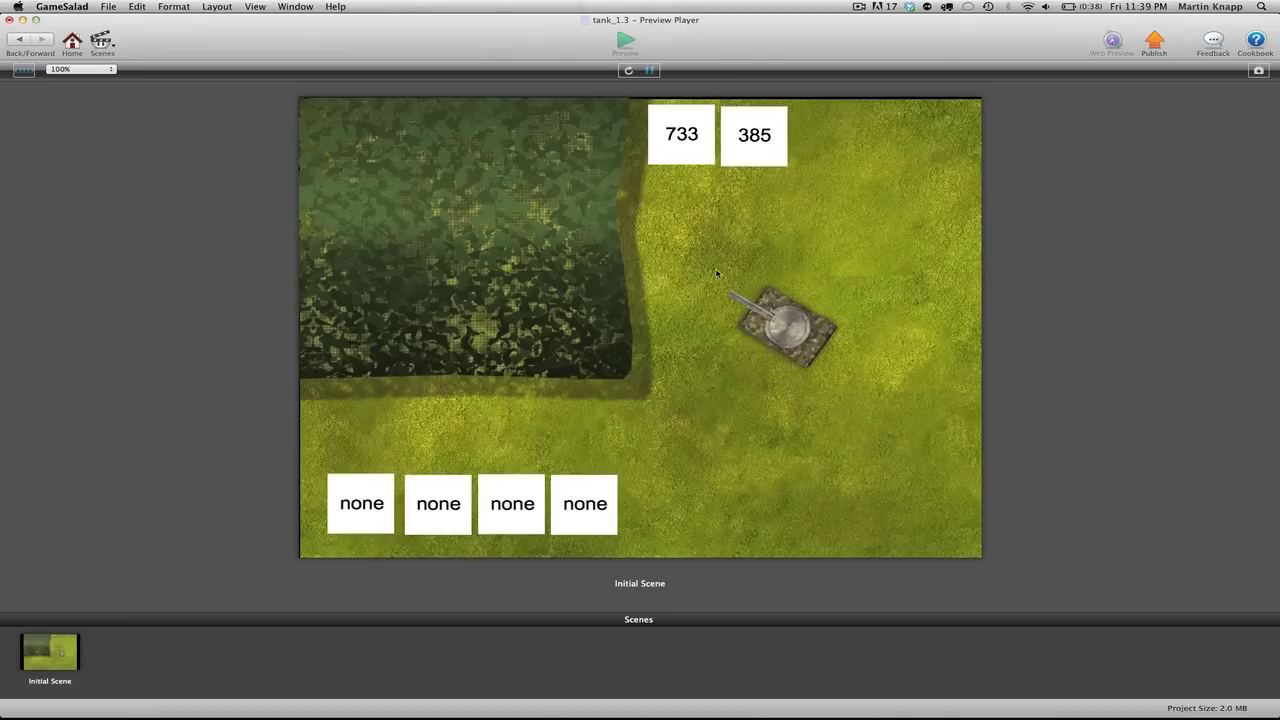
{"action": "left_click", "coordinate": [18, 39]}
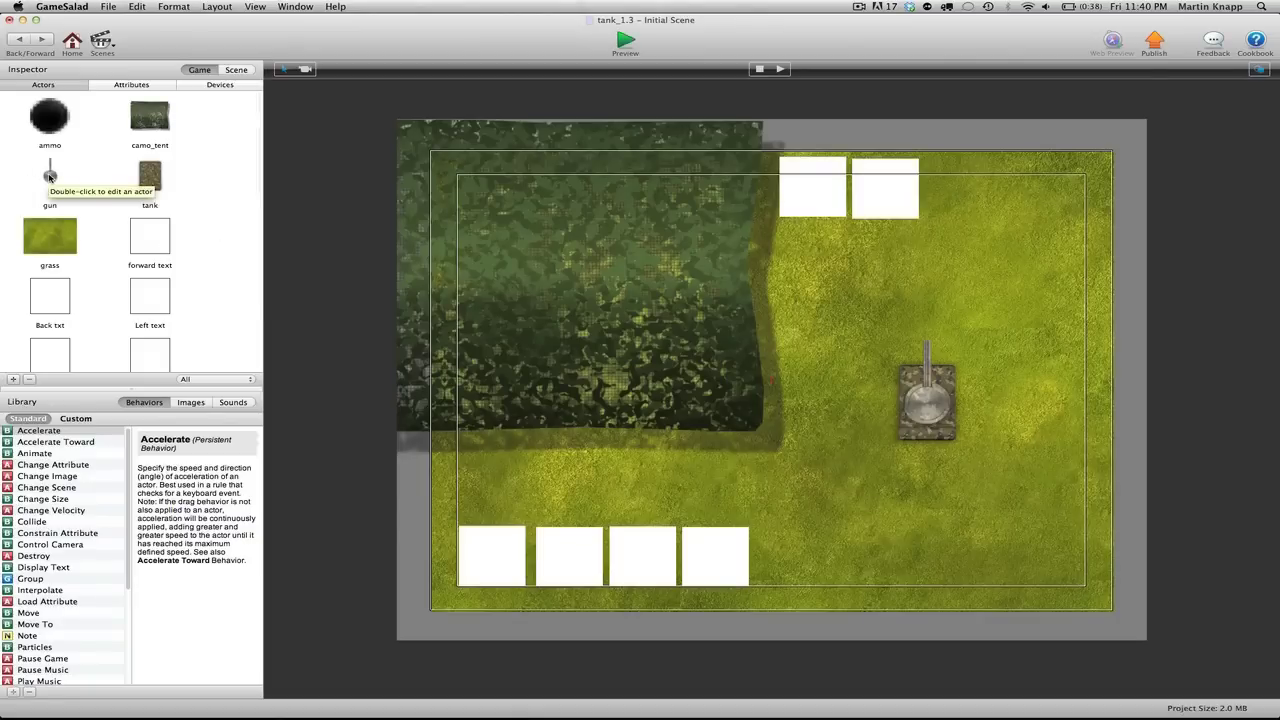
Give the gun a rule that rotates it counter-clockwise while the 'a' key is down
{"action": "double_click", "coordinate": [49, 176]}
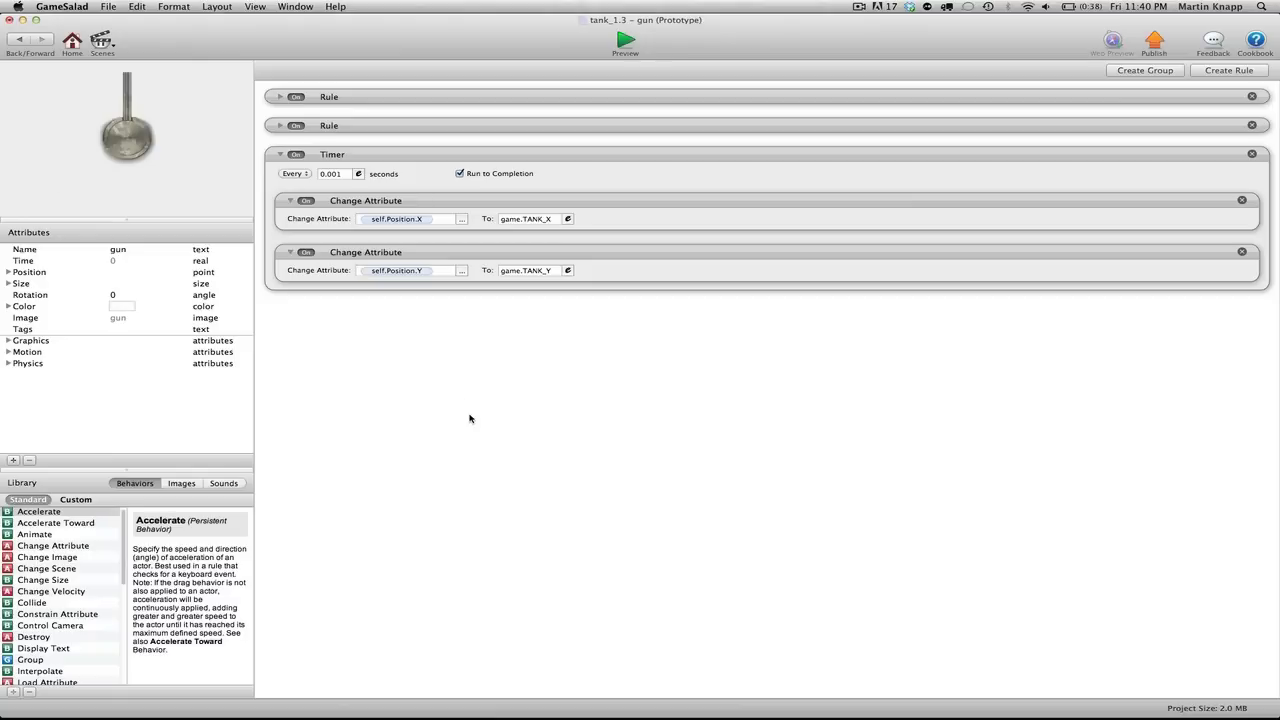
{"action": "left_click", "coordinate": [283, 155]}
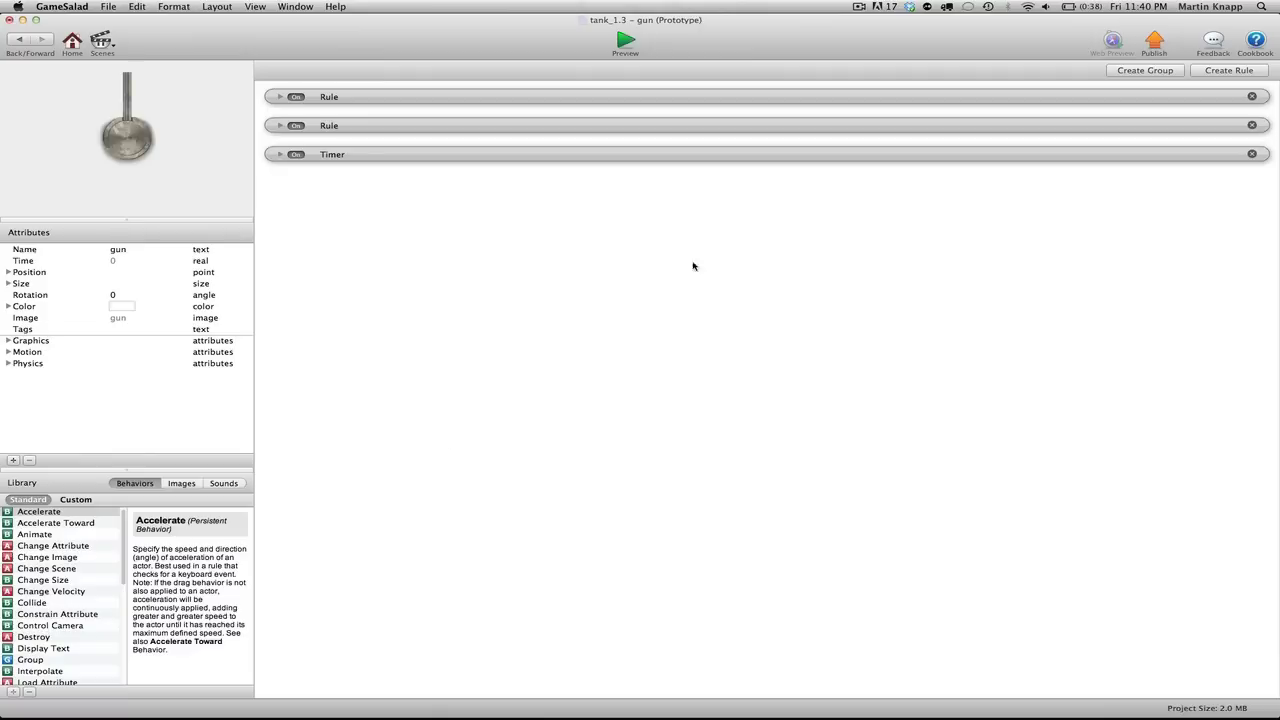
{"action": "left_click", "coordinate": [1247, 70]}
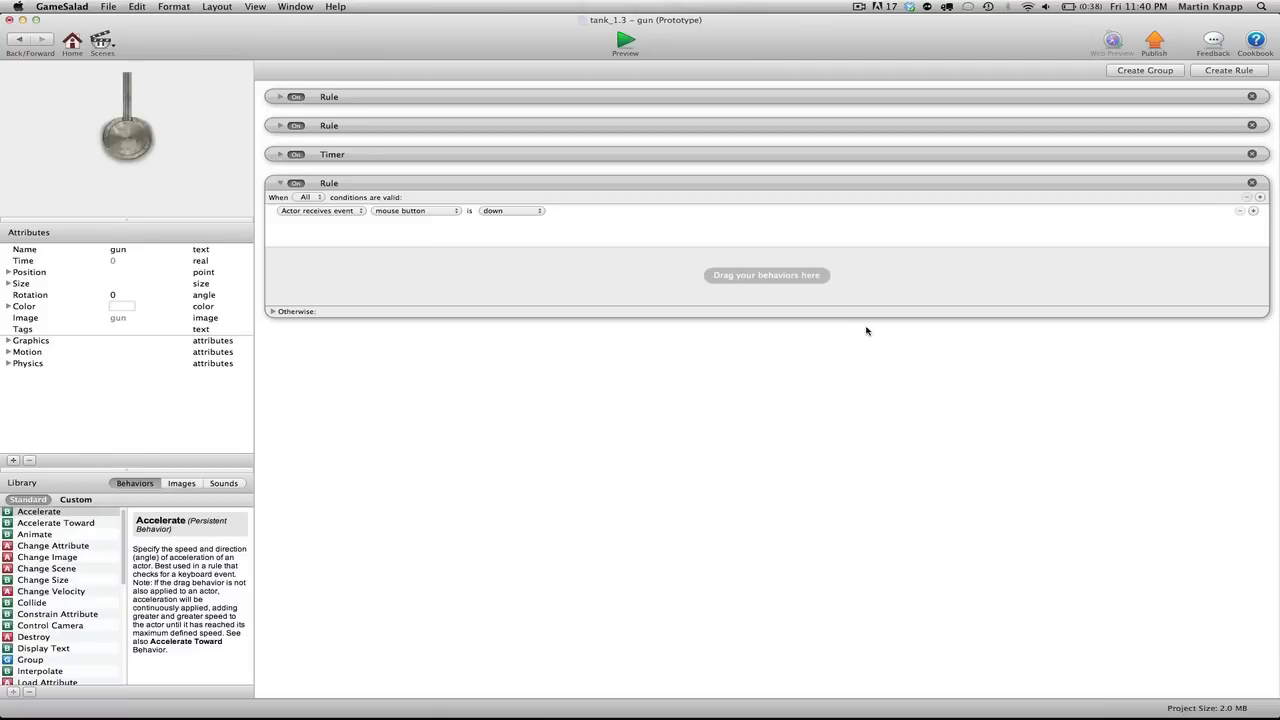
{"action": "left_click", "coordinate": [433, 212]}
{"action": "left_click", "coordinate": [435, 231]}
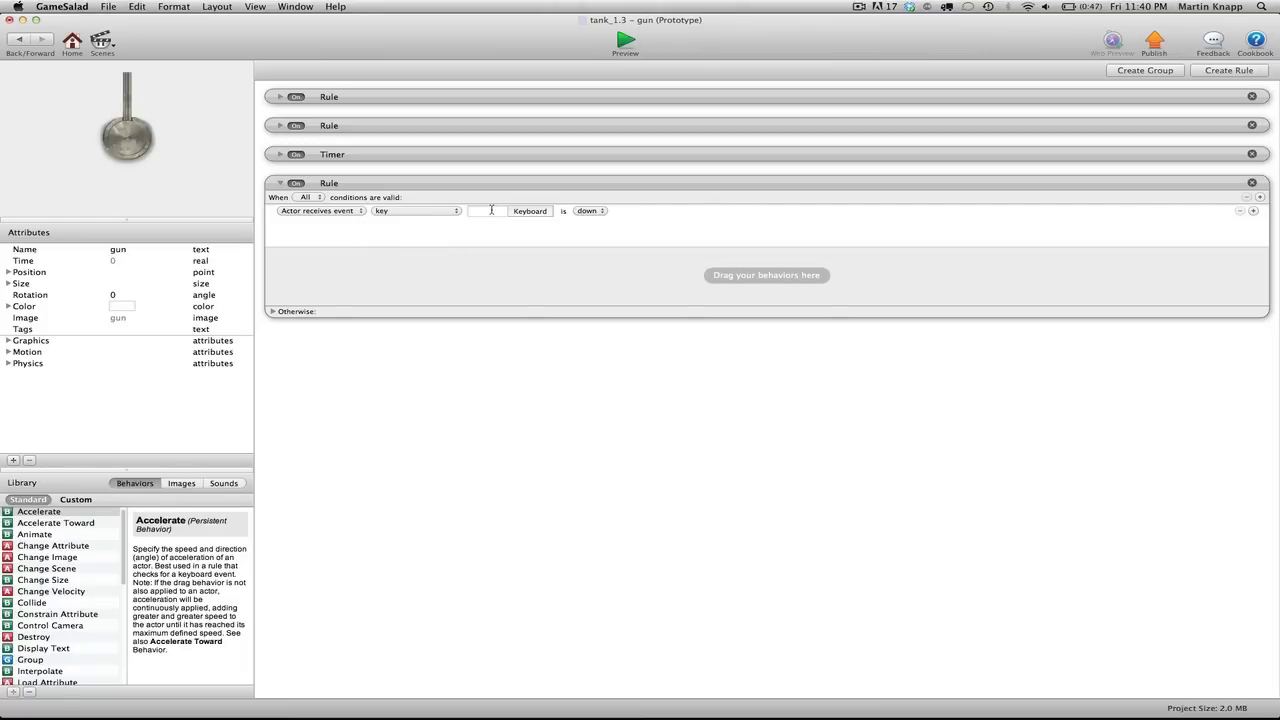
{"action": "left_click", "coordinate": [491, 210]}
{"action": "scroll", "coordinate": [35, 618], "scroll_direction": "down", "scroll_amount": 5}
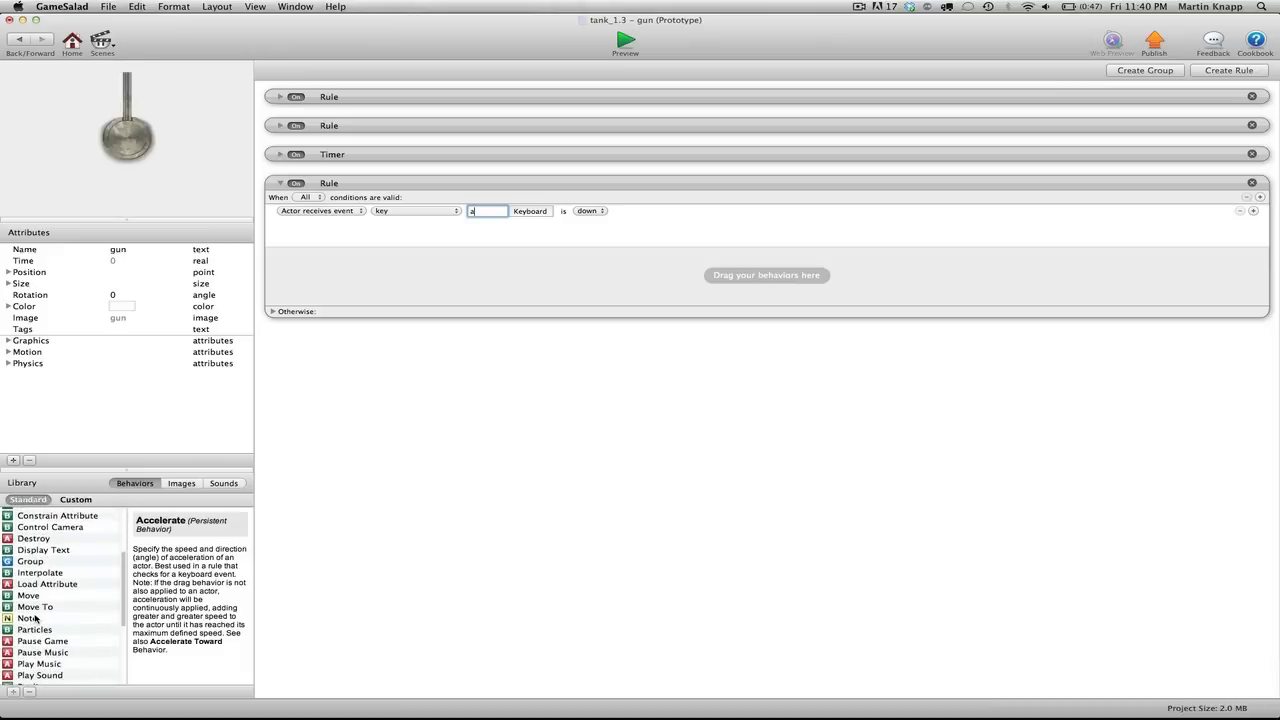
{"action": "scroll", "coordinate": [35, 618], "scroll_direction": "down", "scroll_amount": 3}
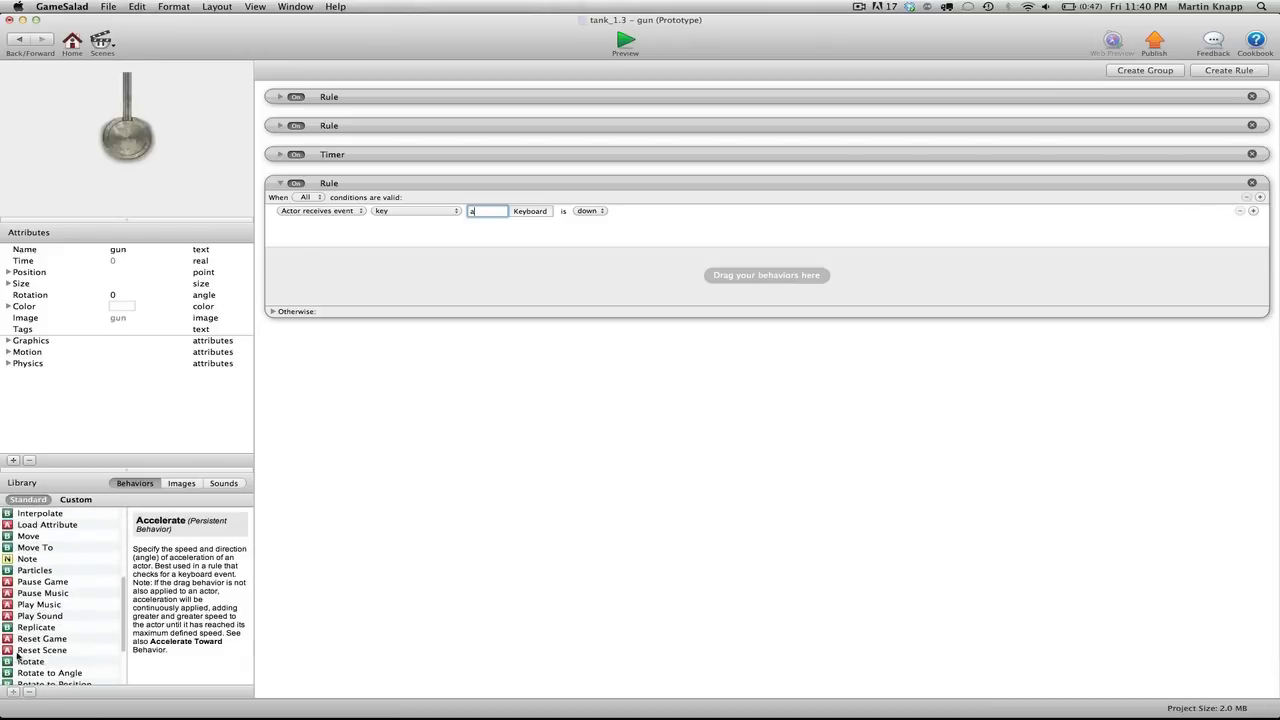
{"action": "left_click_drag", "start_coordinate": [8, 662], "coordinate": [374, 286]}
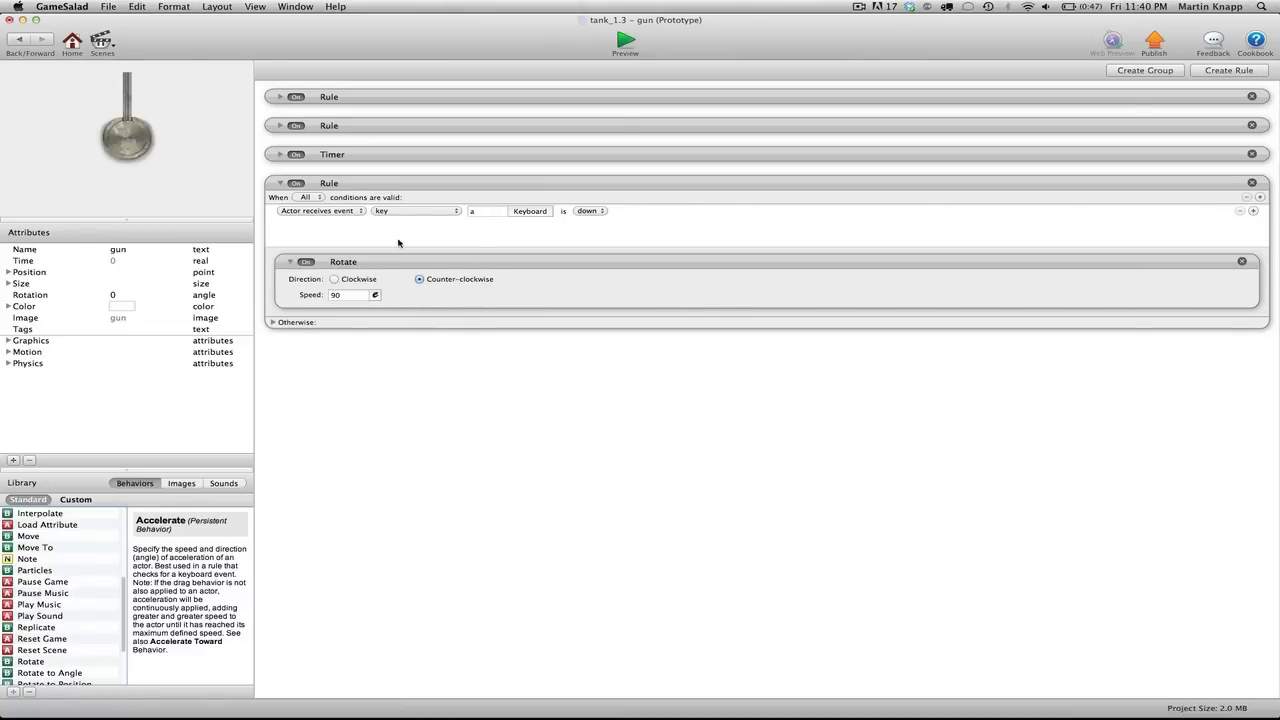
Duplicate that rule and change it to rotate clockwise on the 's' key
{"action": "left_click_drag", "start_coordinate": [405, 184], "coordinate": [425, 389], "text": "alt"}
{"action": "left_click", "coordinate": [472, 378]}
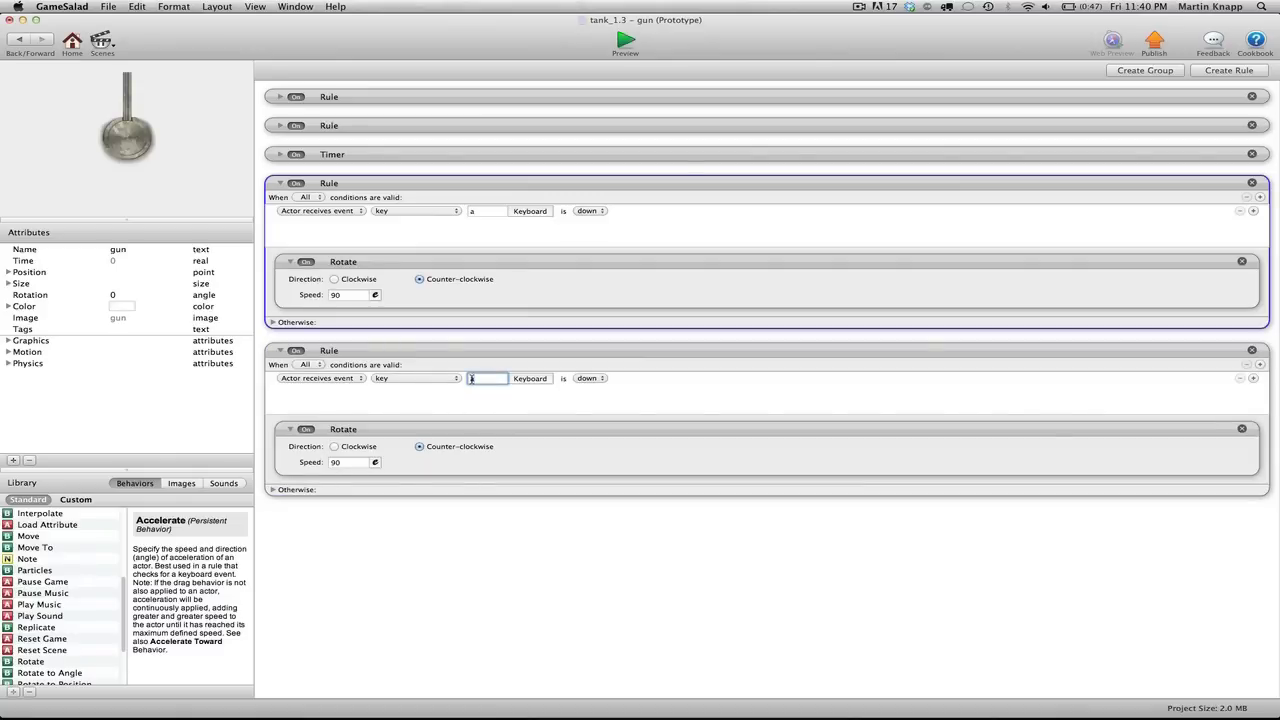
{"action": "type", "text": "s"}
{"action": "left_click", "coordinate": [335, 447]}
{"action": "left_click", "coordinate": [492, 401]}
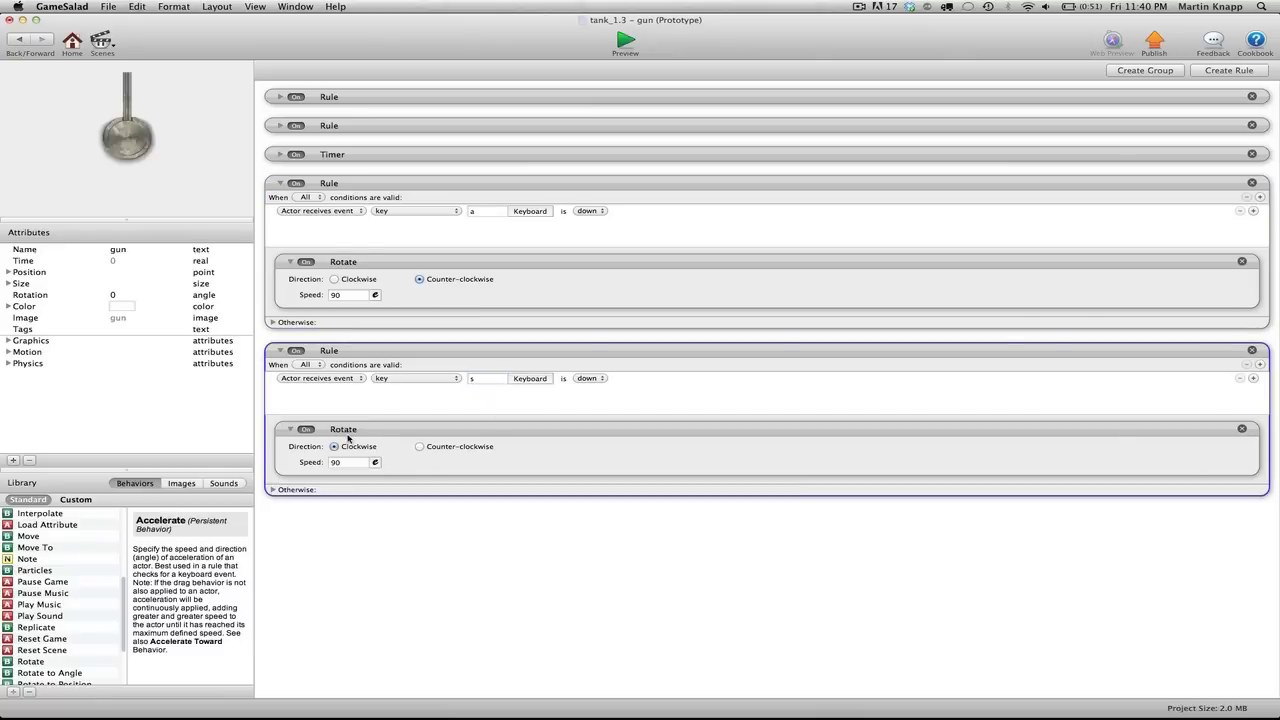
{"action": "left_click", "coordinate": [625, 40]}
{"action": "key", "text": "s"}
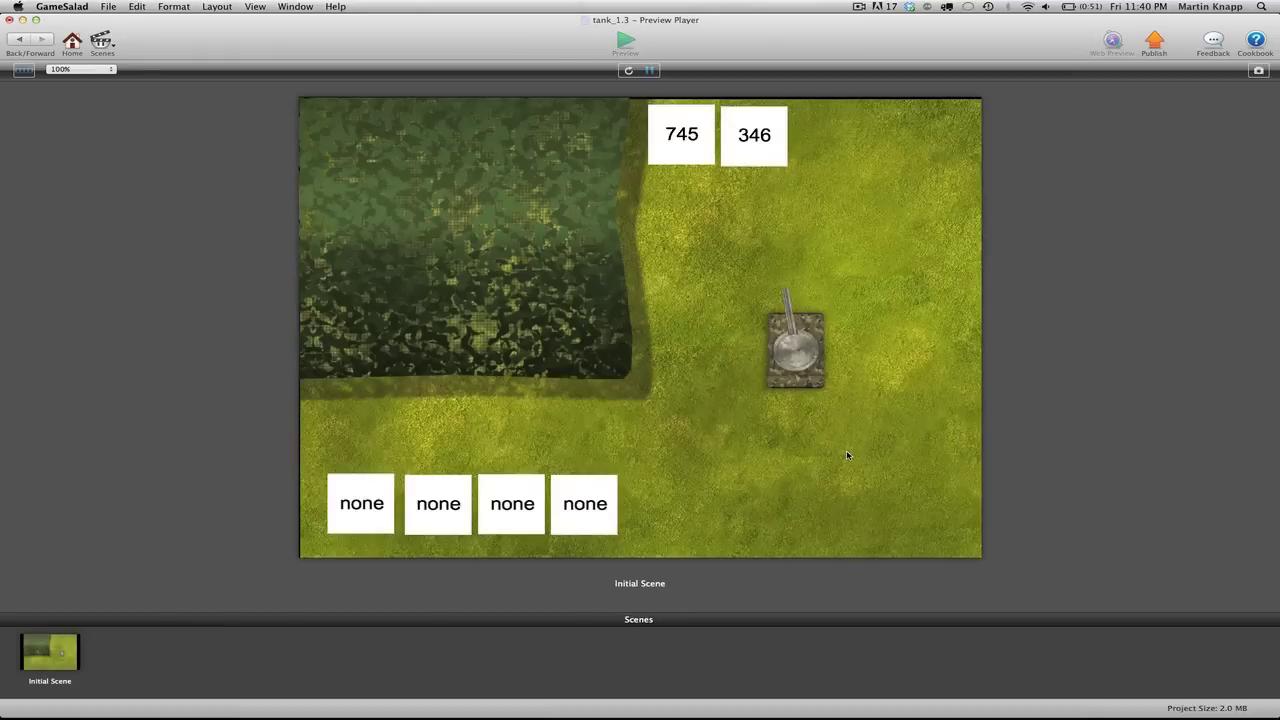
{"action": "key", "text": "d"}
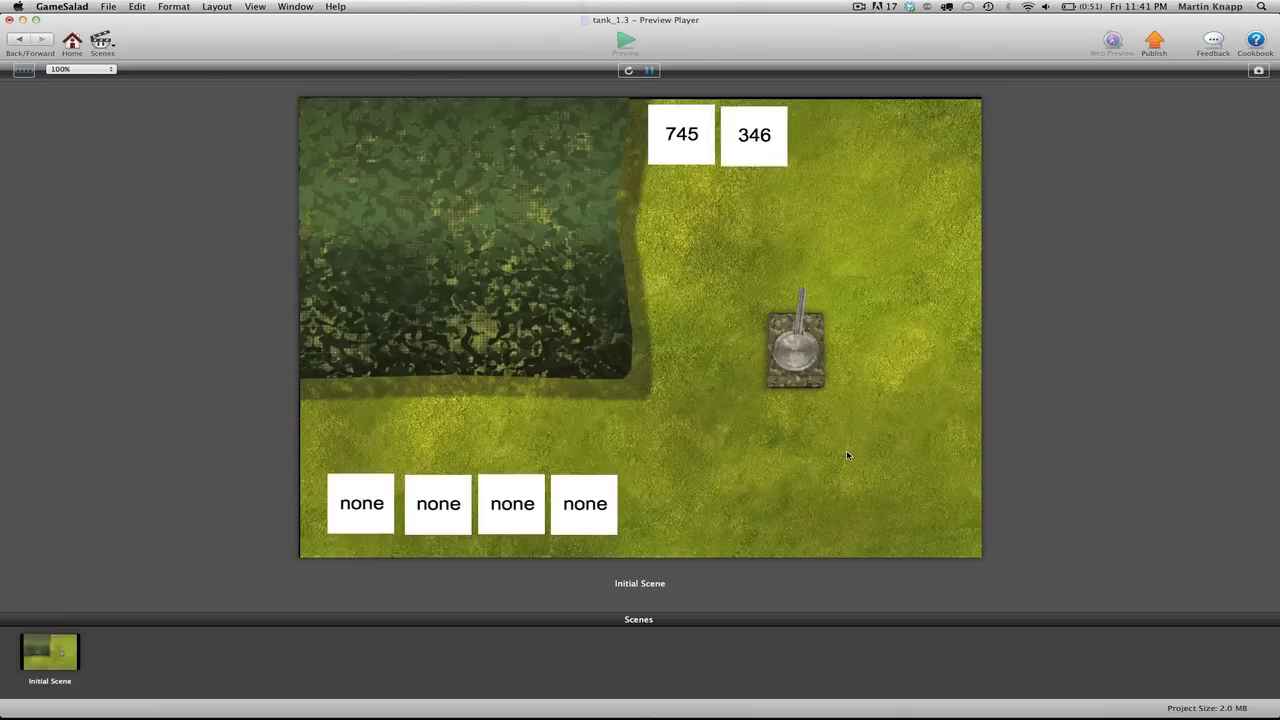
{"action": "key", "text": "Left"}
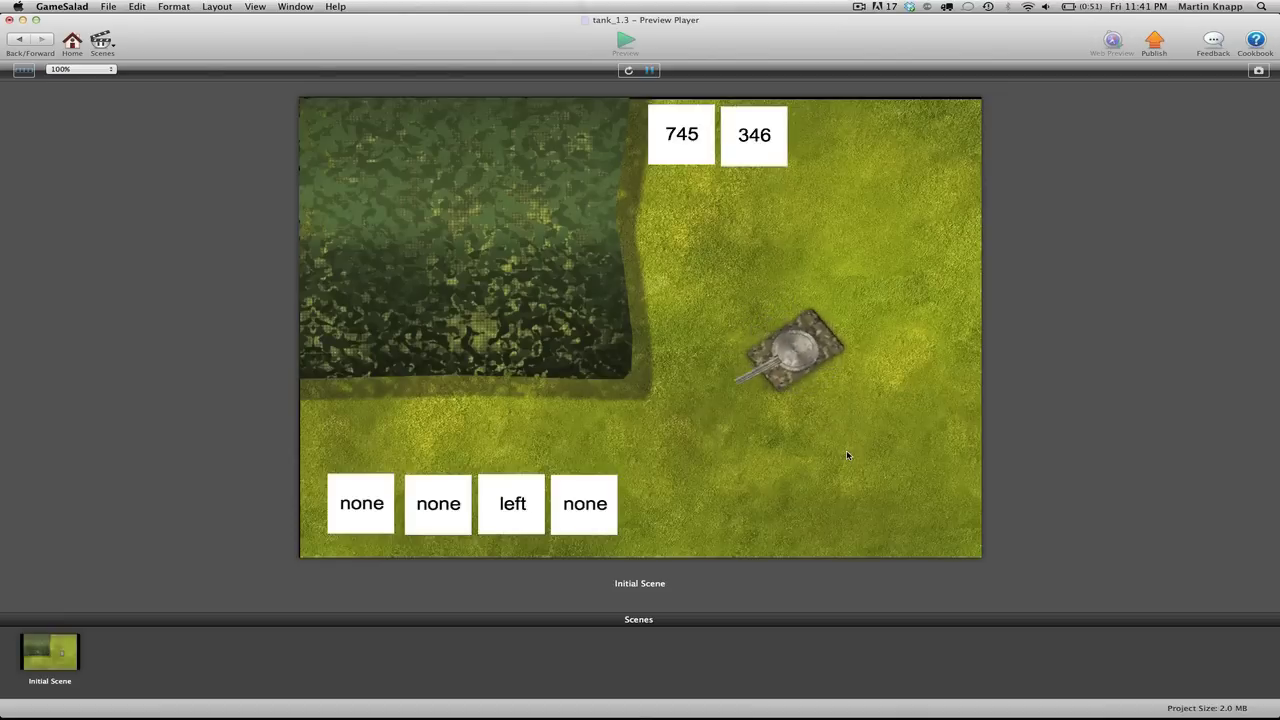
{"action": "key", "text": "s"}
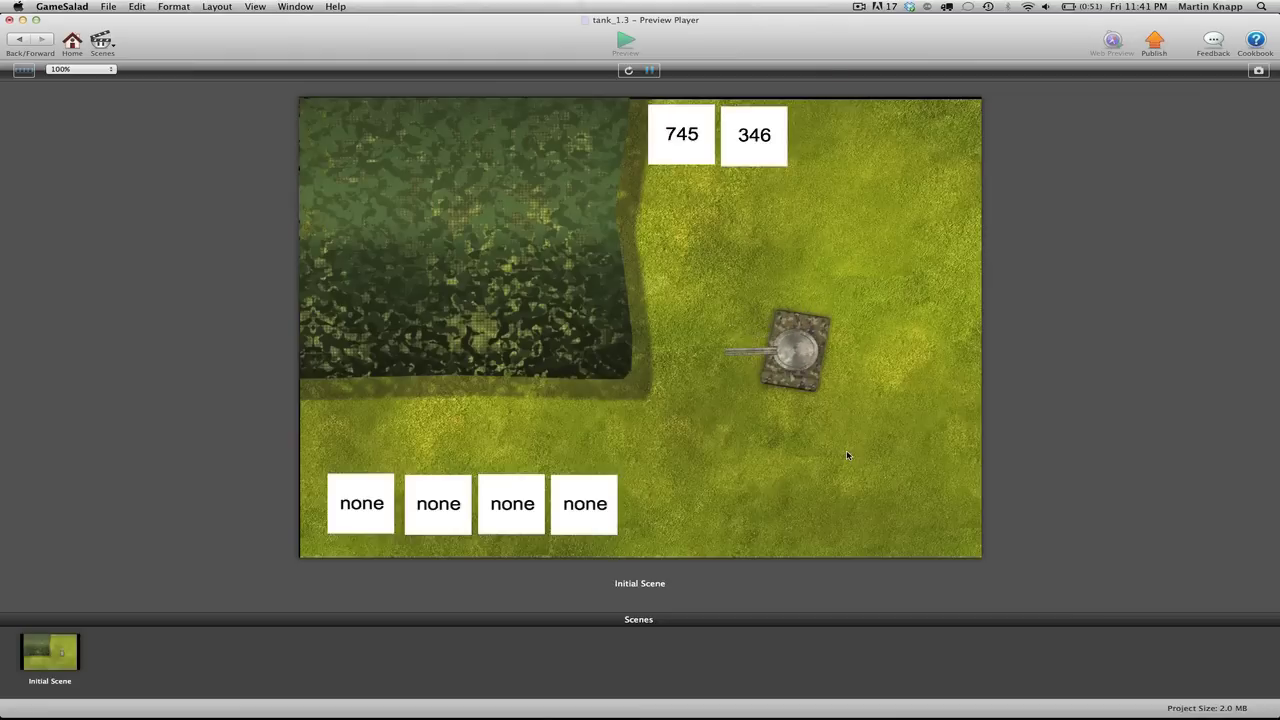
{"action": "key", "text": "Right"}
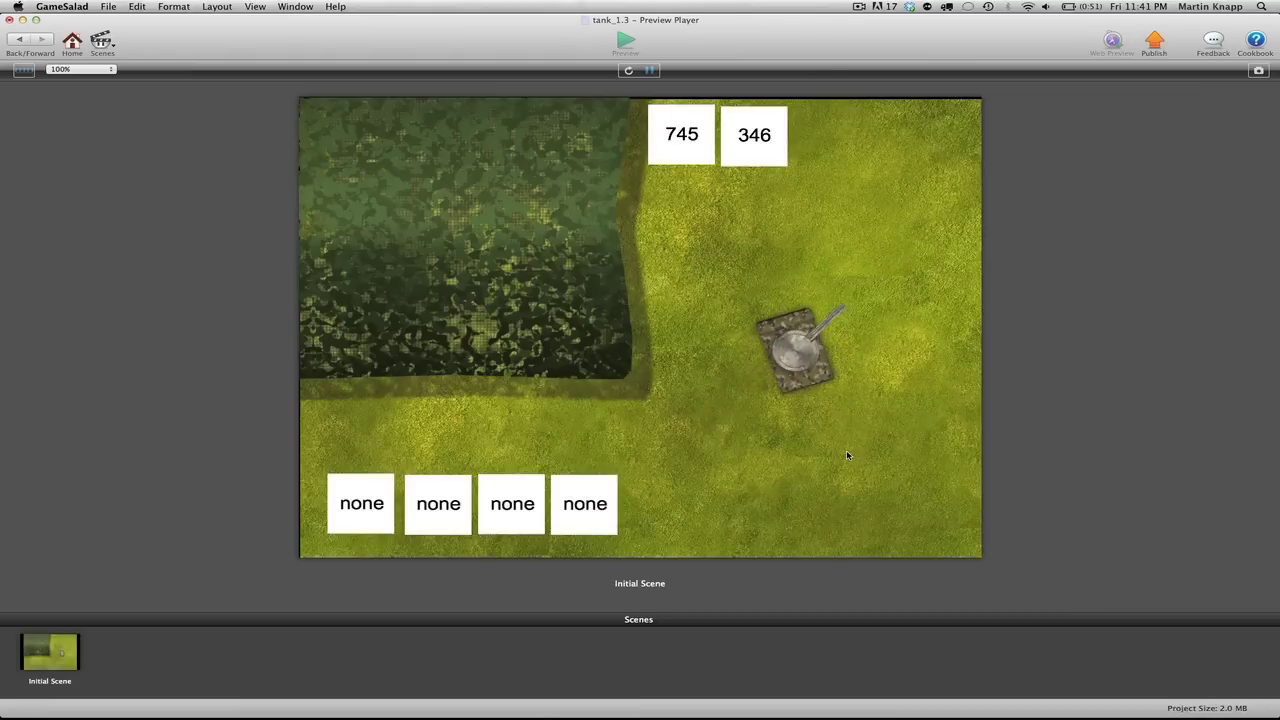
{"action": "key", "text": "Right"}
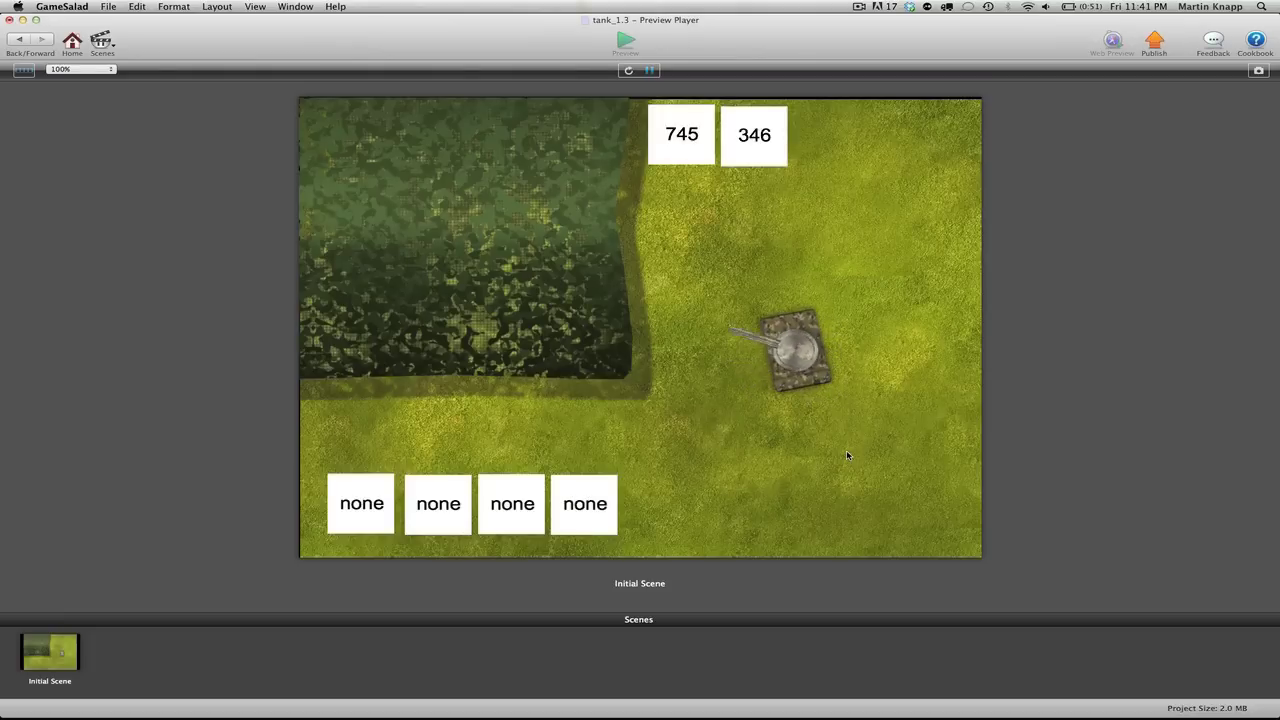
{"action": "key", "text": "Right"}
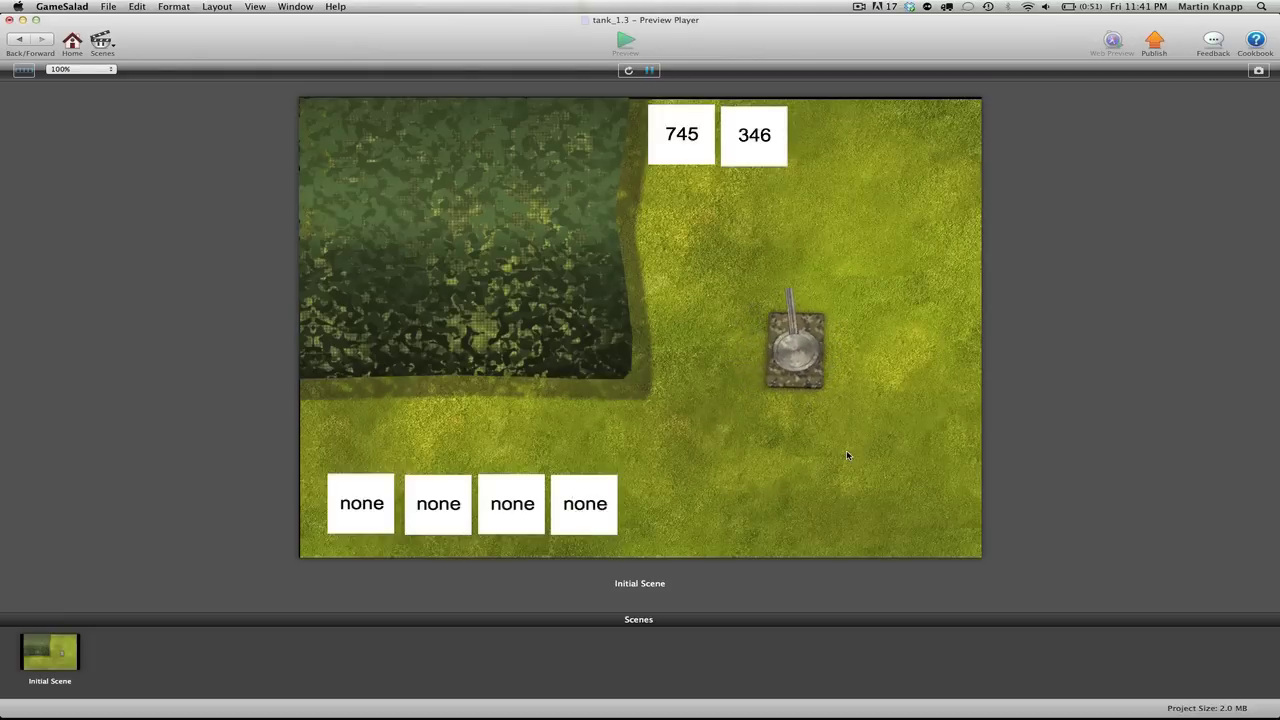
{"action": "key", "text": "Up"}
{"action": "key", "text": "Left"}
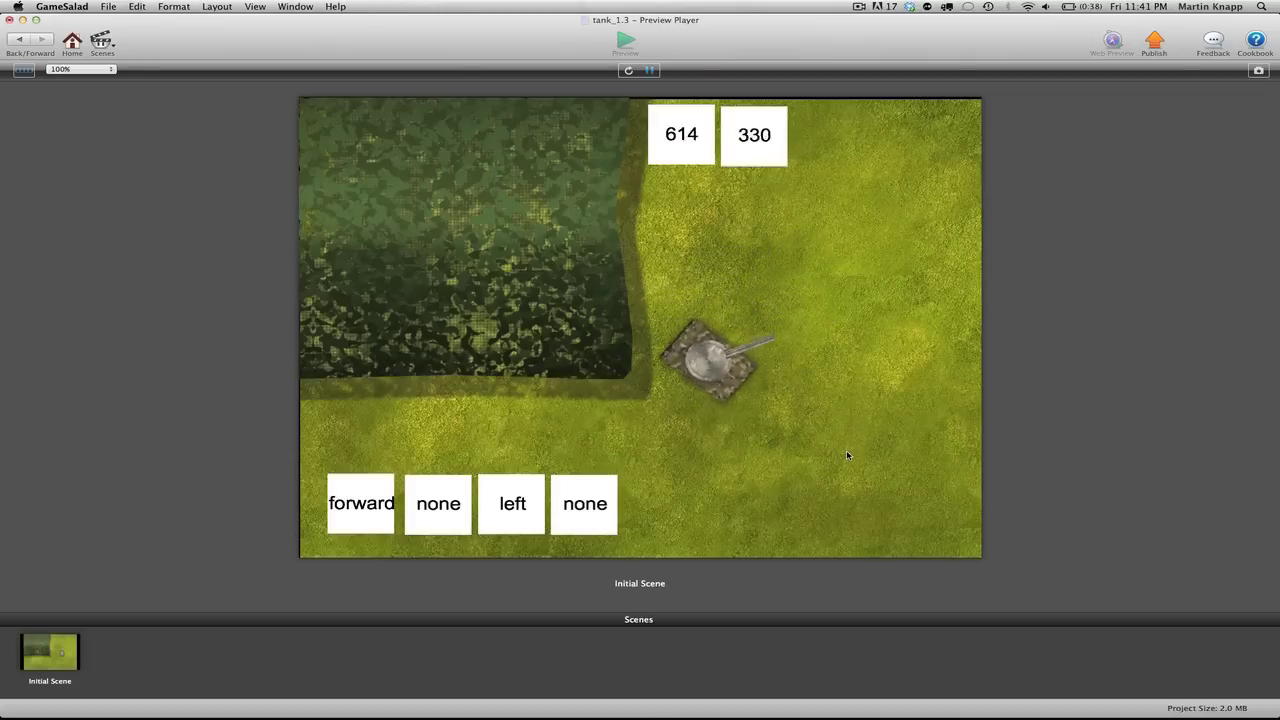
{"action": "key", "text": "Right"}
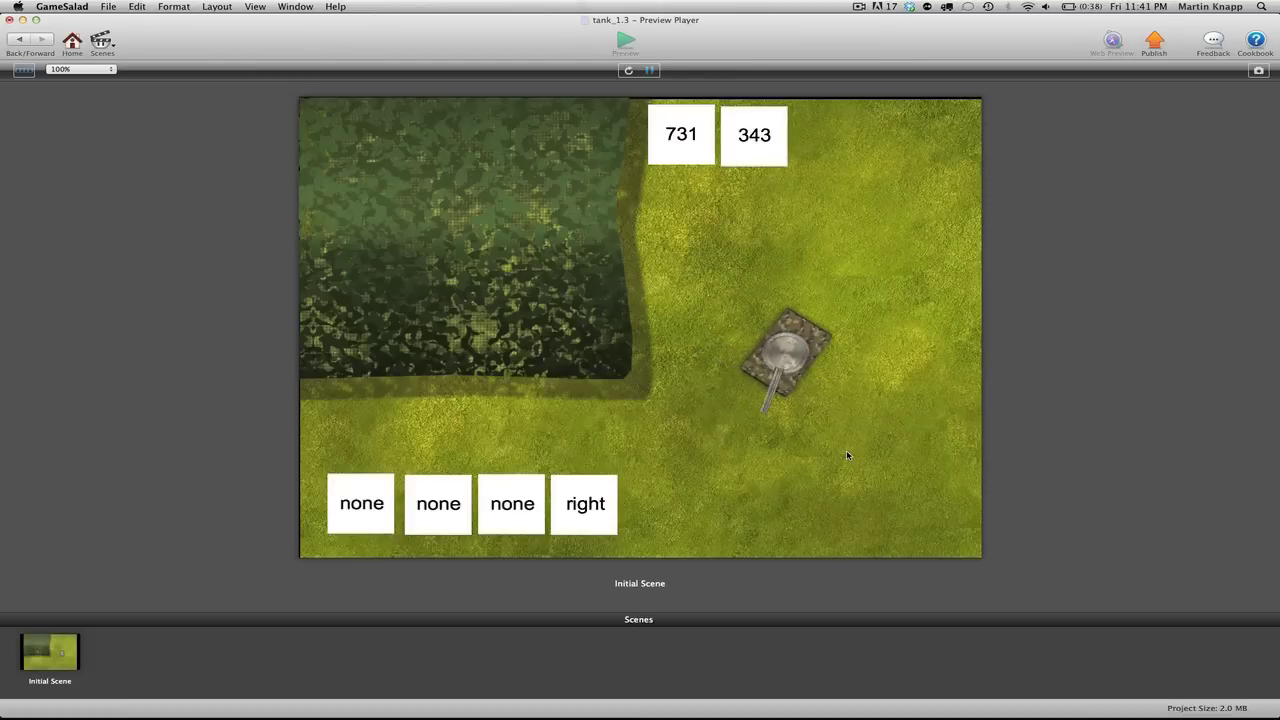
{"action": "key", "text": "Up"}
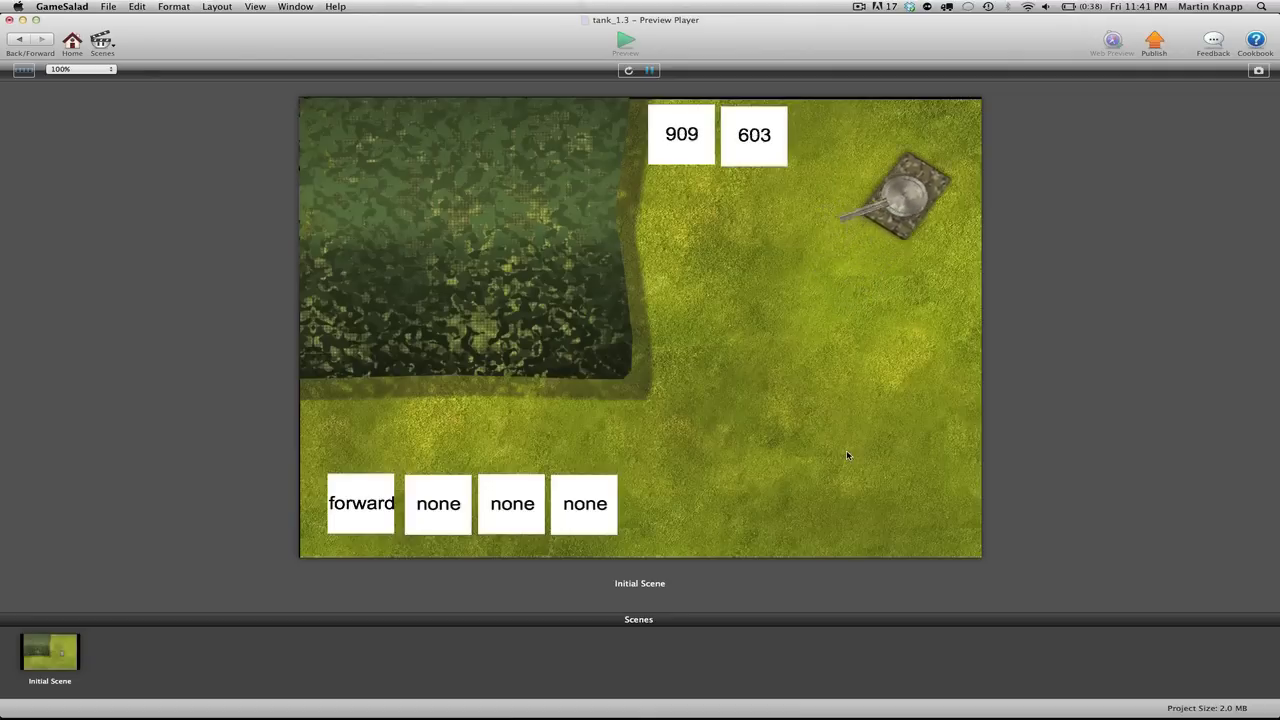
{"action": "key", "text": "Down"}
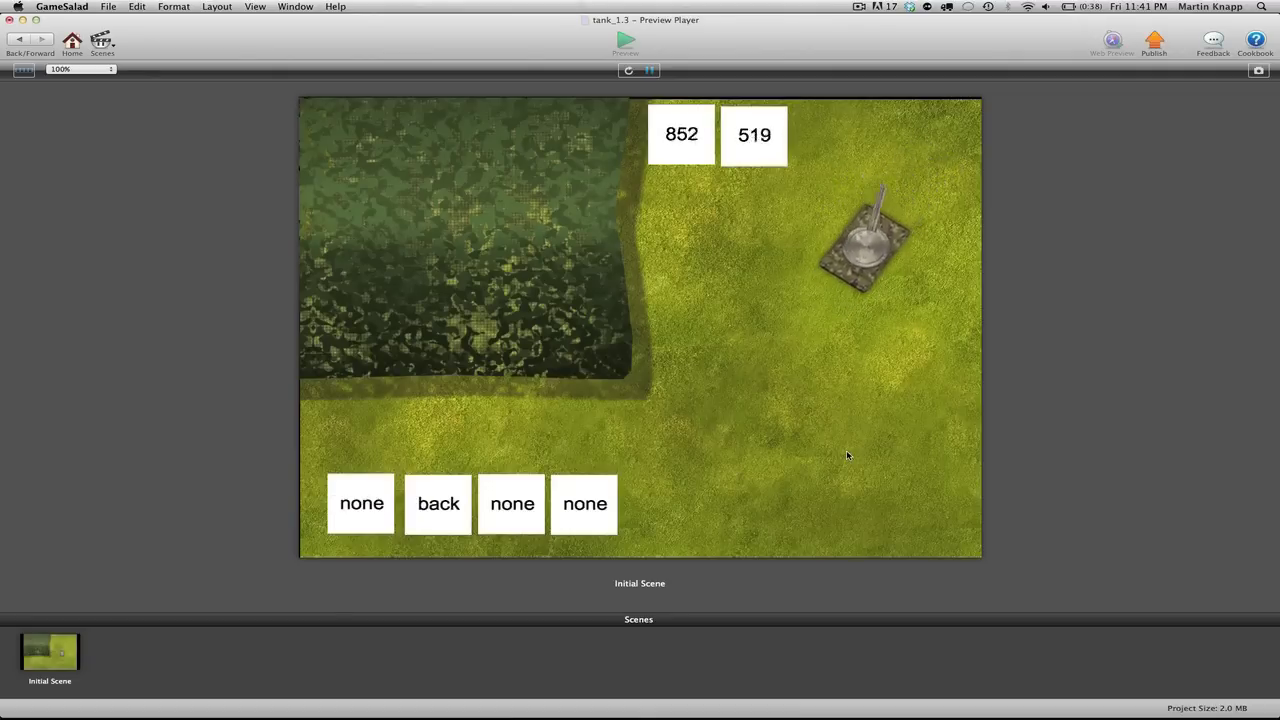
{"action": "key", "text": "Left"}
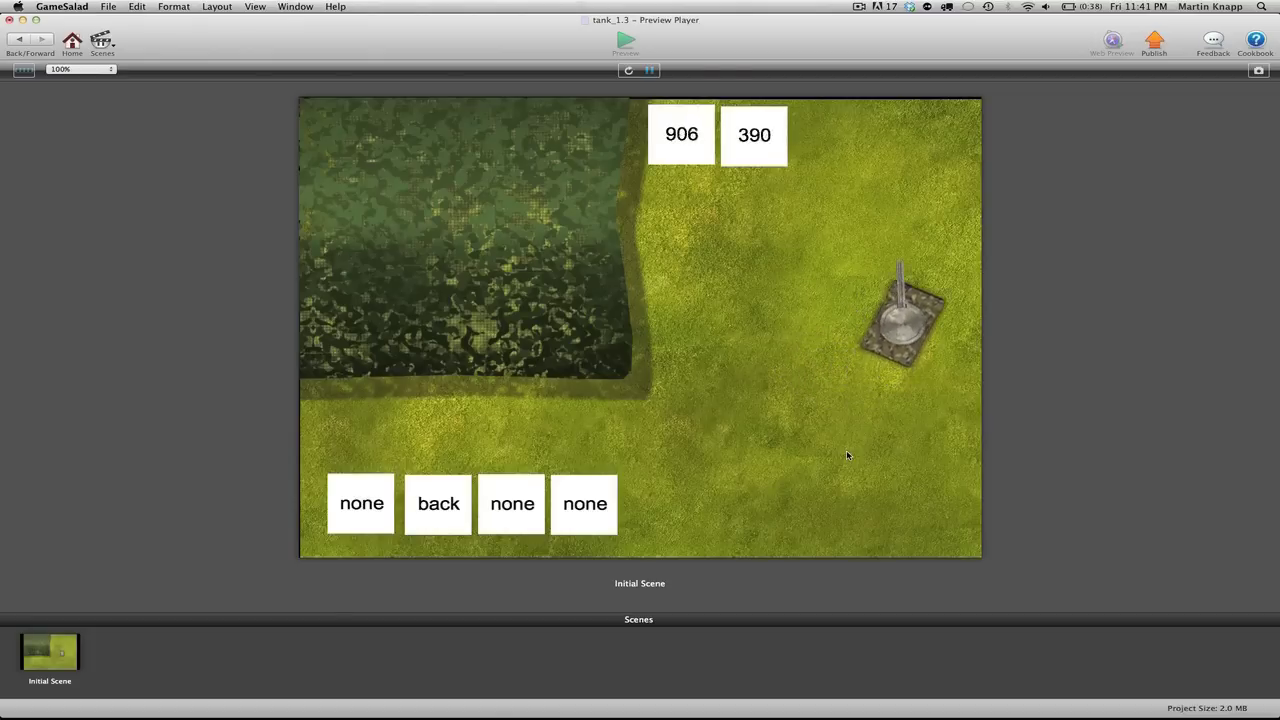
{"action": "key", "text": "Left"}
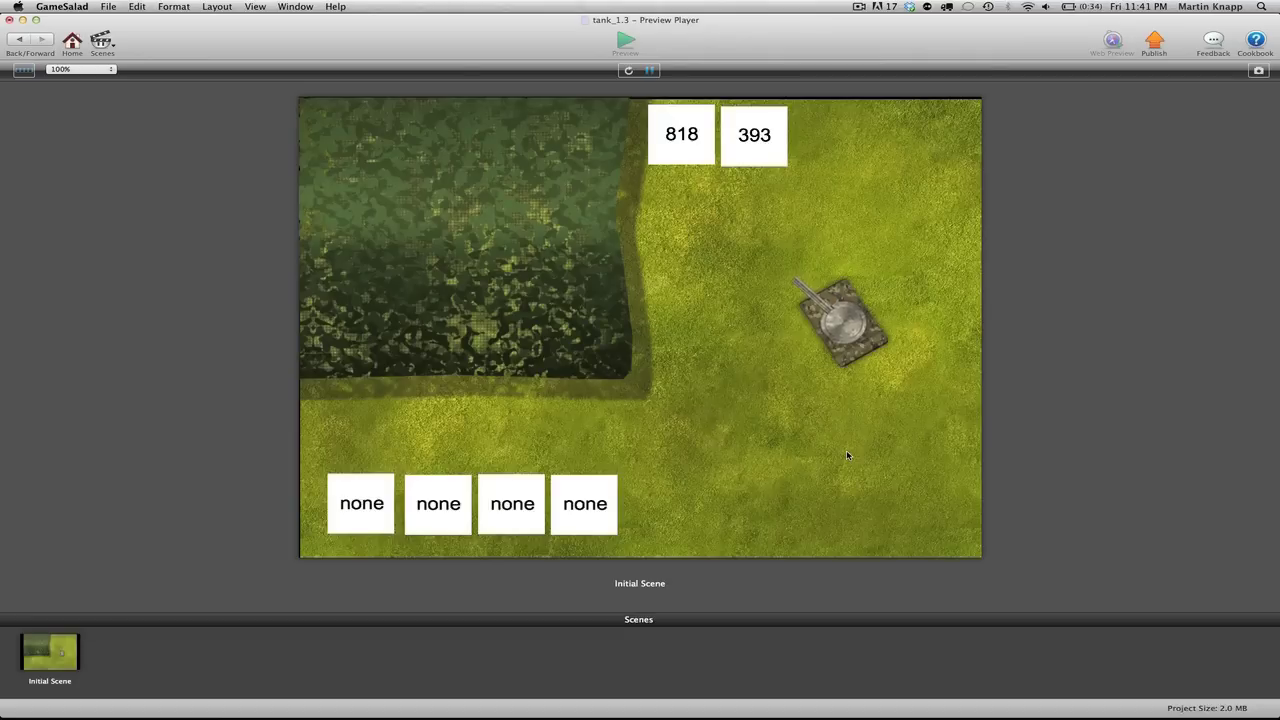
Add a text game attribute named fire with the value none
{"action": "left_click", "coordinate": [18, 38]}
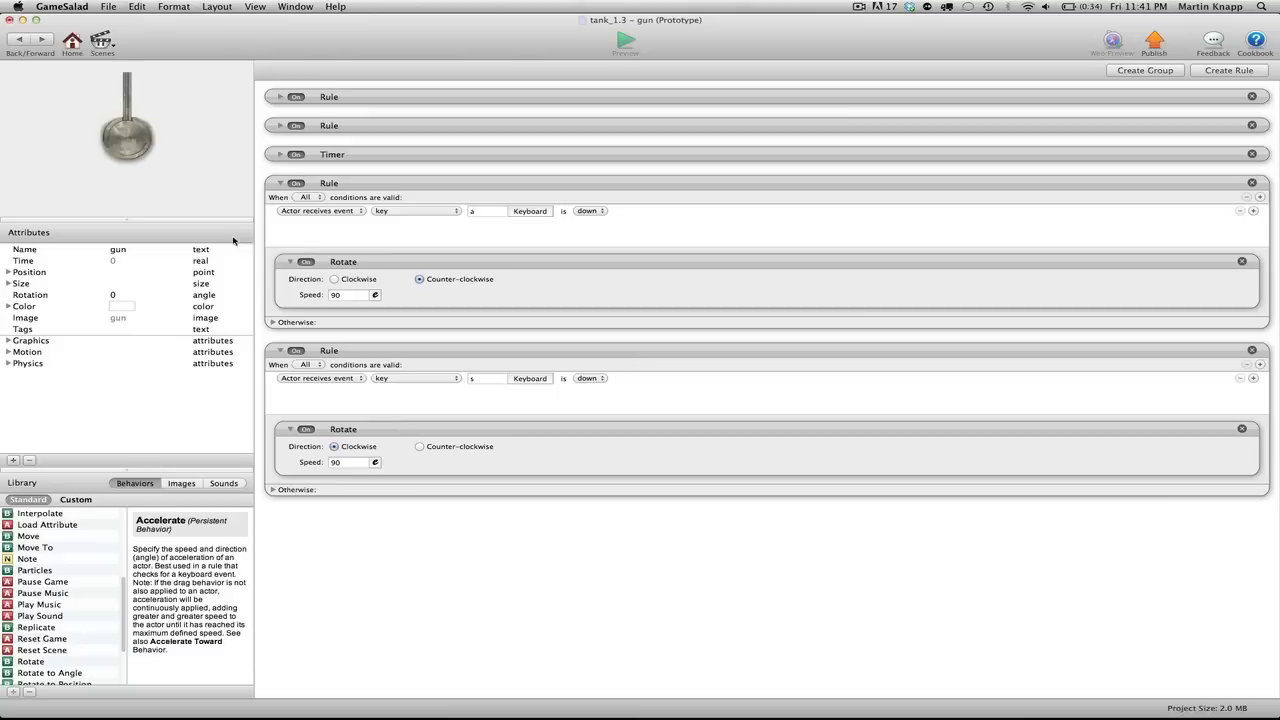
{"action": "left_click", "coordinate": [18, 40]}
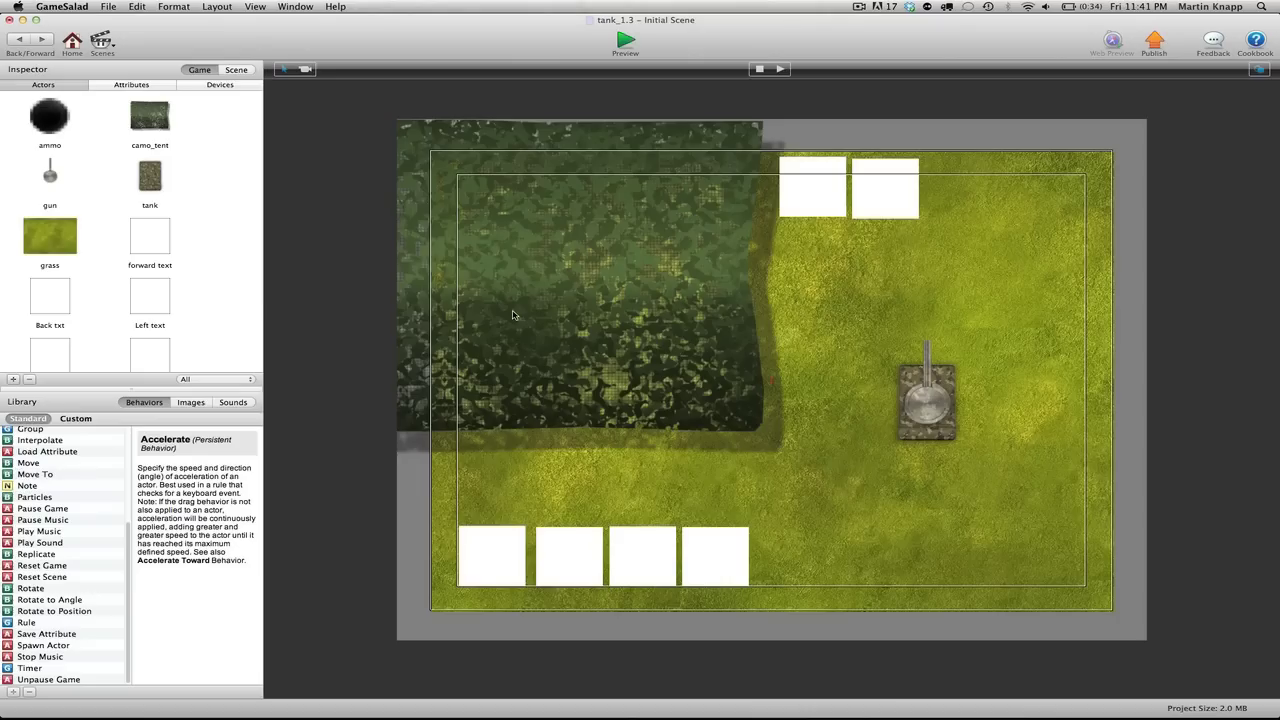
{"action": "left_click", "coordinate": [155, 85]}
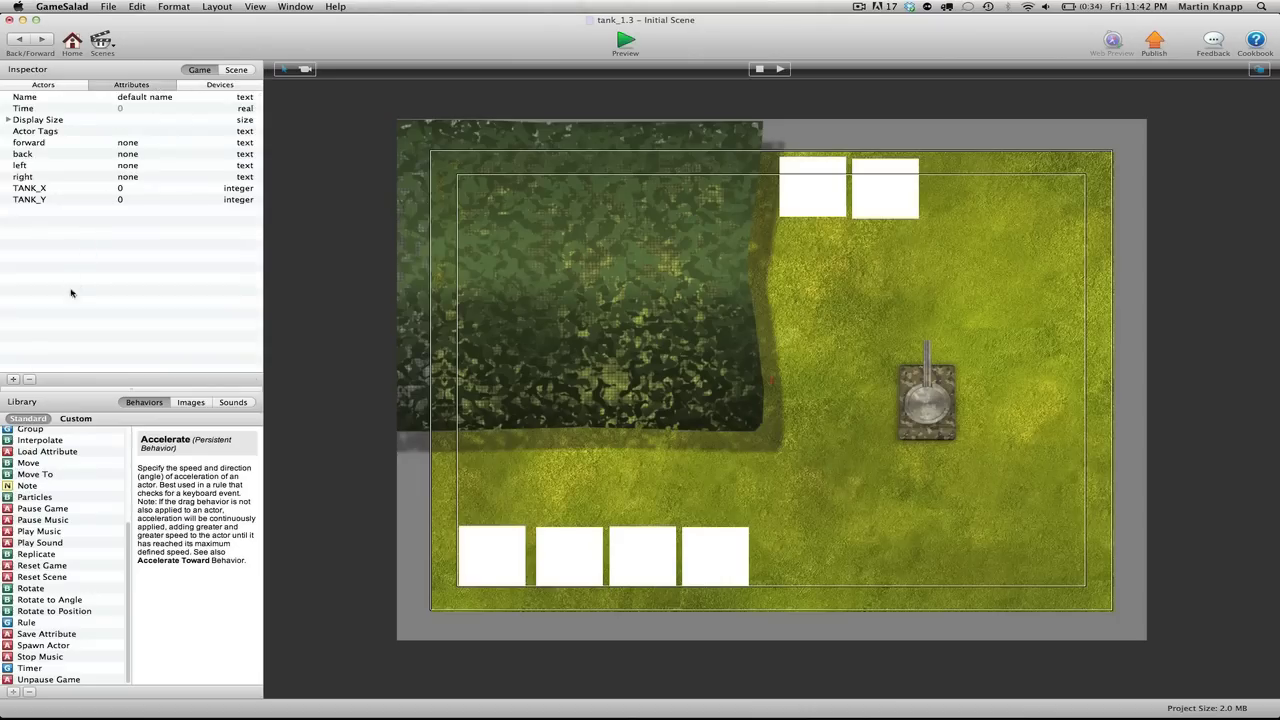
{"action": "left_click", "coordinate": [14, 380]}
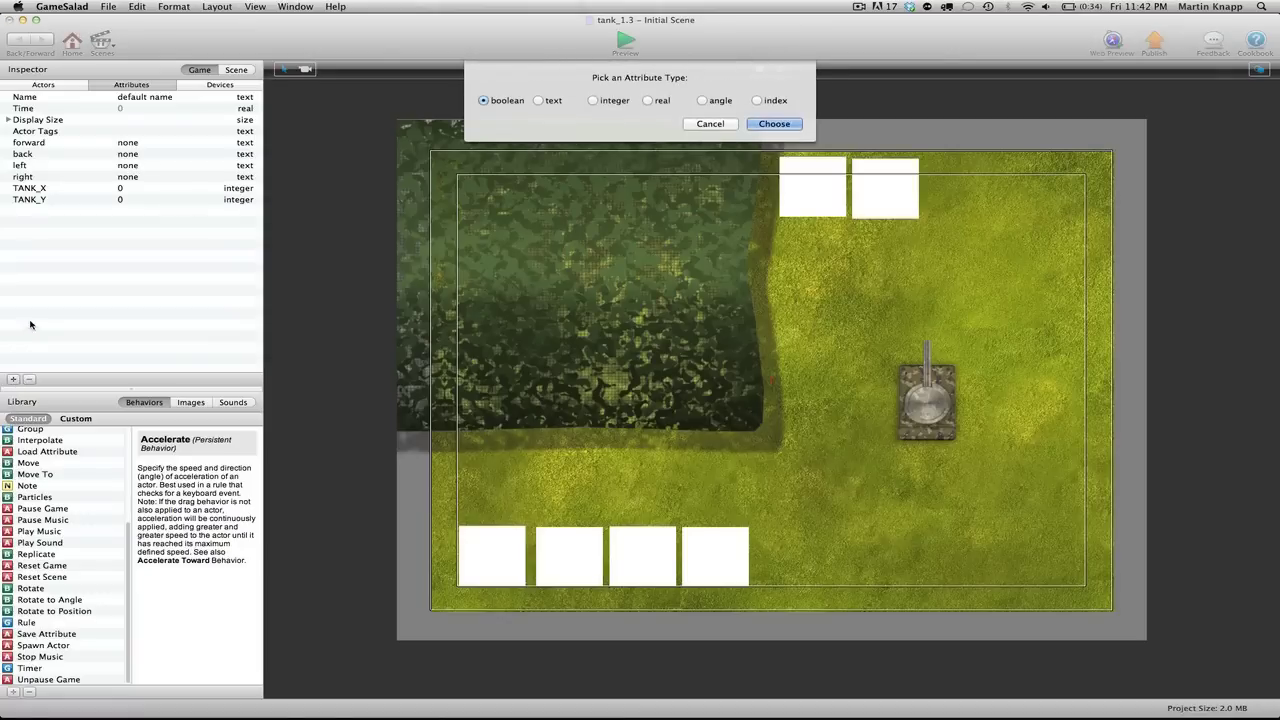
{"action": "left_click", "coordinate": [540, 100]}
{"action": "left_click", "coordinate": [774, 124]}
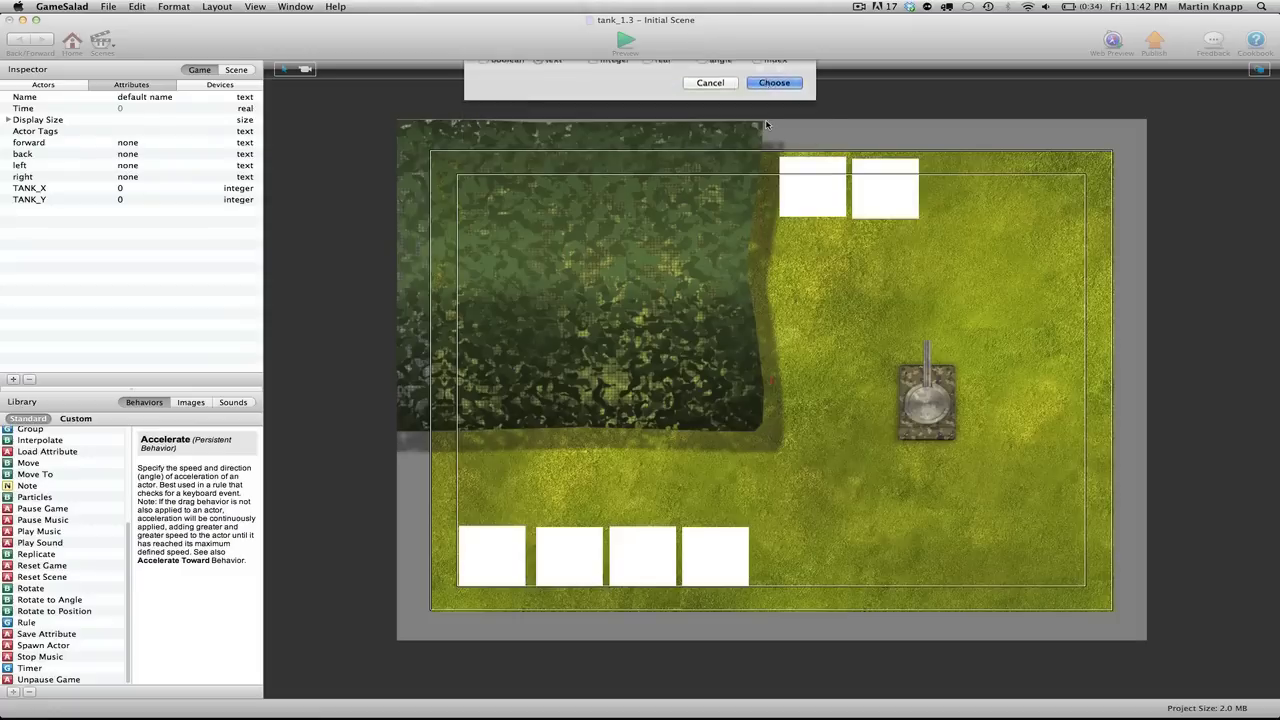
{"action": "double_click", "coordinate": [47, 211]}
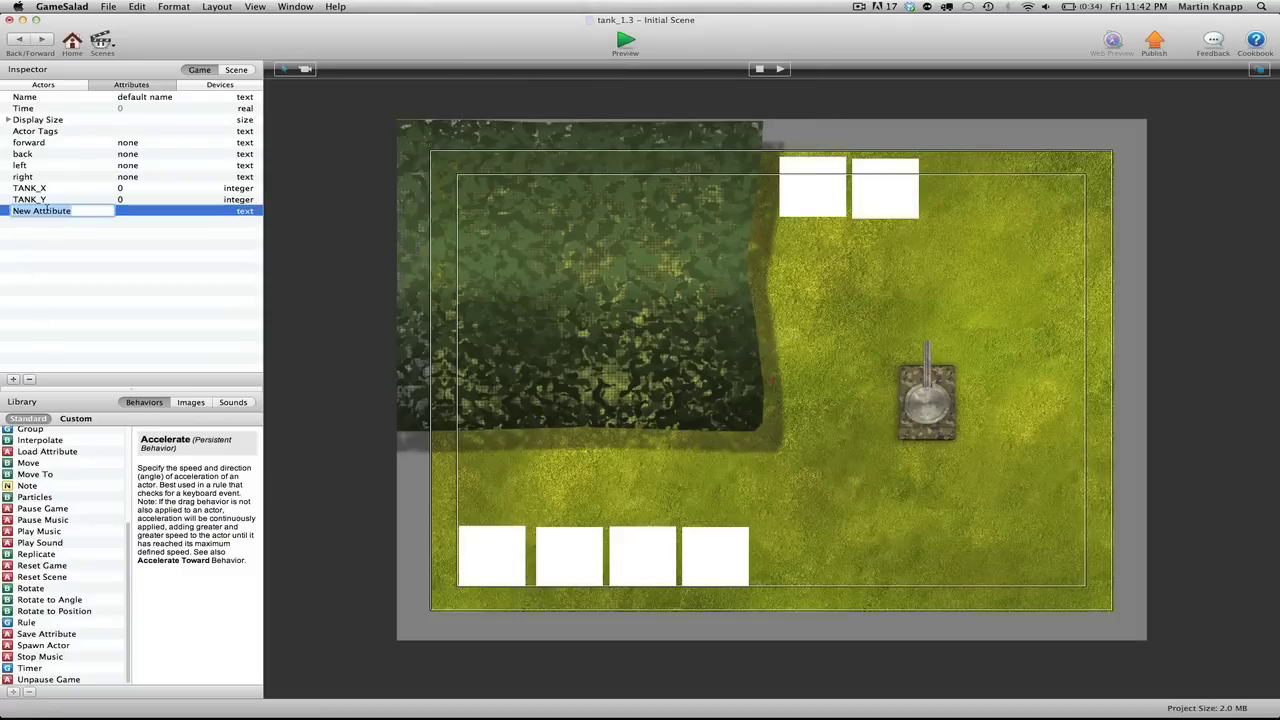
{"action": "type", "text": "fire"}
{"action": "key", "text": "Return"}
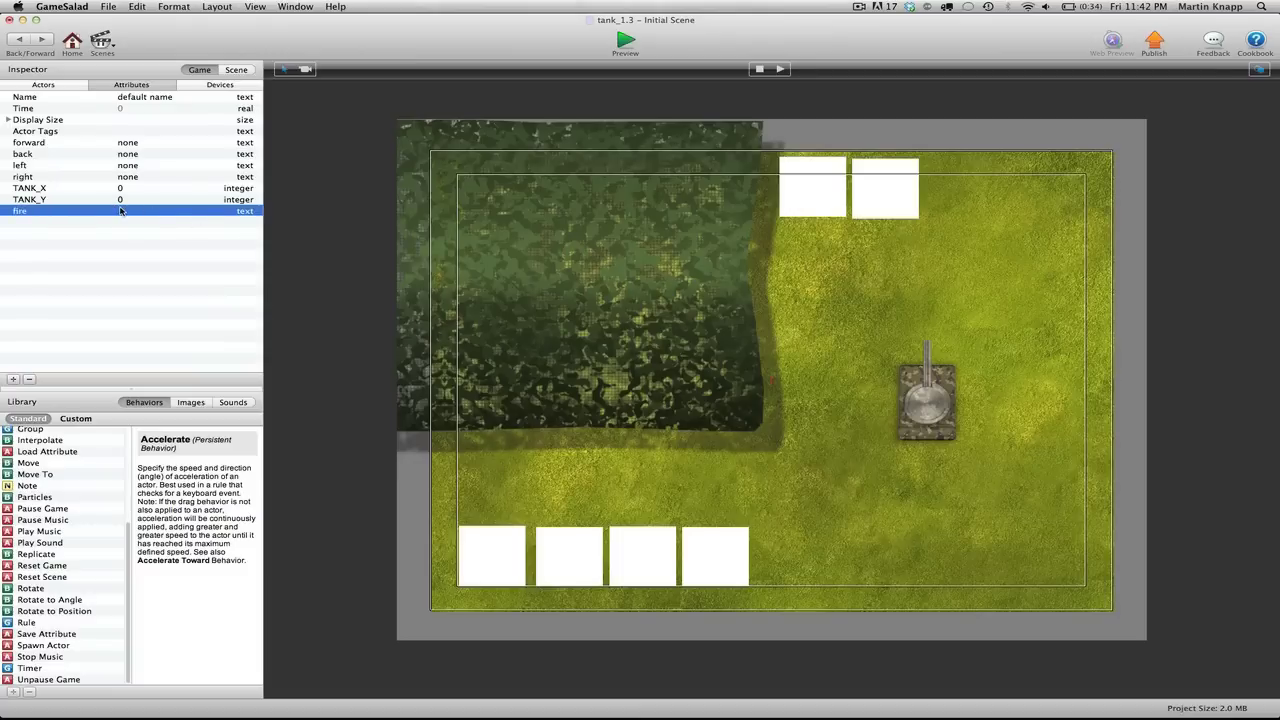
{"action": "double_click", "coordinate": [120, 210]}
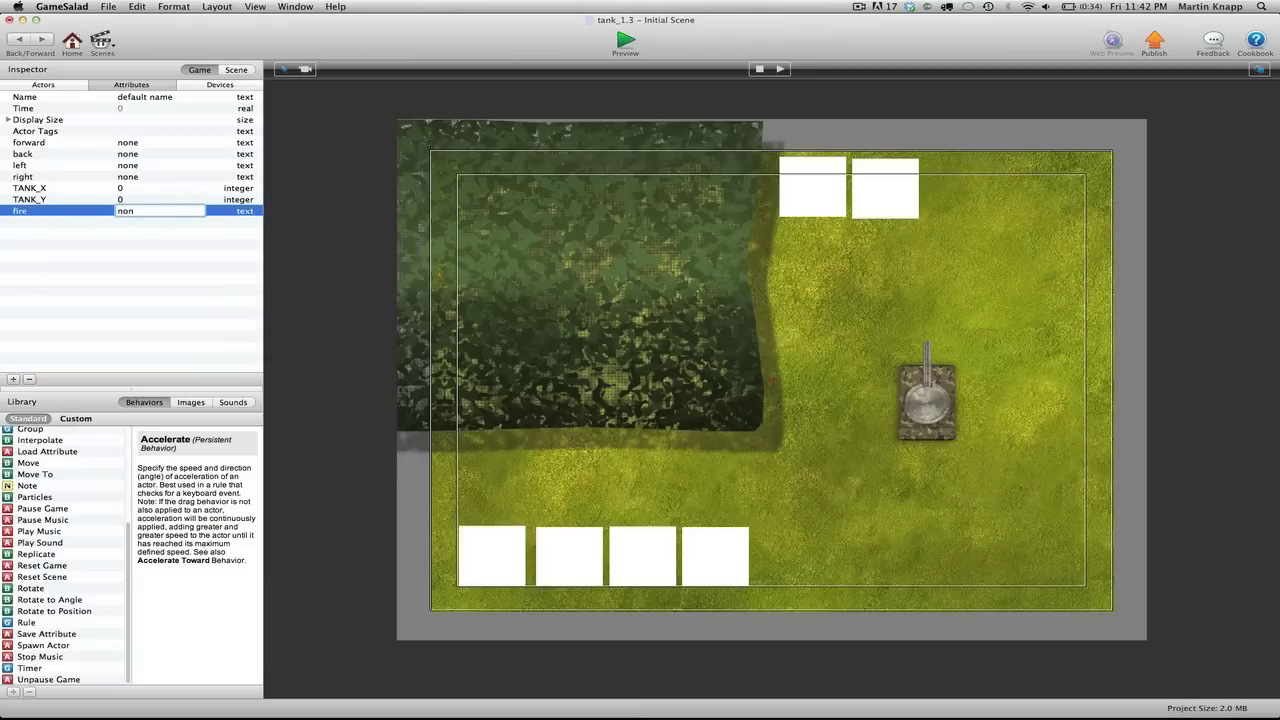
{"action": "key", "text": "Return"}
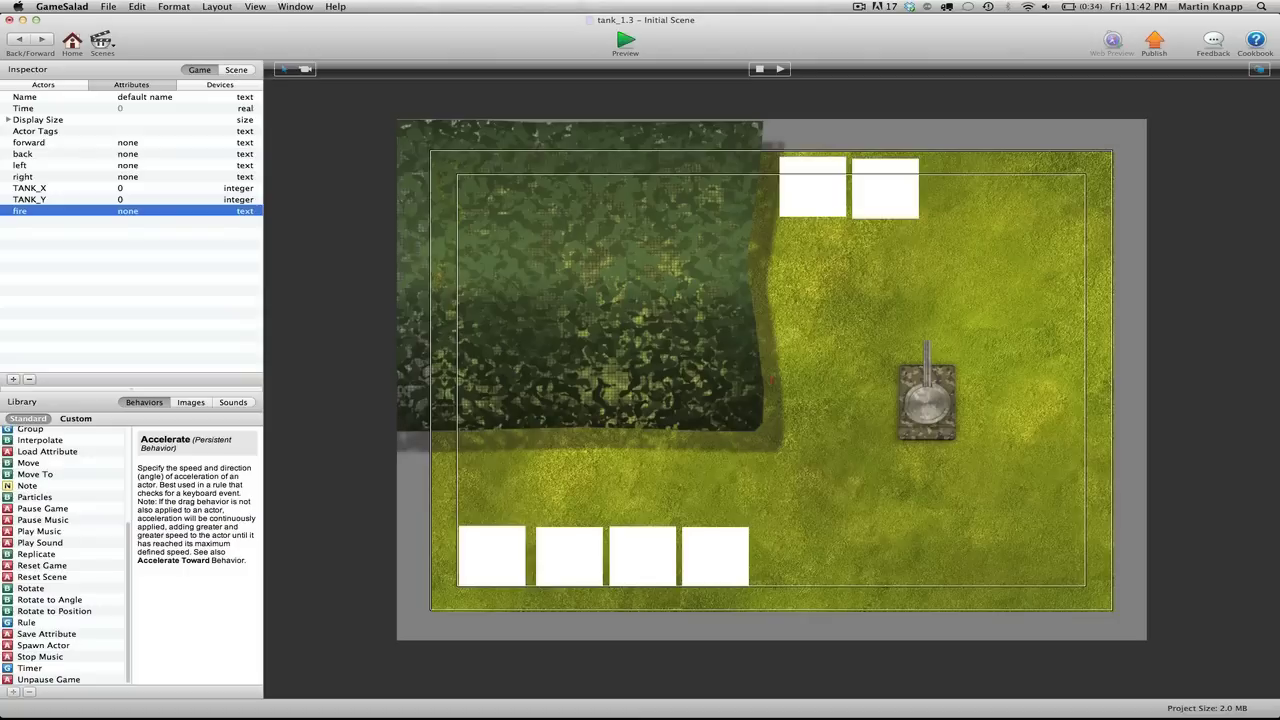
{"action": "left_click", "coordinate": [93, 243]}
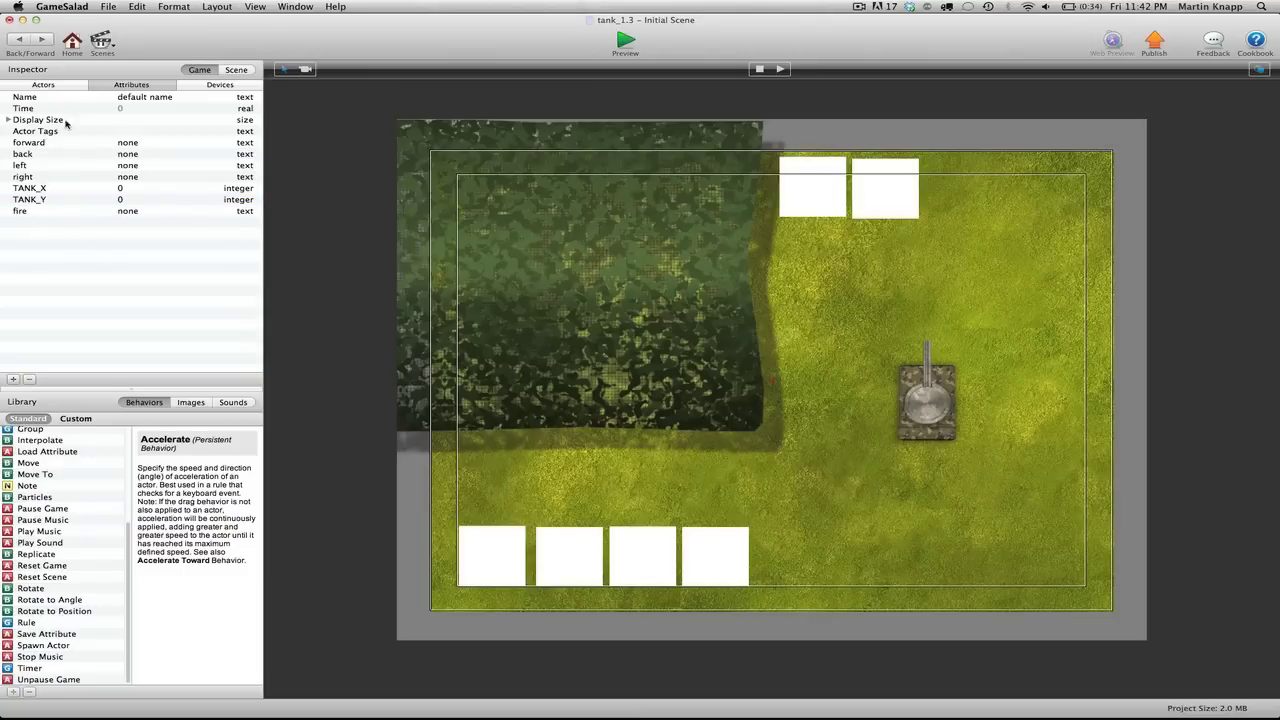
Open the Initial Scene and the grass actor's rules
{"action": "left_click", "coordinate": [18, 39]}
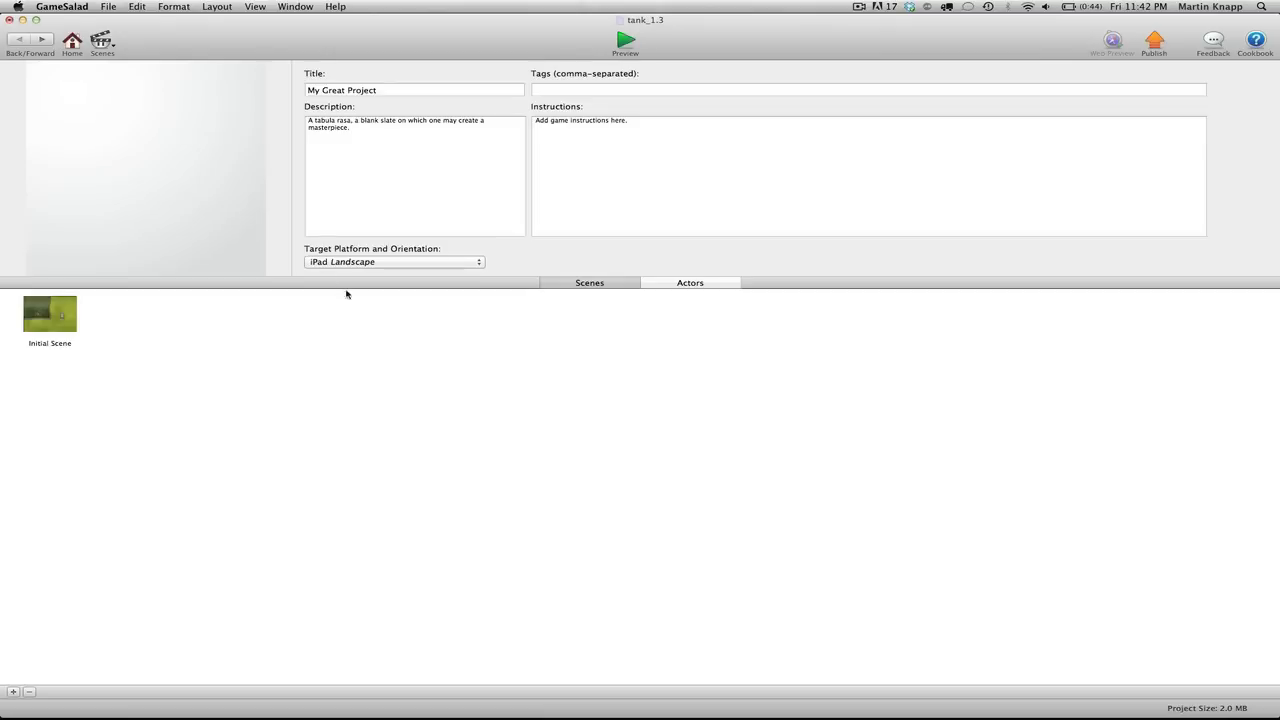
{"action": "double_click", "coordinate": [34, 318]}
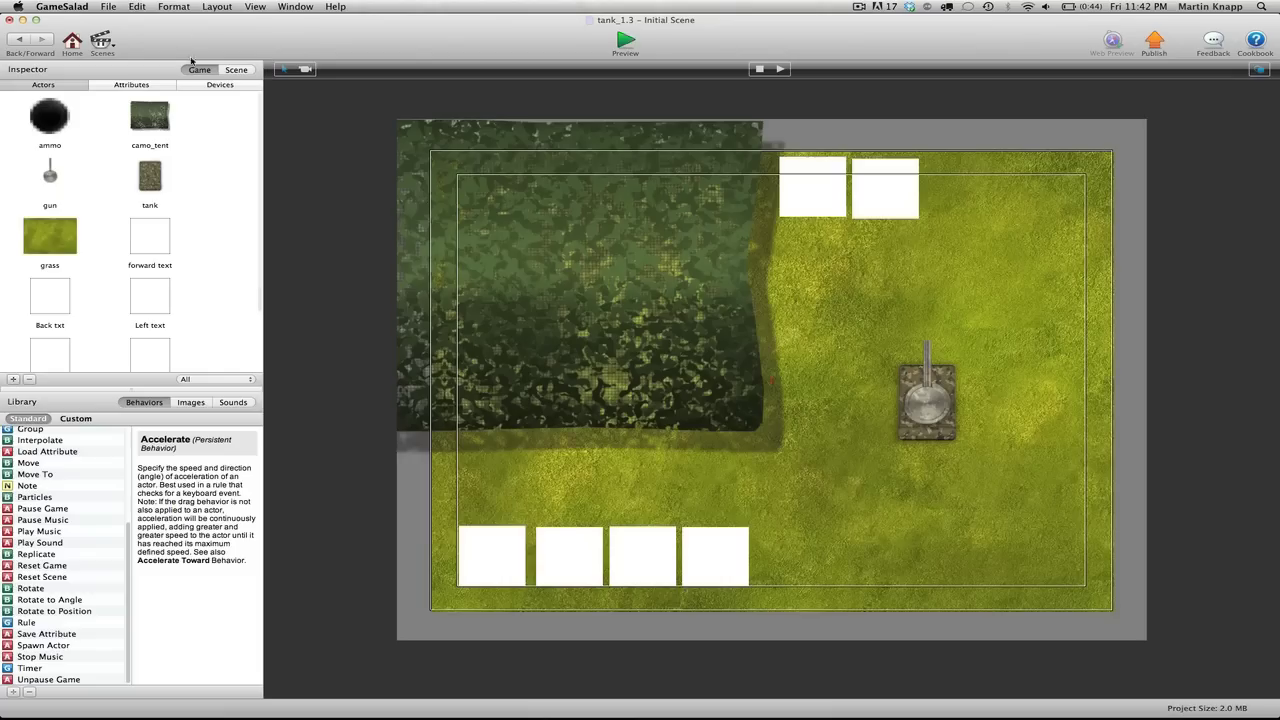
{"action": "double_click", "coordinate": [59, 228]}
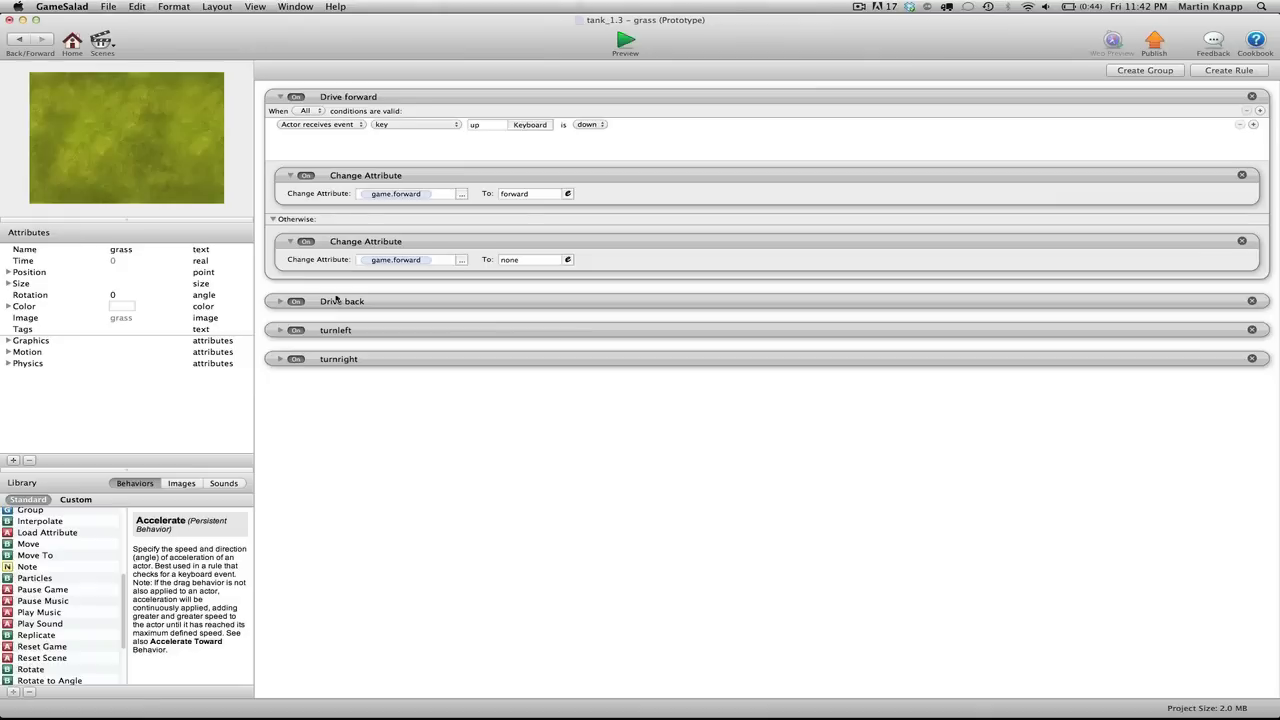
Add a rule named Fire to the grass actor, triggered when the space key is down
{"action": "left_click", "coordinate": [280, 97]}
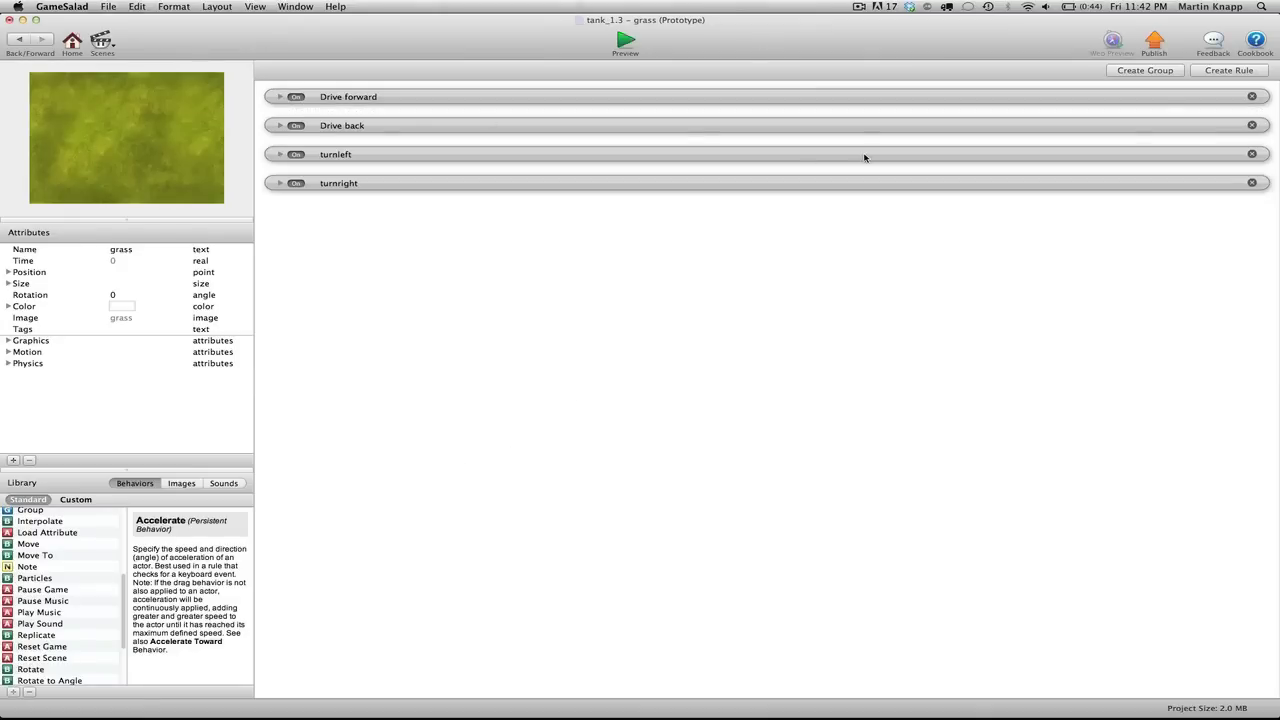
{"action": "left_click", "coordinate": [1229, 70]}
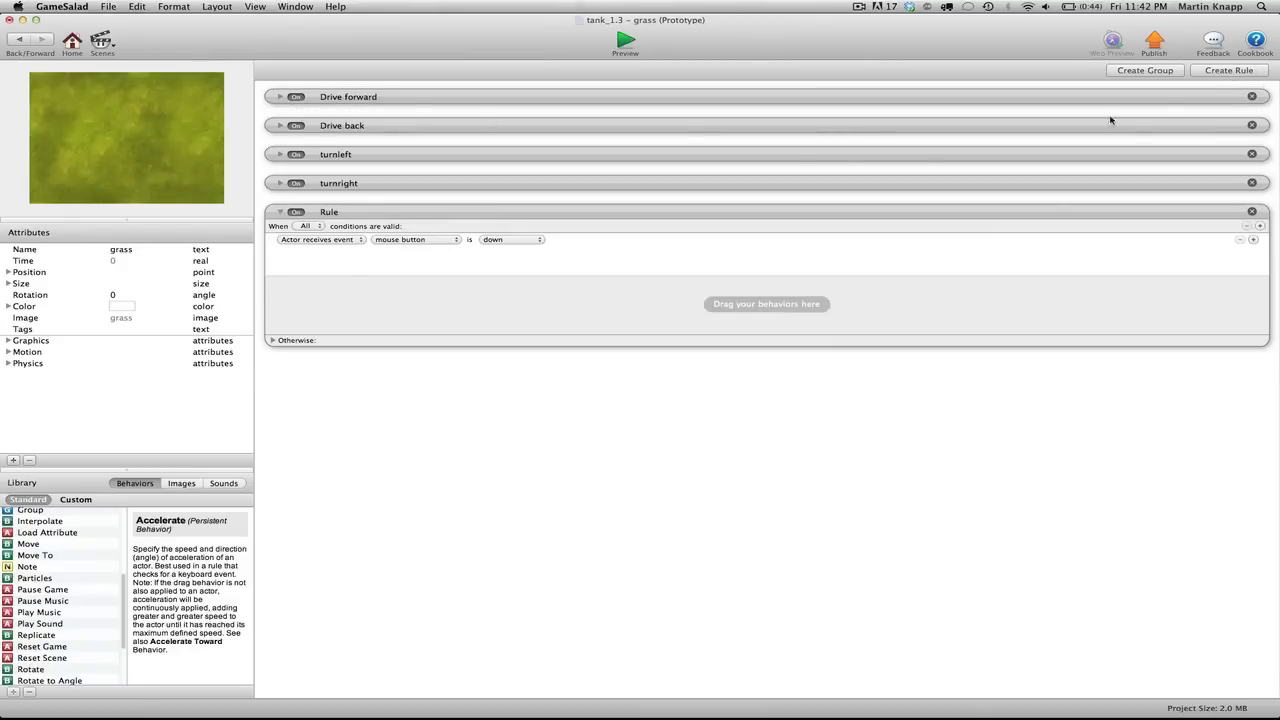
{"action": "double_click", "coordinate": [323, 213]}
{"action": "type", "text": "Fire"}
{"action": "key", "text": "Return"}
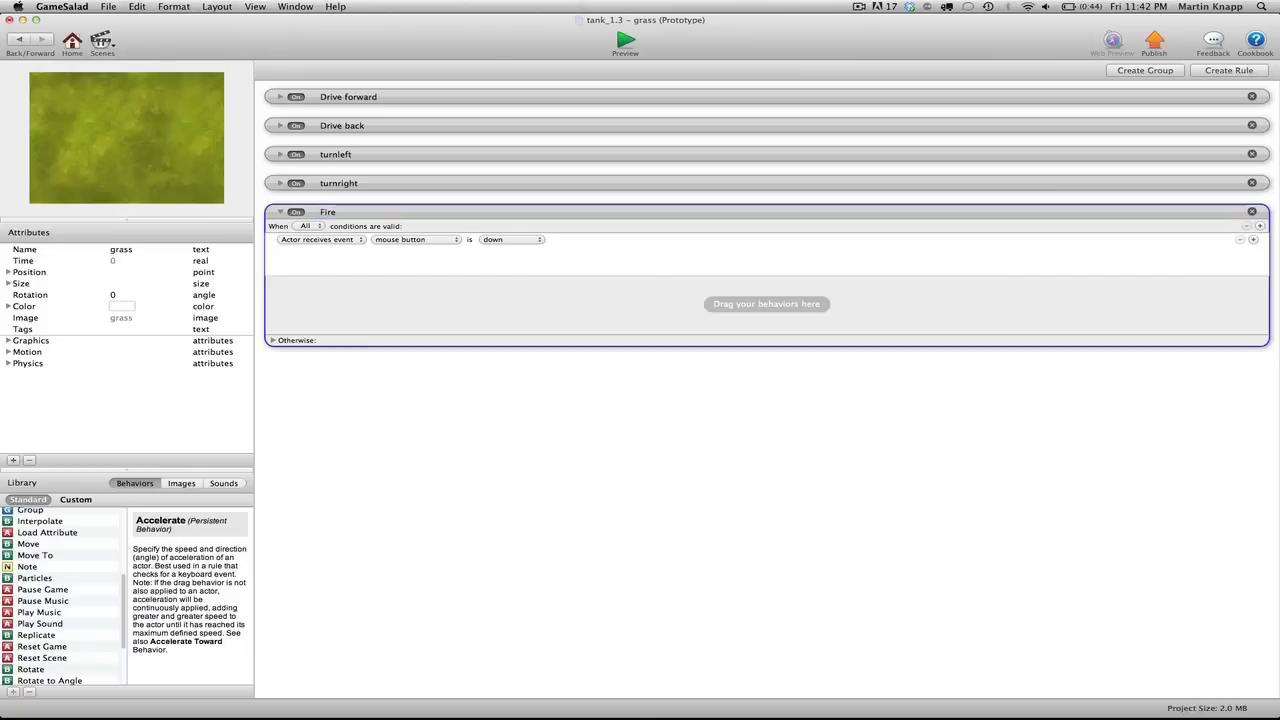
{"action": "left_click", "coordinate": [424, 243]}
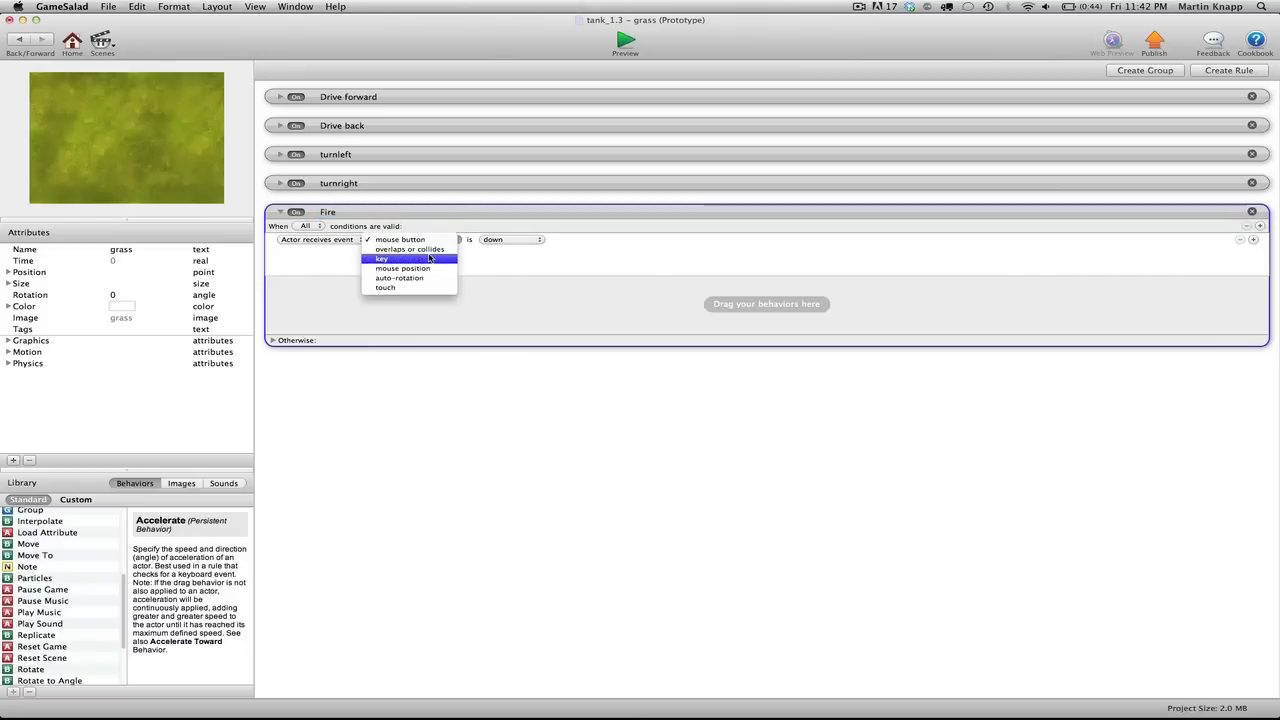
{"action": "left_click", "coordinate": [430, 258]}
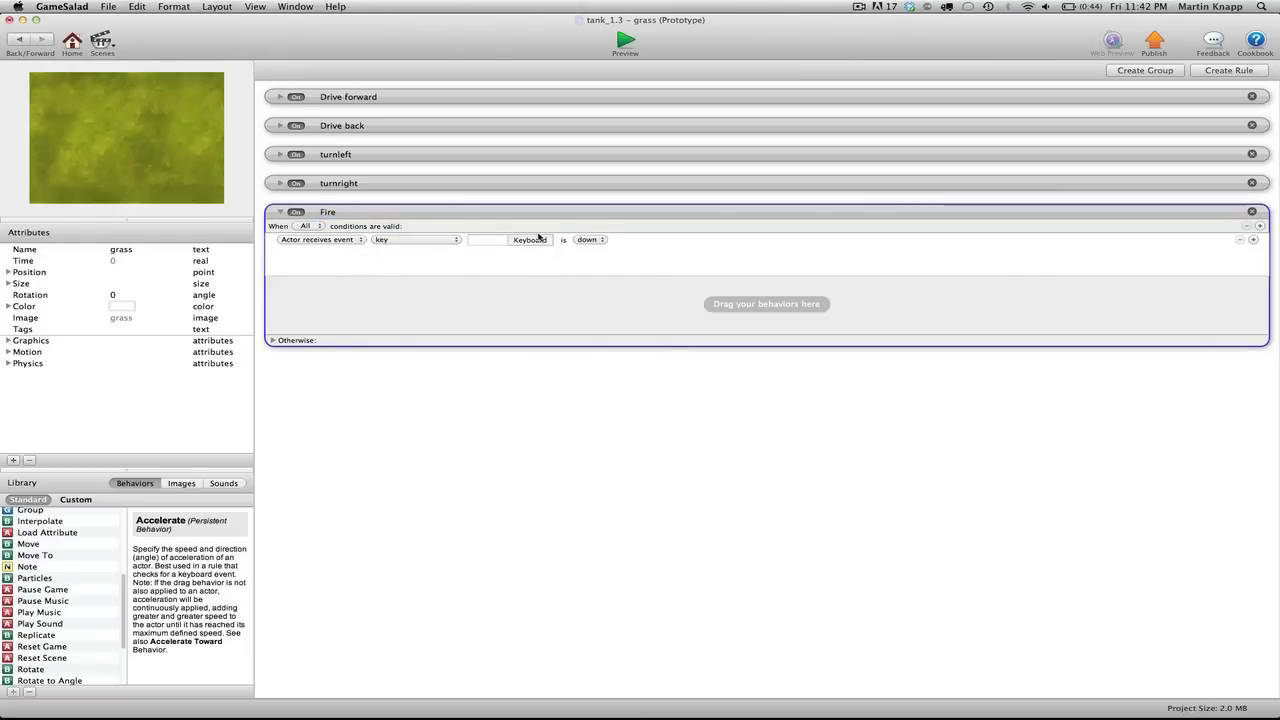
{"action": "left_click", "coordinate": [530, 240]}
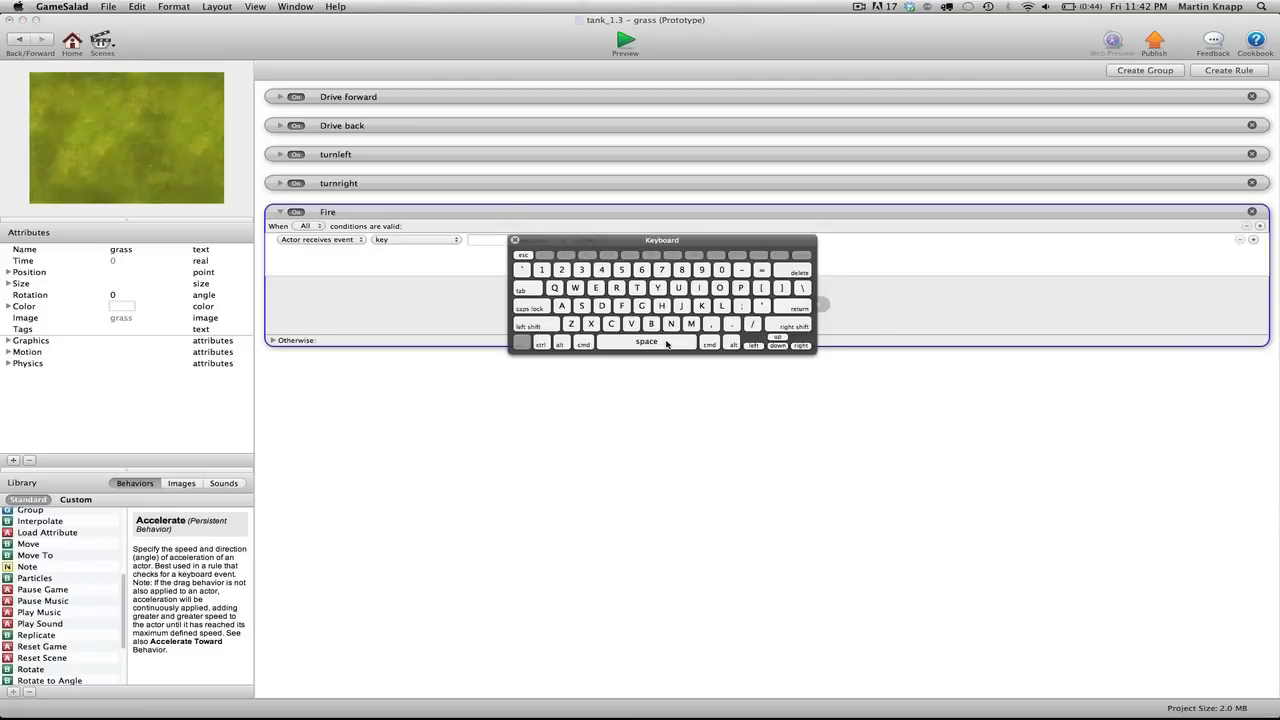
{"action": "left_click", "coordinate": [666, 342]}
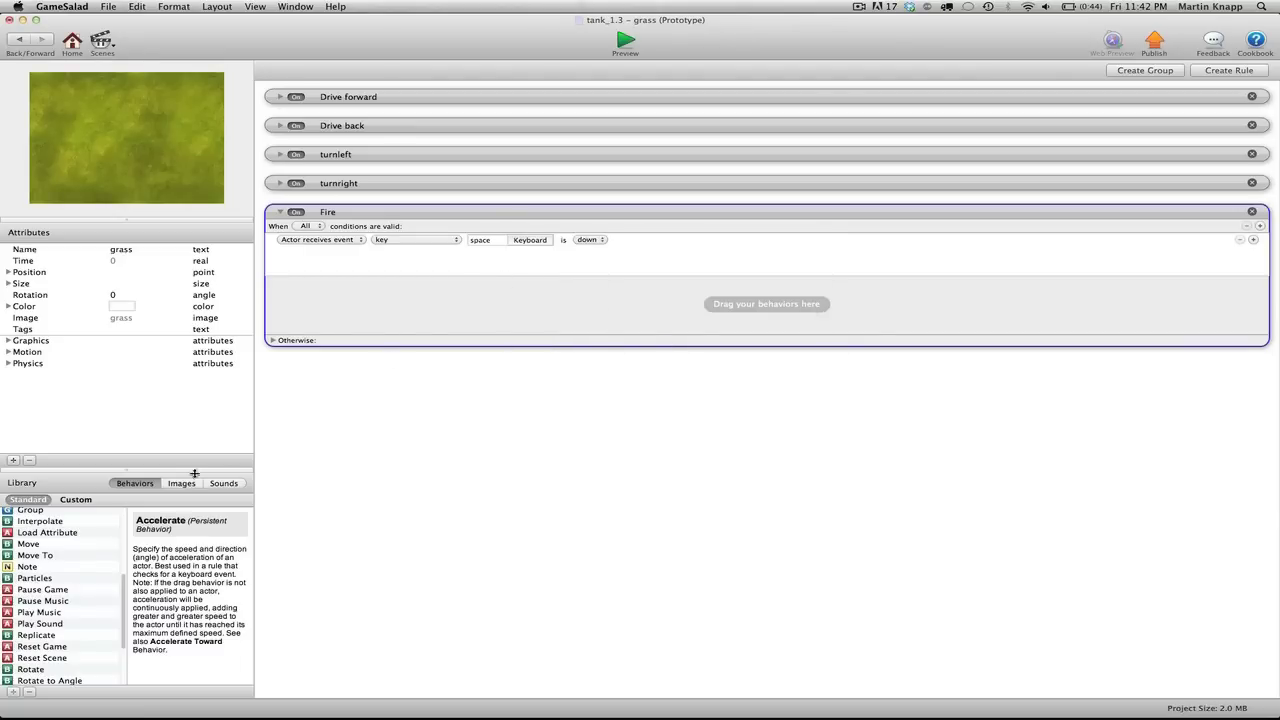
{"action": "scroll", "coordinate": [63, 536], "scroll_direction": "up", "scroll_amount": 5}
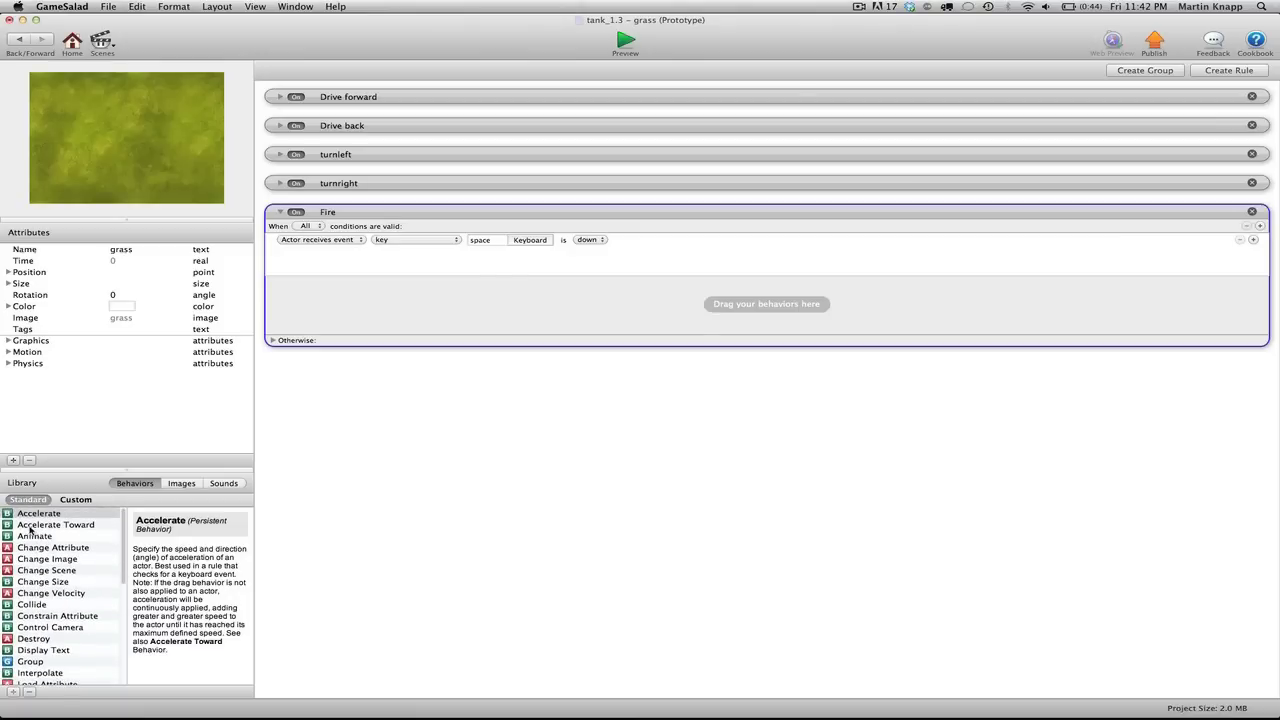
Make the Fire rule change game.fire to fire, then return to the Initial Scene
{"action": "left_click_drag", "start_coordinate": [12, 549], "coordinate": [354, 299]}
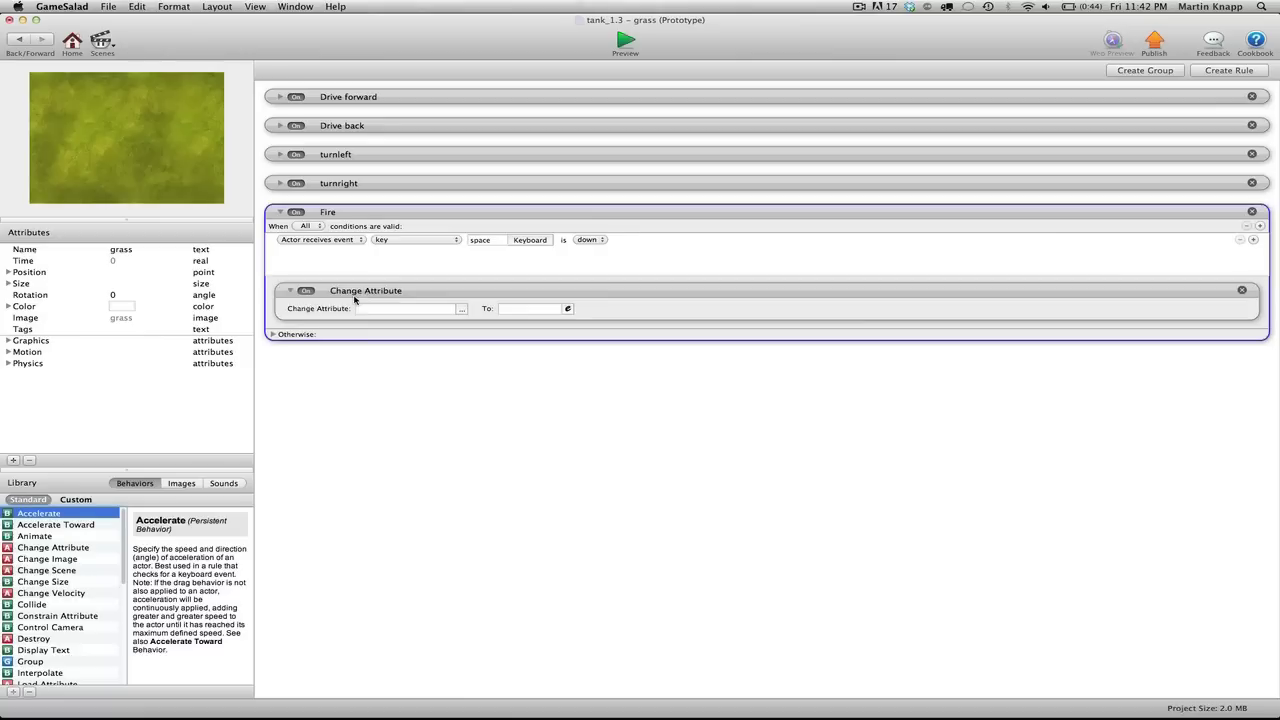
{"action": "left_click", "coordinate": [463, 308]}
{"action": "left_click", "coordinate": [483, 321]}
{"action": "scroll", "coordinate": [586, 350], "scroll_direction": "down", "scroll_amount": 1}
{"action": "scroll", "coordinate": [586, 350], "scroll_direction": "up", "scroll_amount": 1}
{"action": "double_click", "coordinate": [548, 389]}
{"action": "left_click", "coordinate": [531, 308]}
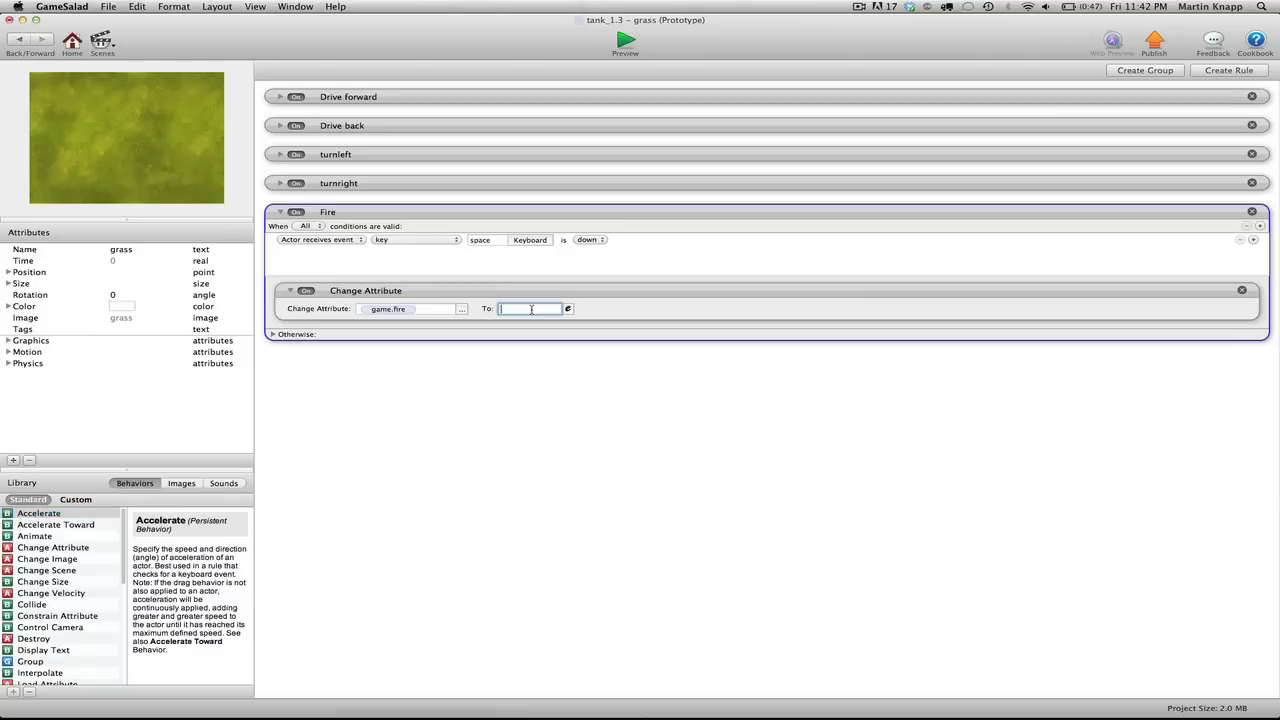
{"action": "type", "text": "fire"}
{"action": "left_click", "coordinate": [571, 471]}
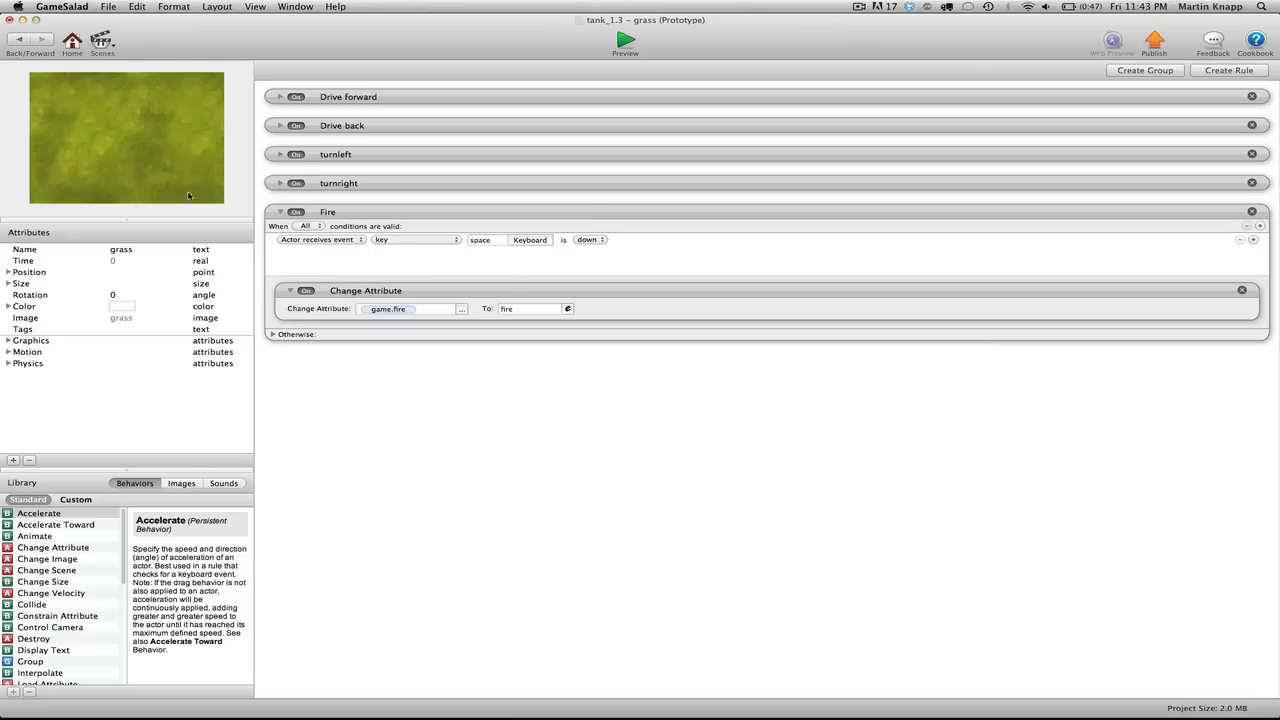
{"action": "left_click", "coordinate": [280, 212]}
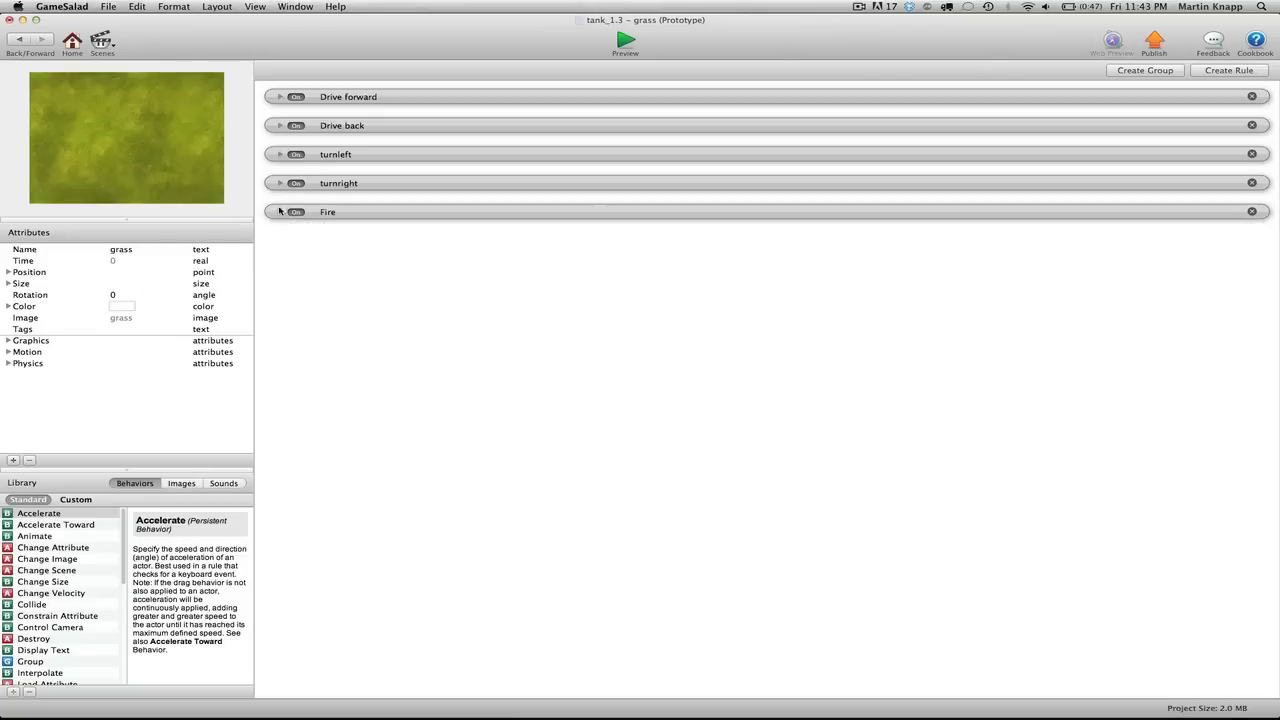
{"action": "left_click", "coordinate": [16, 42]}
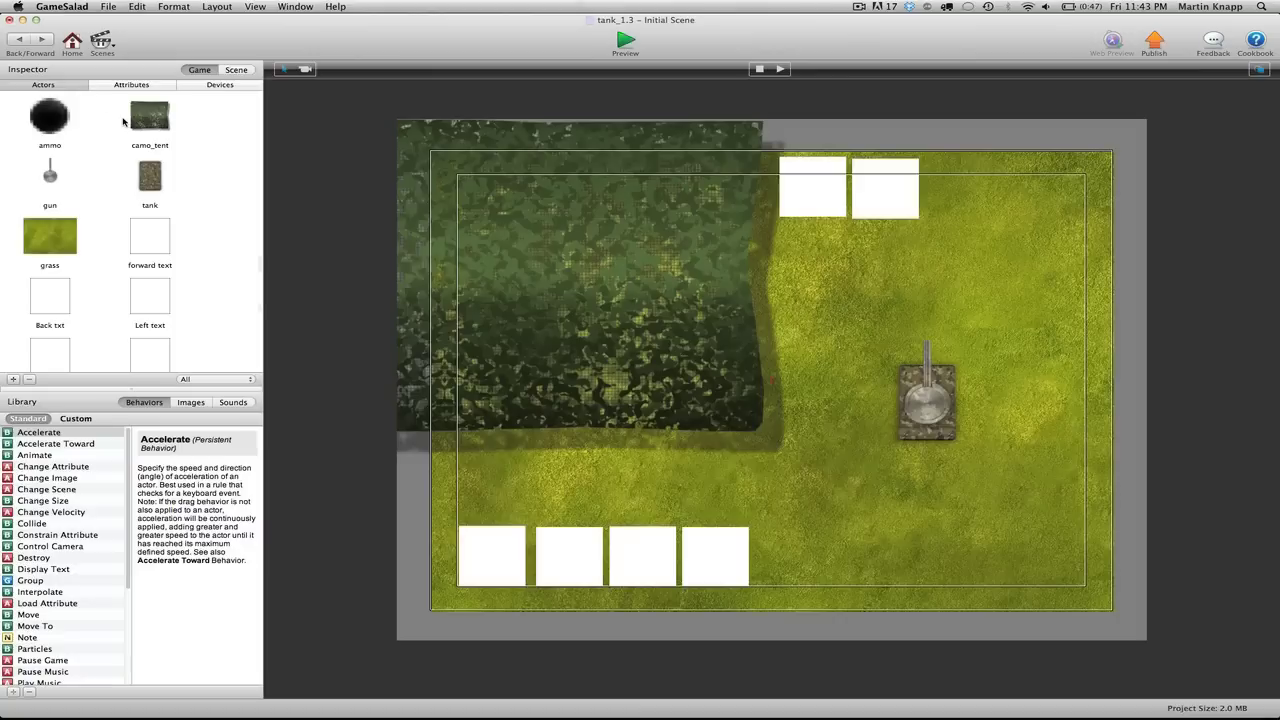
Add a gun rule with the condition that game.fire contains fire
{"action": "double_click", "coordinate": [55, 182]}
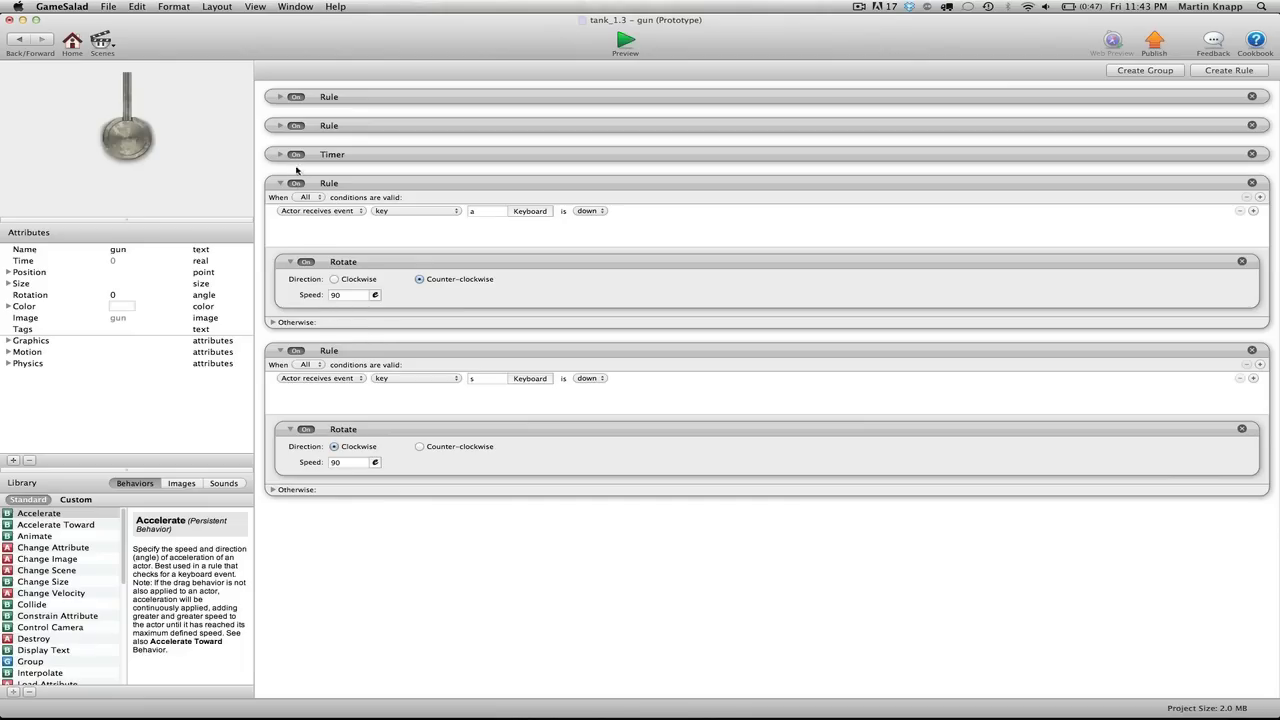
{"action": "left_click", "coordinate": [284, 184]}
{"action": "left_click", "coordinate": [281, 212]}
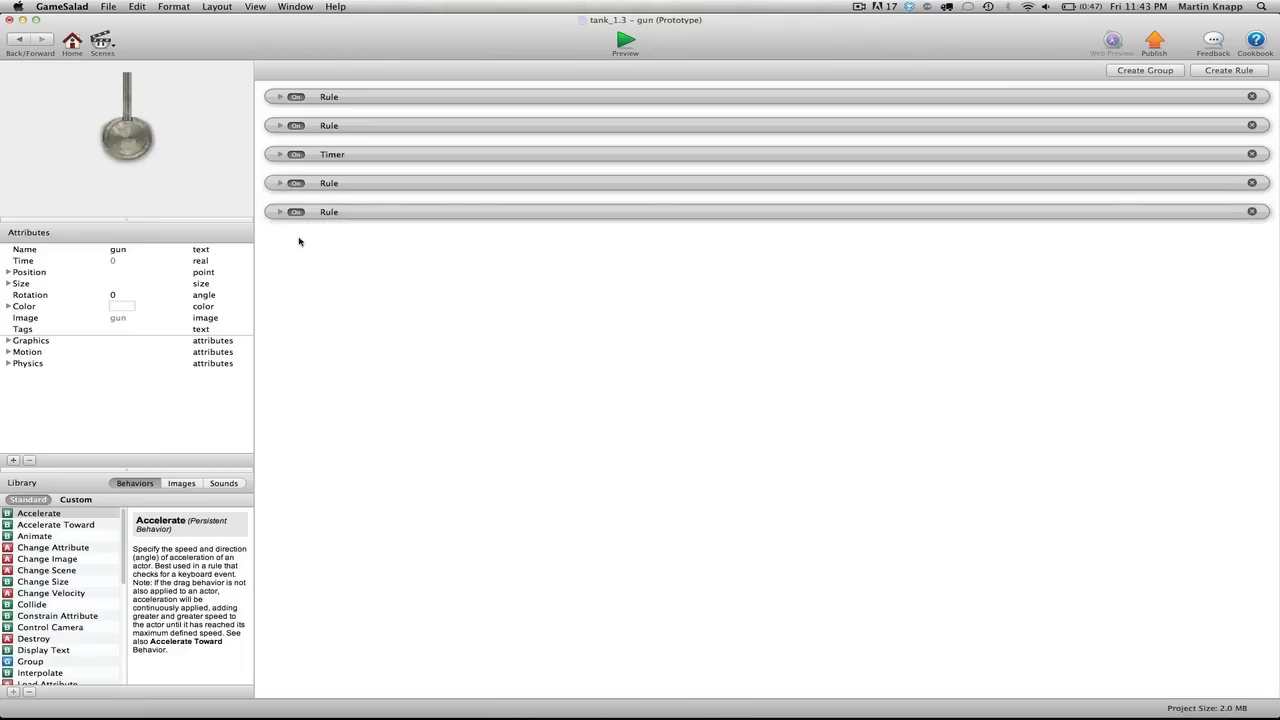
{"action": "left_click", "coordinate": [1253, 74]}
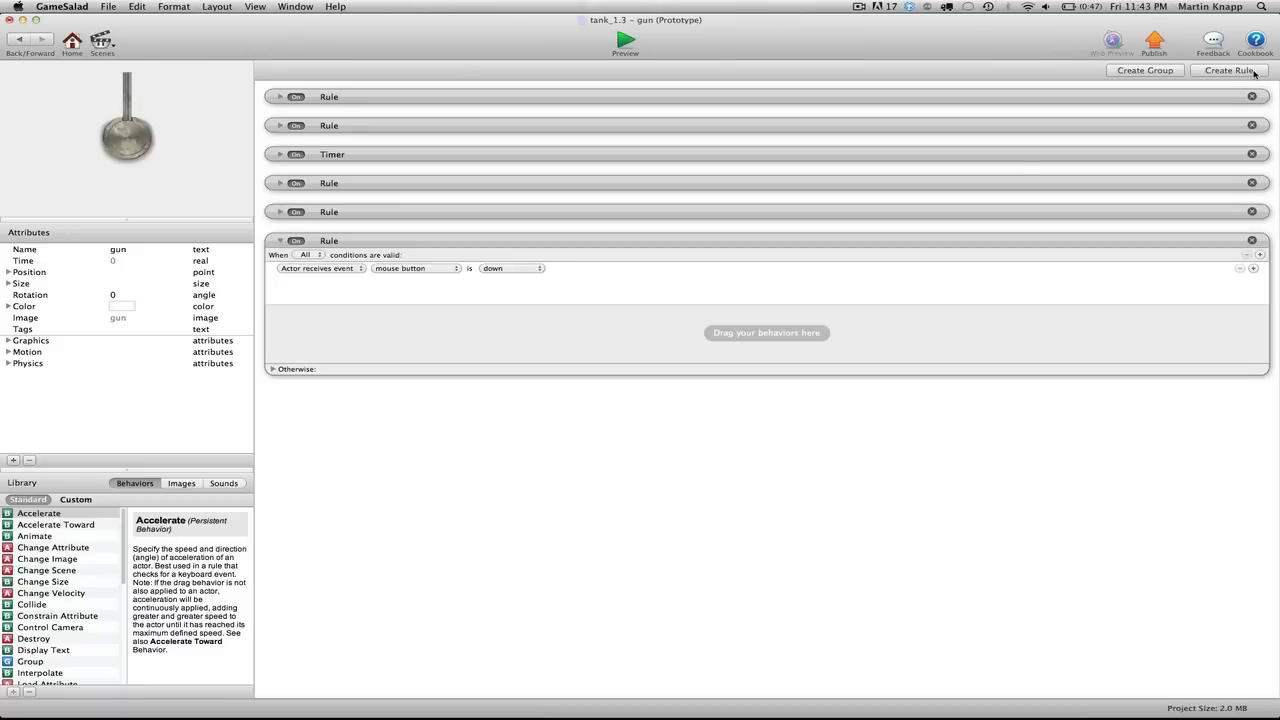
{"action": "left_click", "coordinate": [346, 270]}
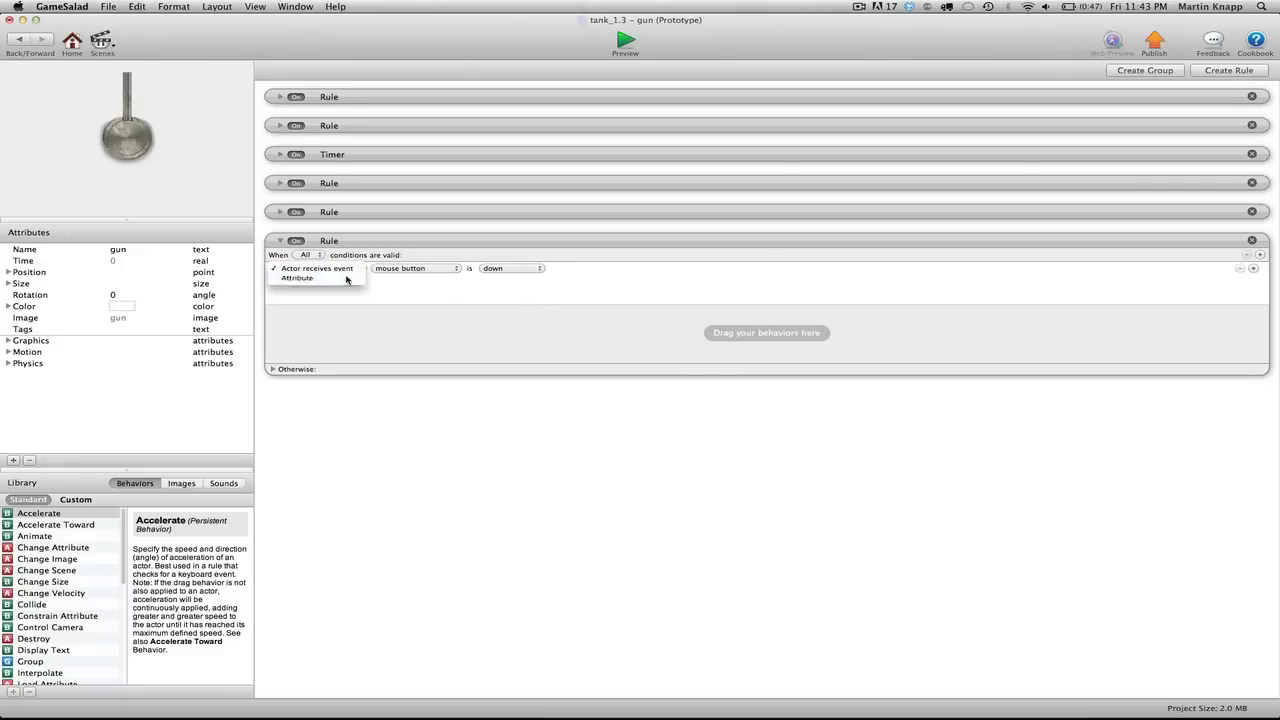
{"action": "left_click", "coordinate": [346, 278]}
{"action": "left_click", "coordinate": [458, 268]}
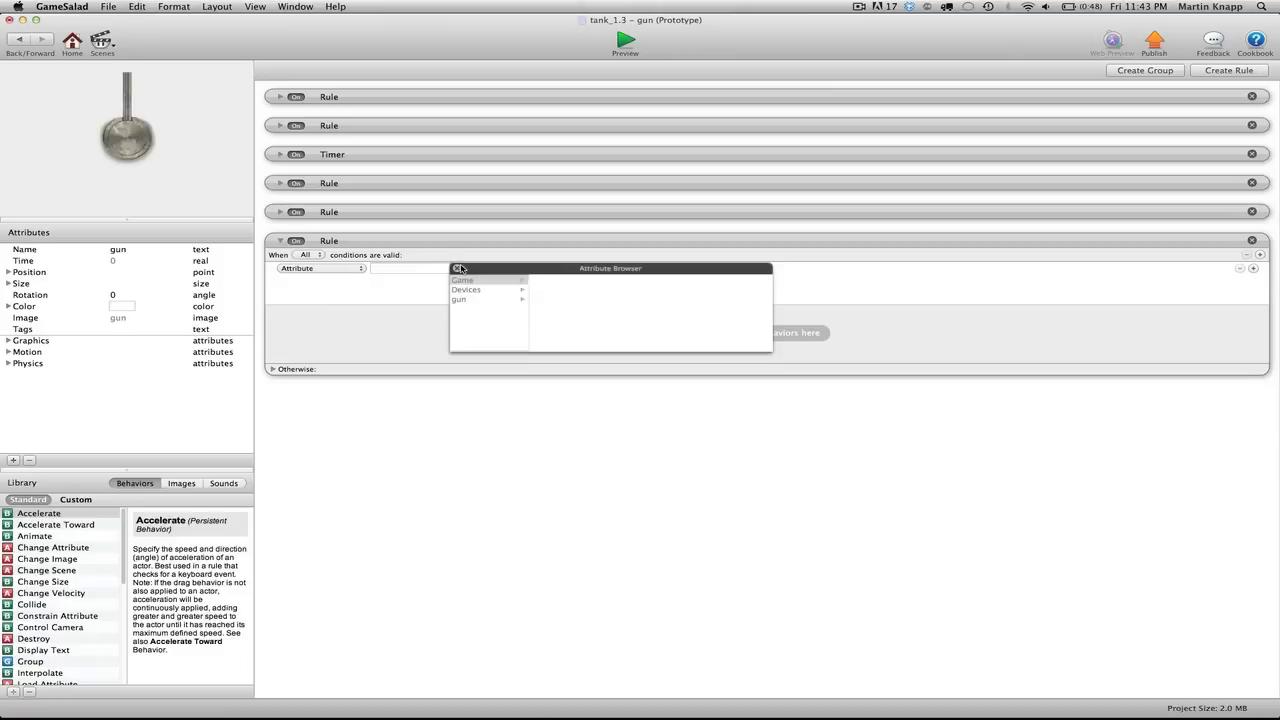
{"action": "left_click", "coordinate": [470, 280]}
{"action": "scroll", "coordinate": [585, 332], "scroll_direction": "down", "scroll_amount": 3}
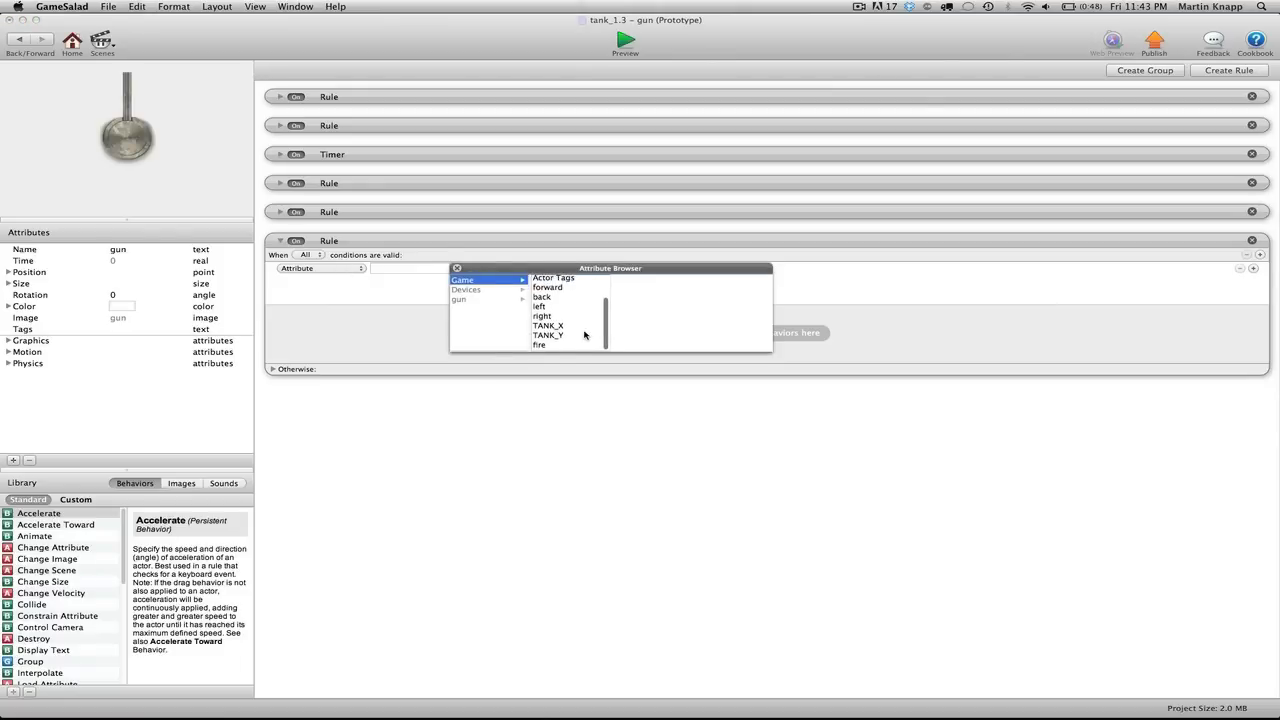
{"action": "double_click", "coordinate": [545, 344]}
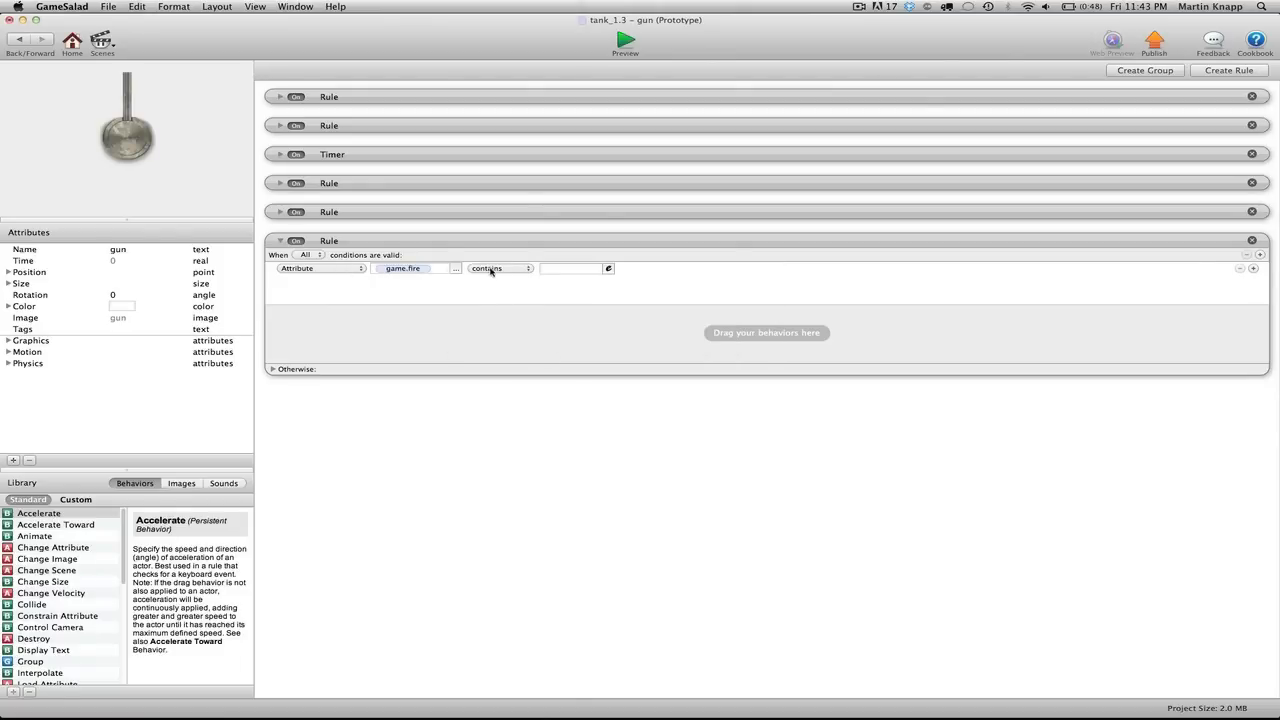
{"action": "left_click", "coordinate": [556, 269]}
{"action": "key", "text": "super+a"}
Put a Spawn Actor behaviour spawning ammo inside that rule
{"action": "scroll", "coordinate": [52, 583], "scroll_direction": "down", "scroll_amount": 8}
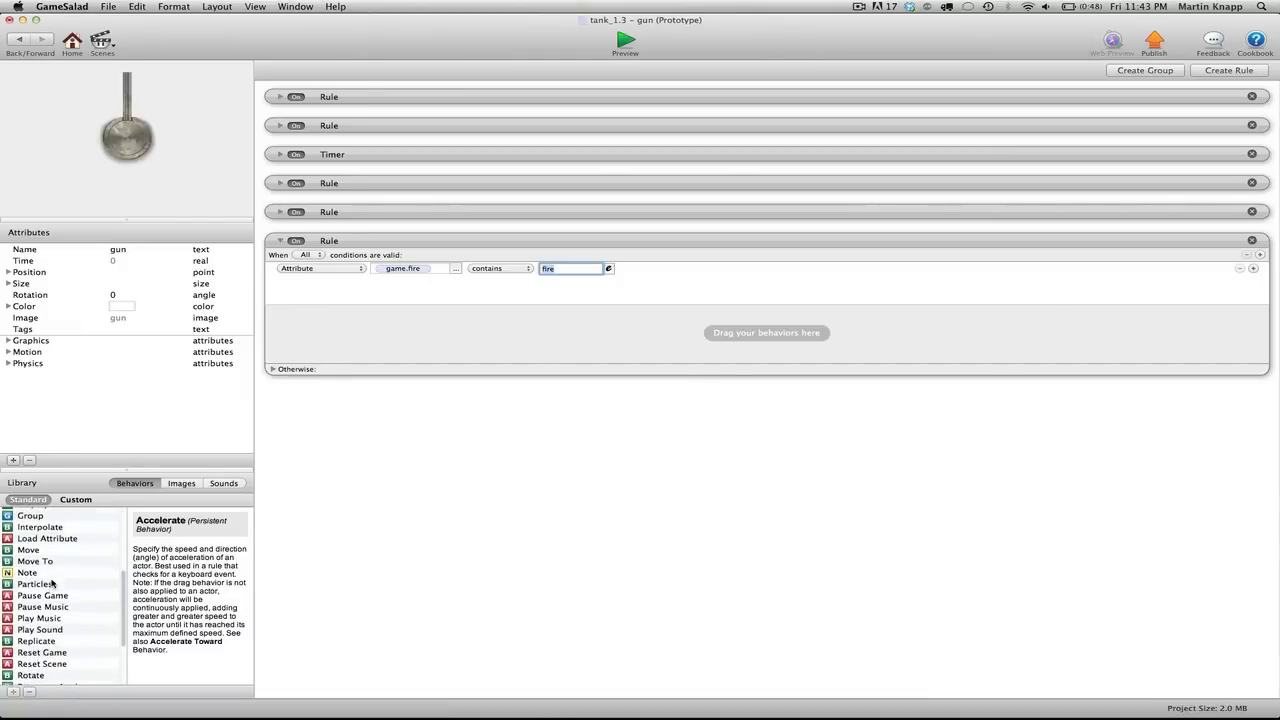
{"action": "scroll", "coordinate": [52, 583], "scroll_direction": "down", "scroll_amount": 3}
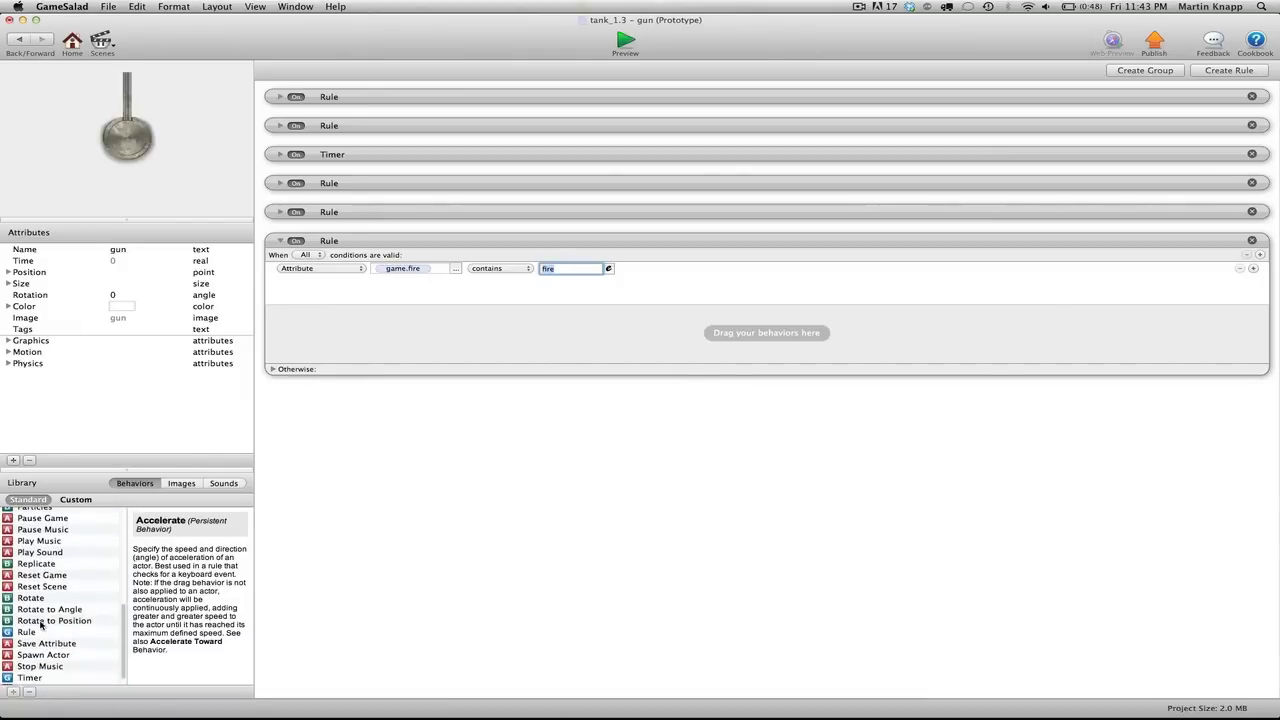
{"action": "left_click_drag", "start_coordinate": [17, 654], "coordinate": [461, 344]}
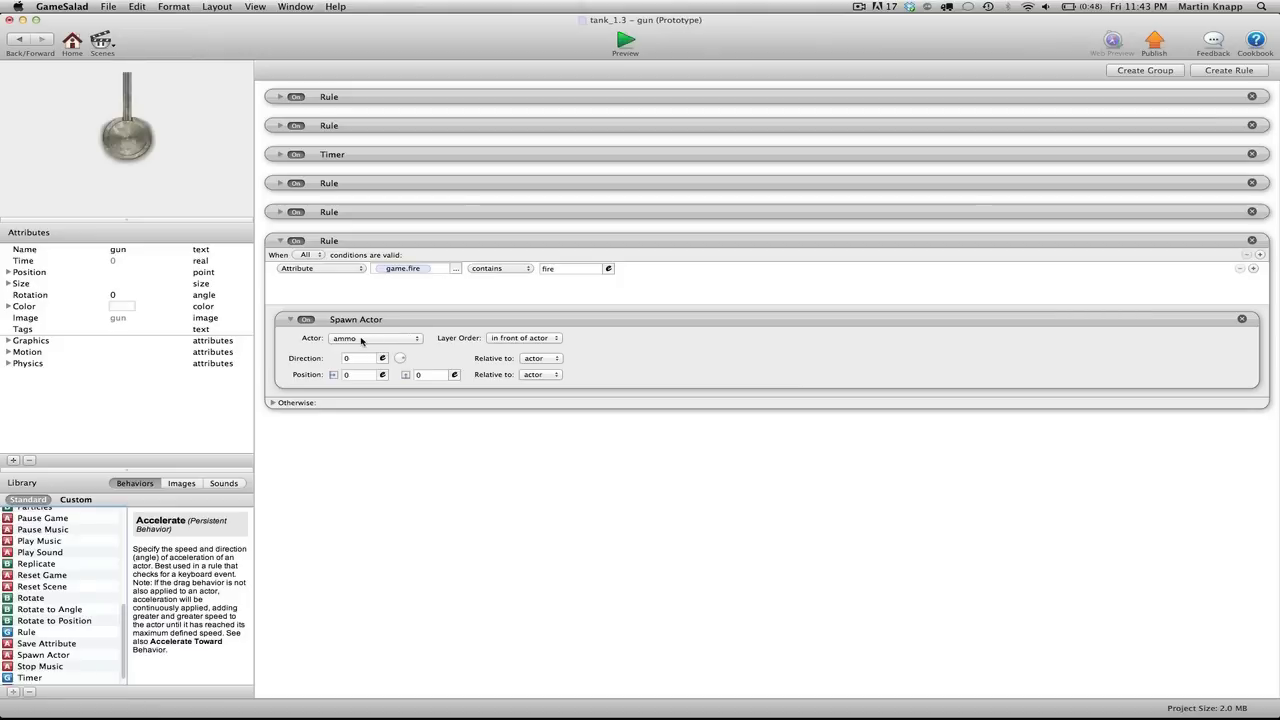
{"action": "left_click", "coordinate": [378, 340]}
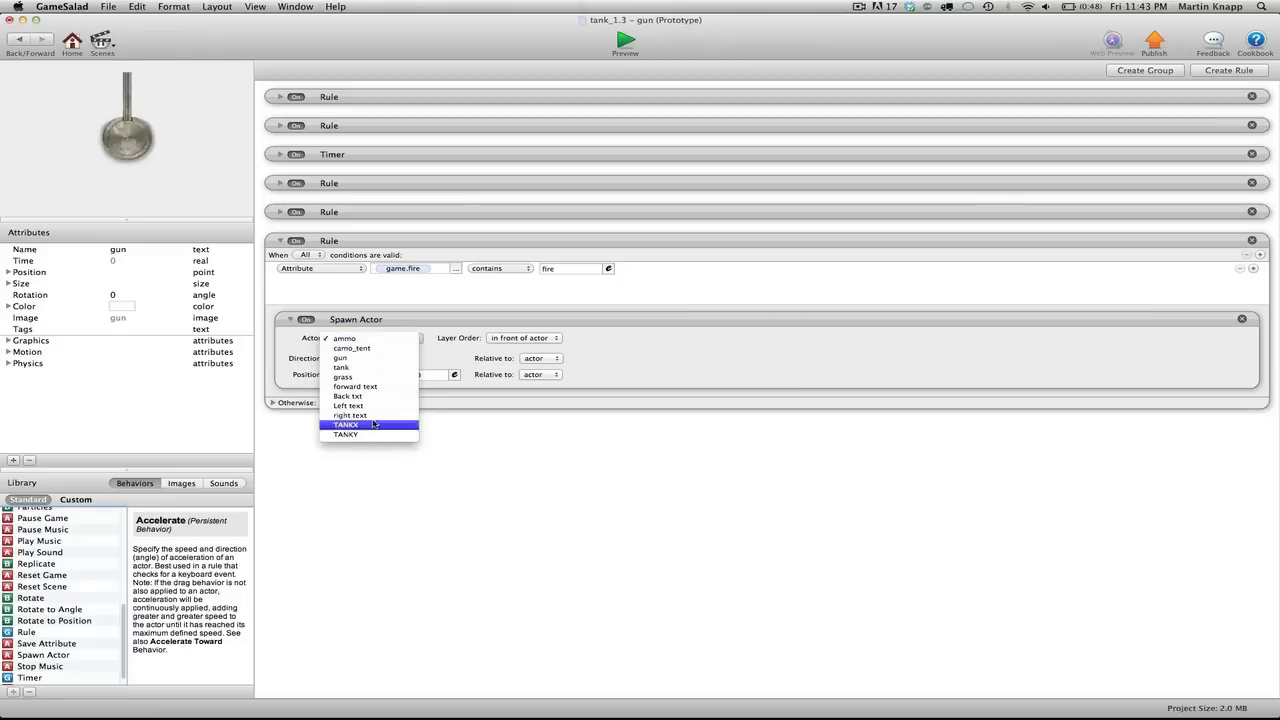
{"action": "left_click", "coordinate": [384, 342]}
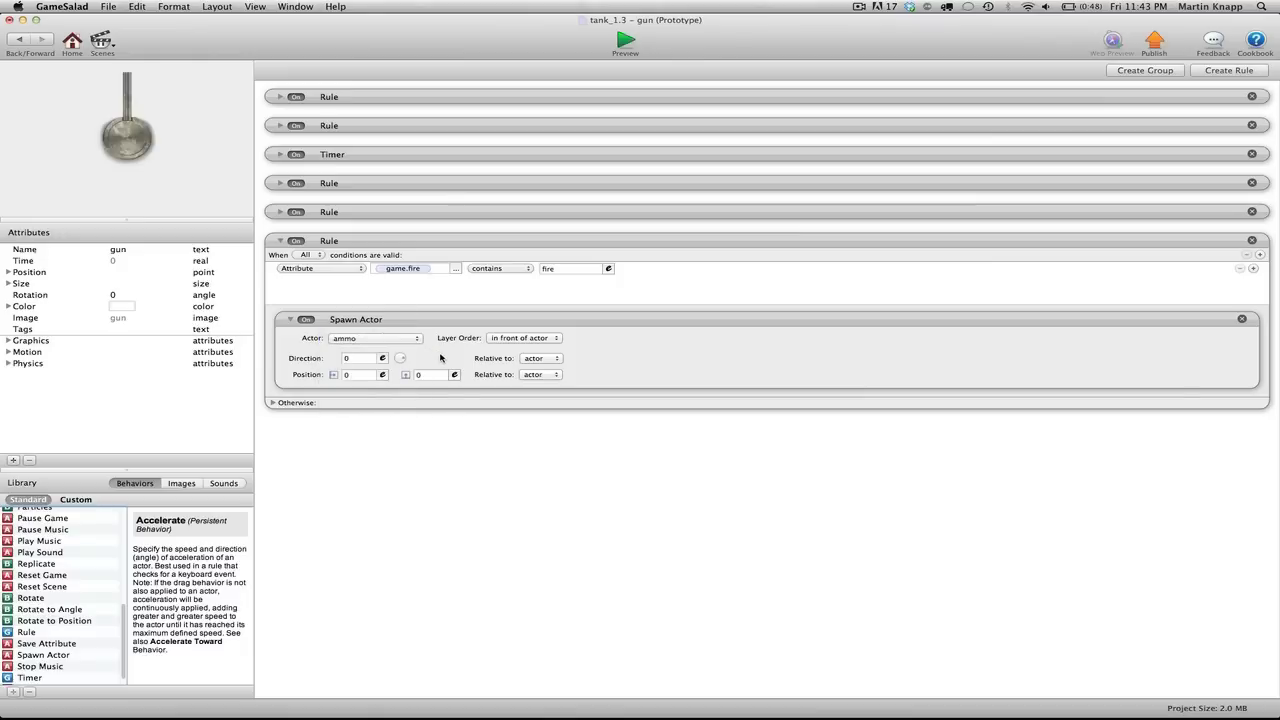
{"action": "left_click", "coordinate": [440, 358]}
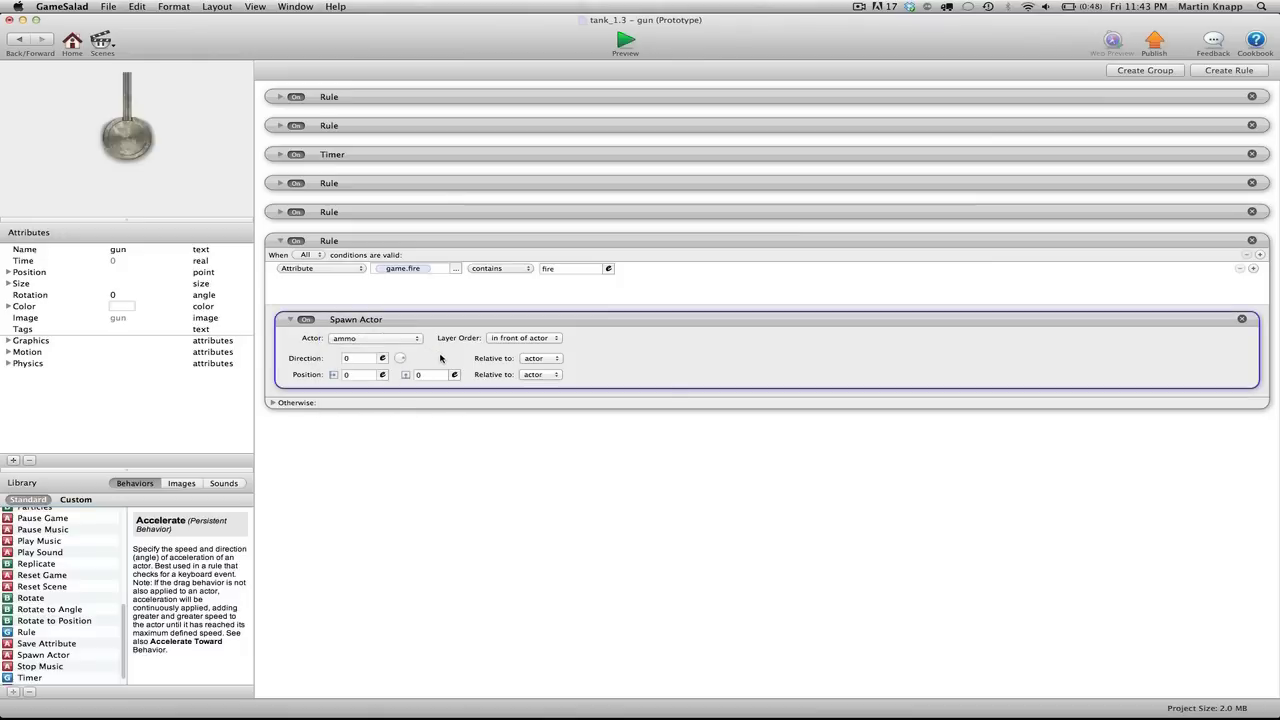
{"action": "left_click", "coordinate": [626, 40]}
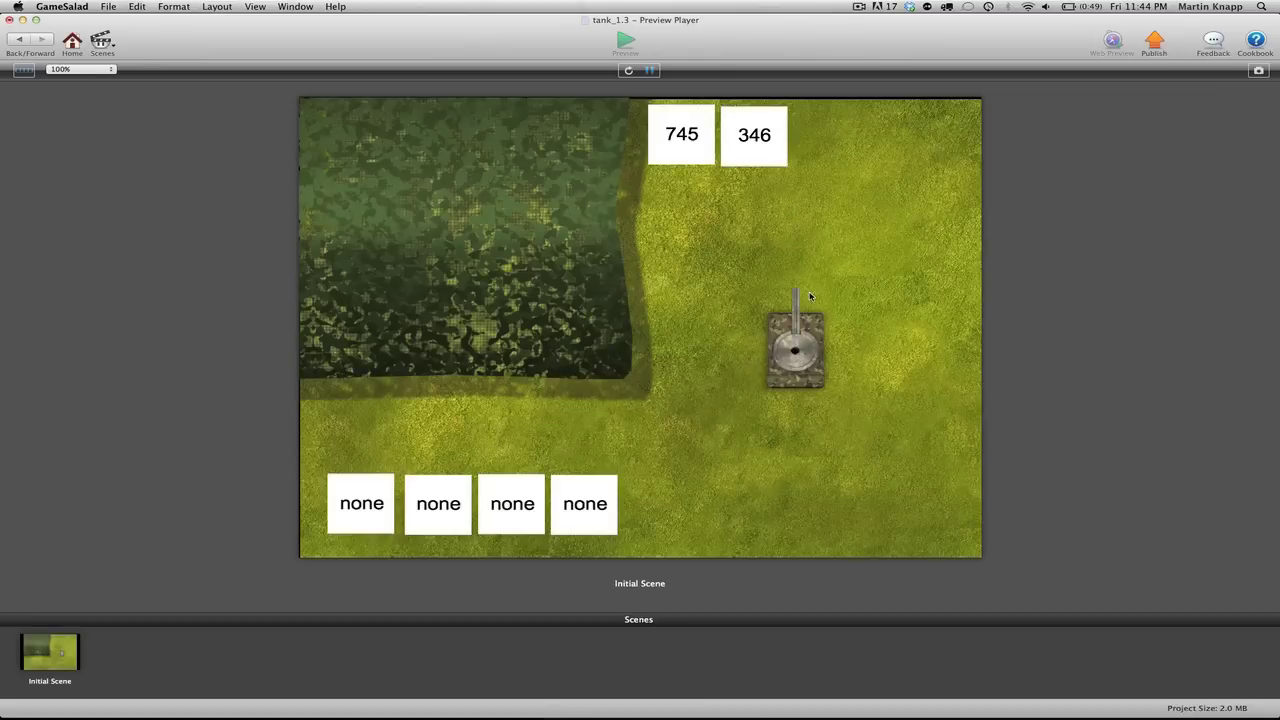
{"action": "left_click", "coordinate": [17, 40]}
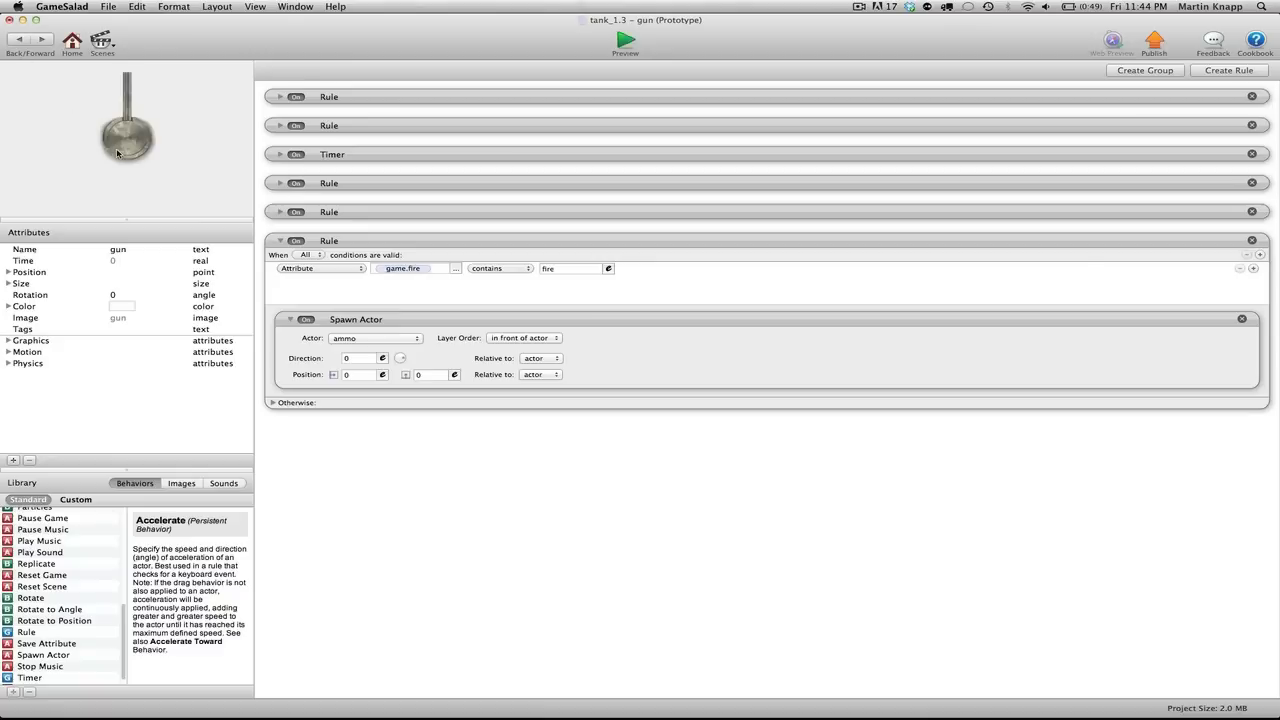
Give the ammo actor a Move behaviour with direction 90 and speed 30, then preview
{"action": "left_click", "coordinate": [19, 40]}
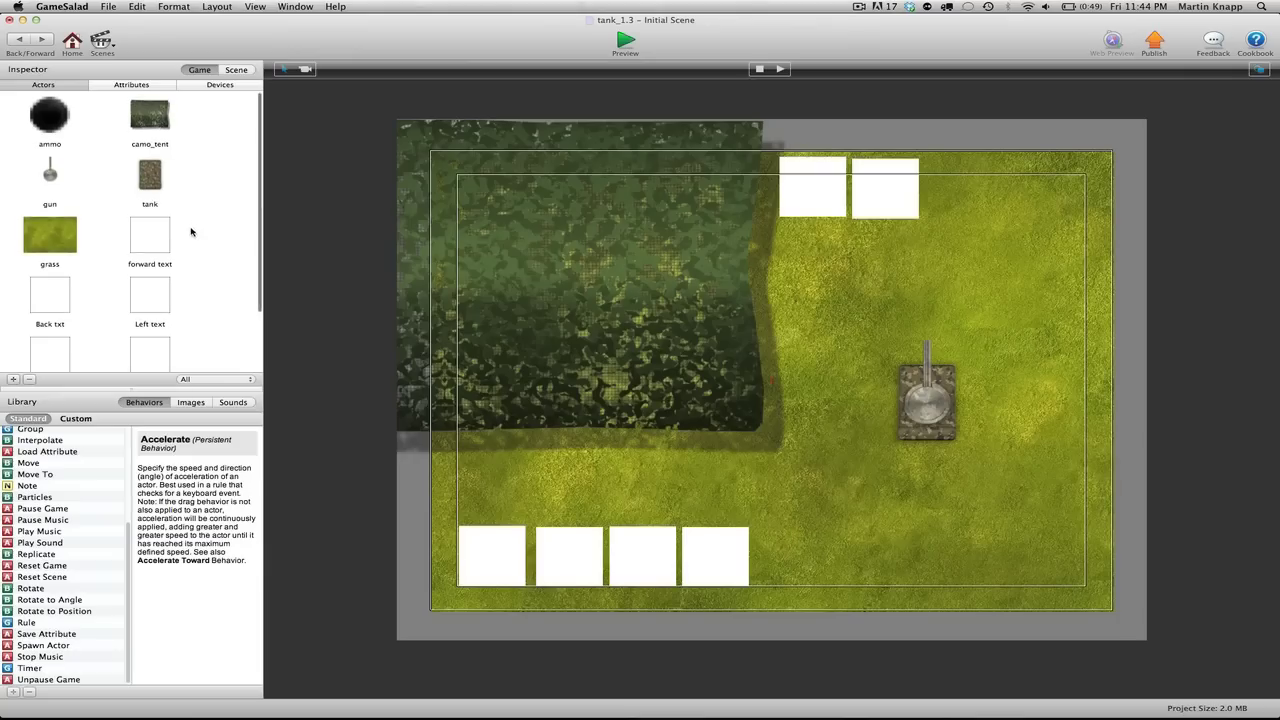
{"action": "double_click", "coordinate": [53, 126]}
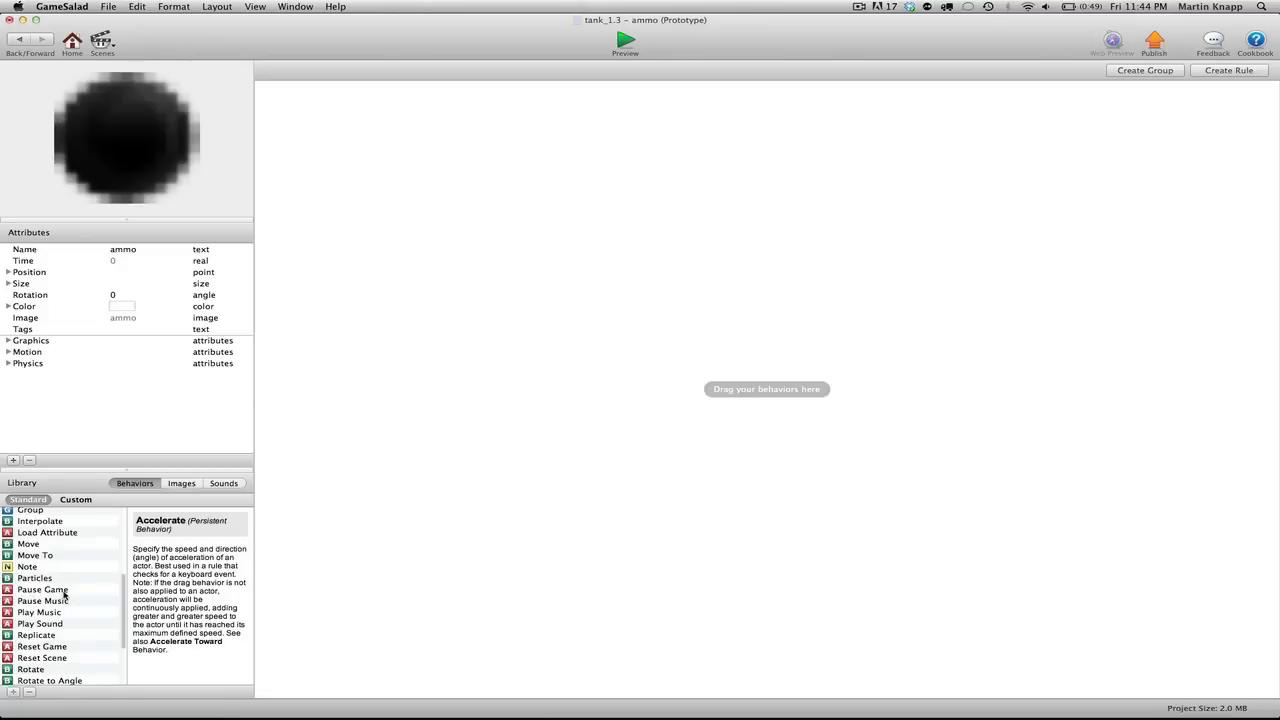
{"action": "scroll", "coordinate": [57, 601], "scroll_direction": "down", "scroll_amount": 1}
{"action": "left_click_drag", "start_coordinate": [7, 542], "coordinate": [360, 365]}
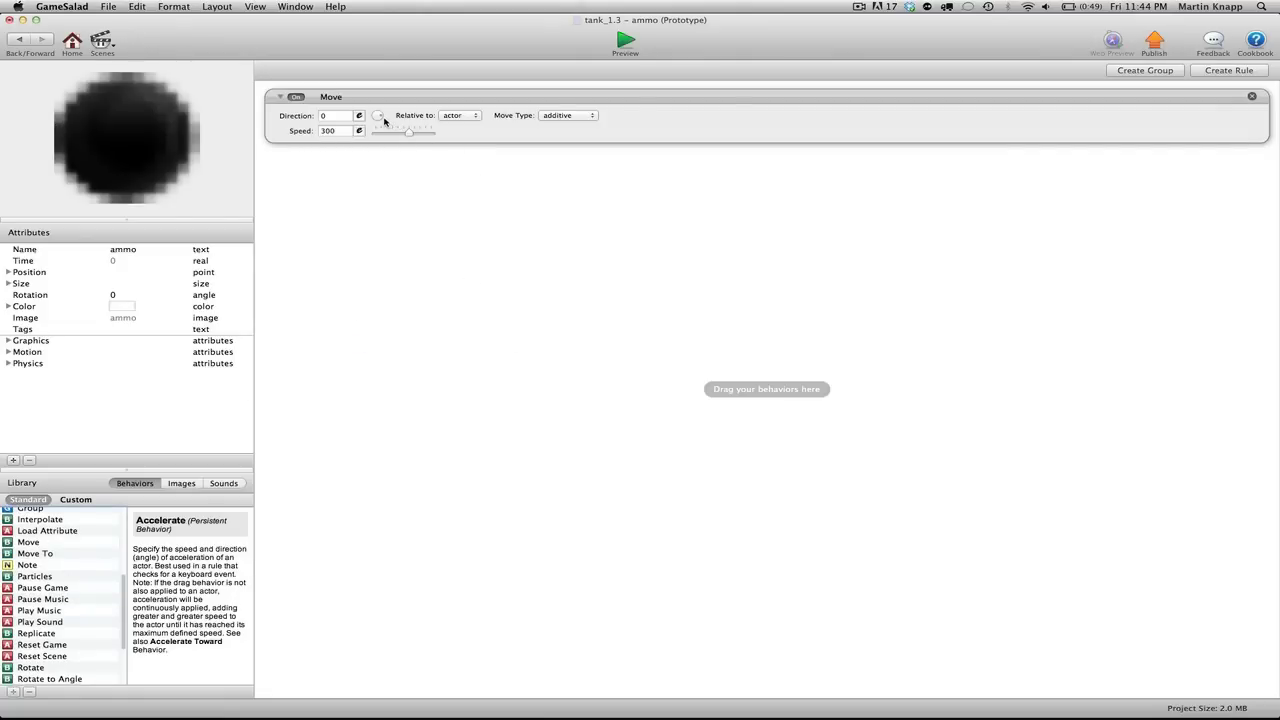
{"action": "left_click", "coordinate": [321, 116]}
{"action": "key", "text": "Return"}
{"action": "double_click", "coordinate": [350, 132]}
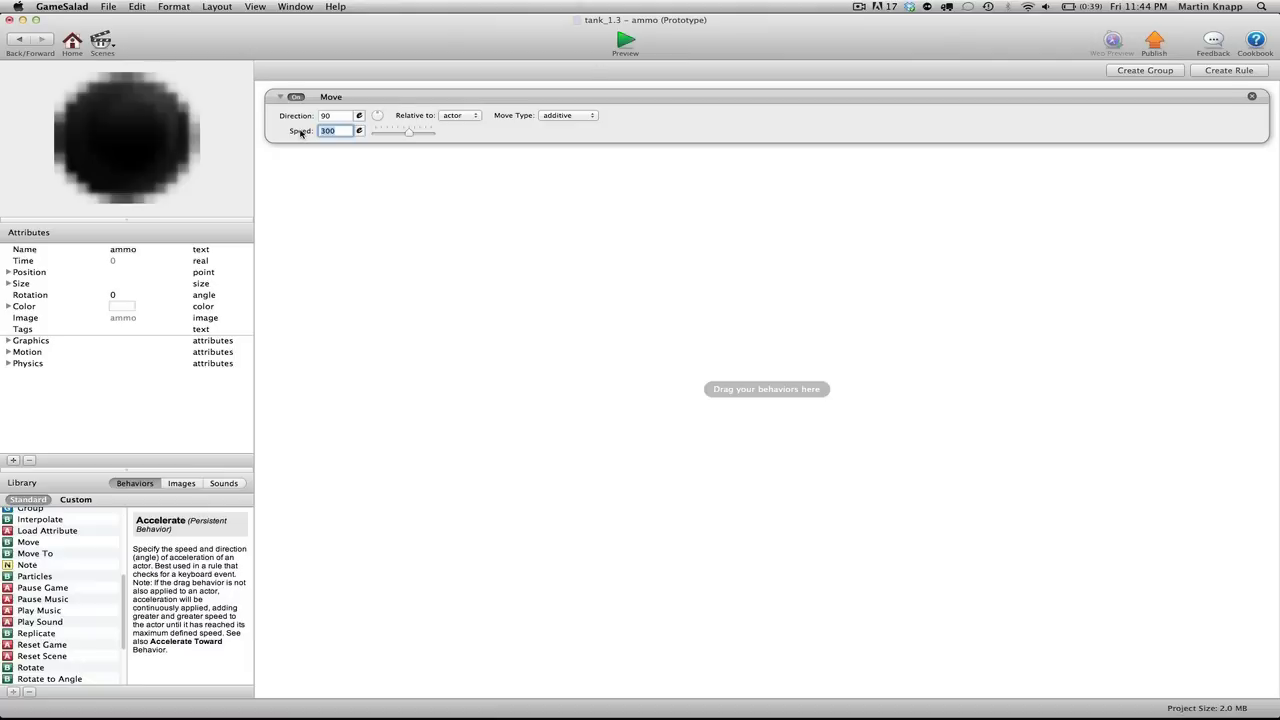
{"action": "type", "text": "30"}
{"action": "key", "text": "Return"}
{"action": "left_click", "coordinate": [624, 41]}
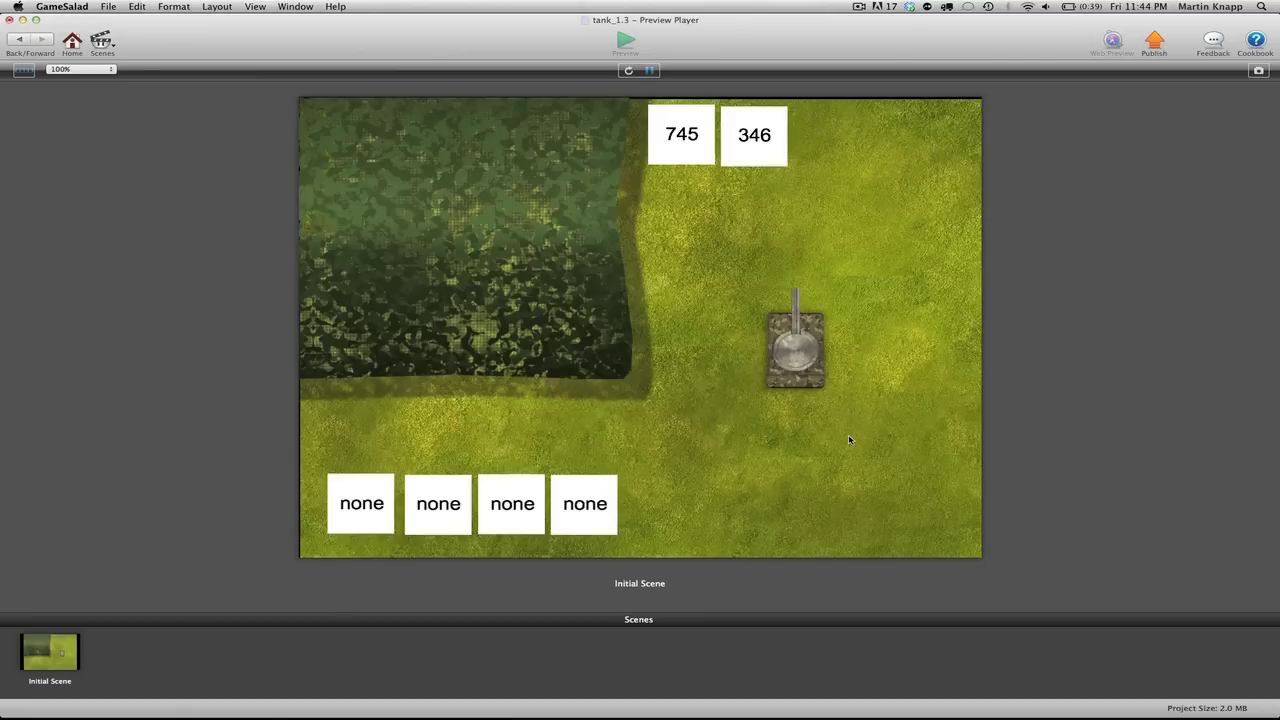
Fire a bullet with space and turn the tank in the preview, then return to the scene
{"action": "key", "text": "space"}
{"action": "key", "text": "Left"}
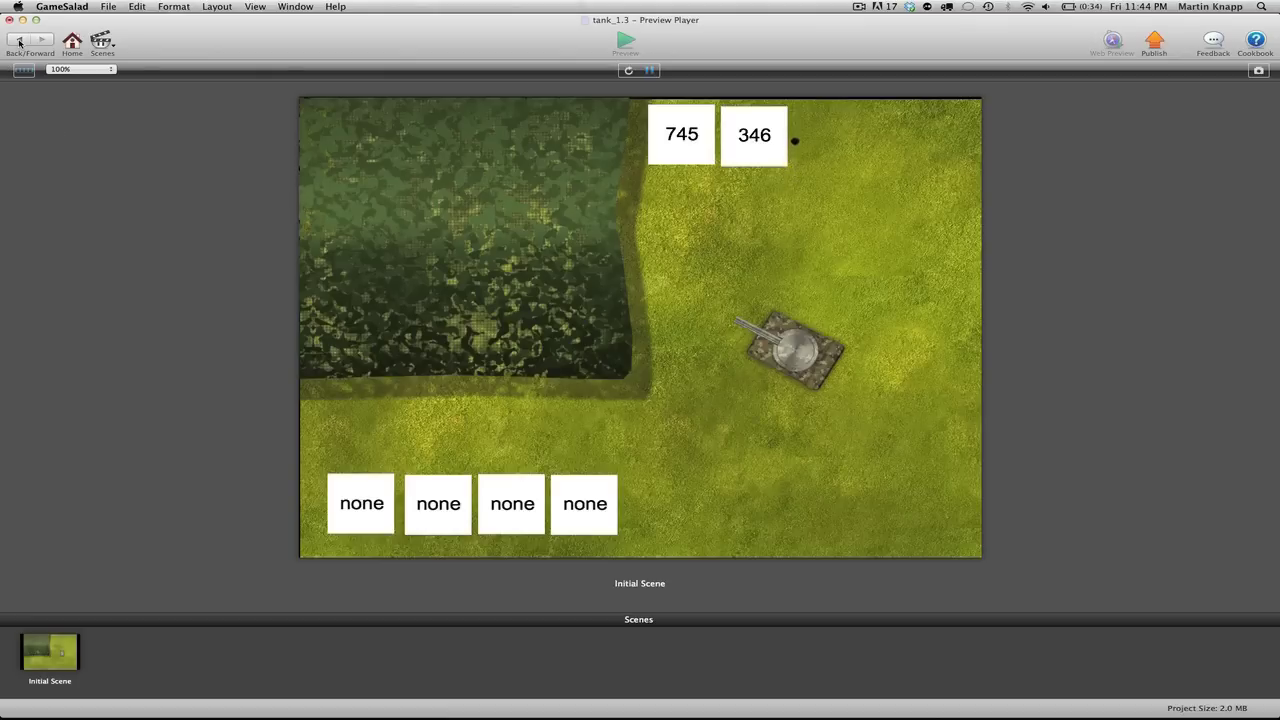
{"action": "left_click", "coordinate": [628, 70]}
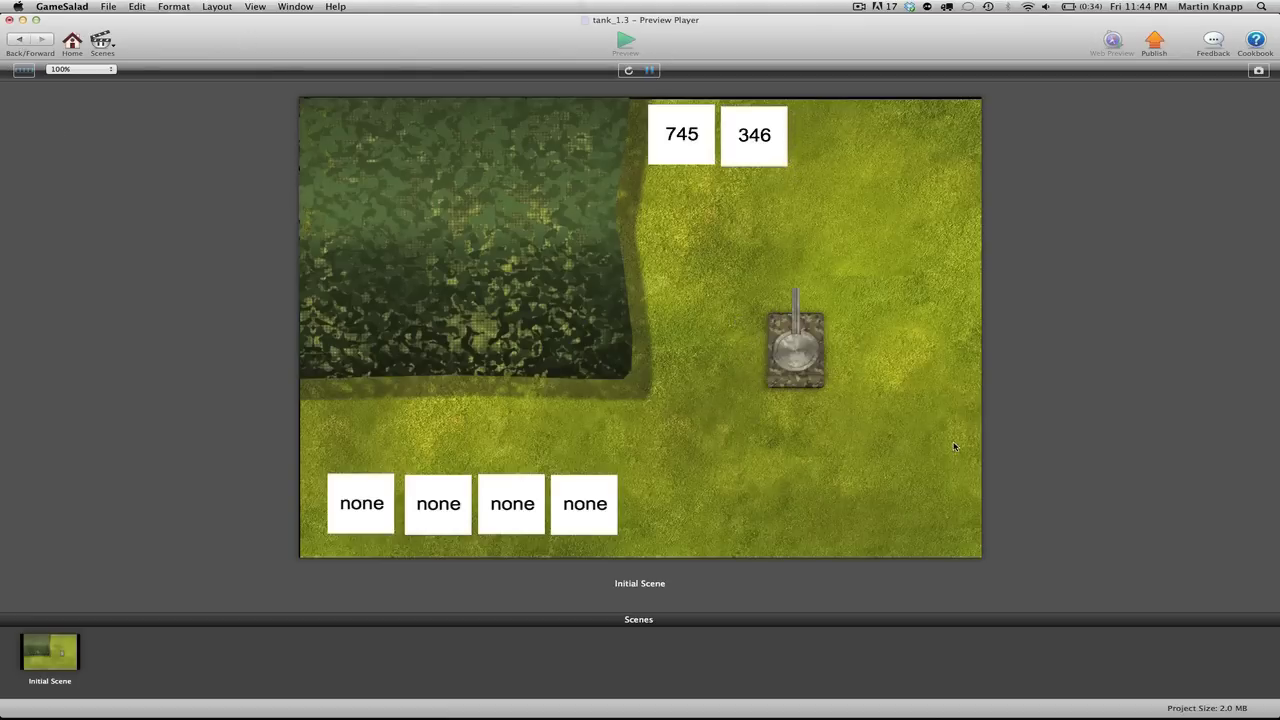
{"action": "key", "text": "Left"}
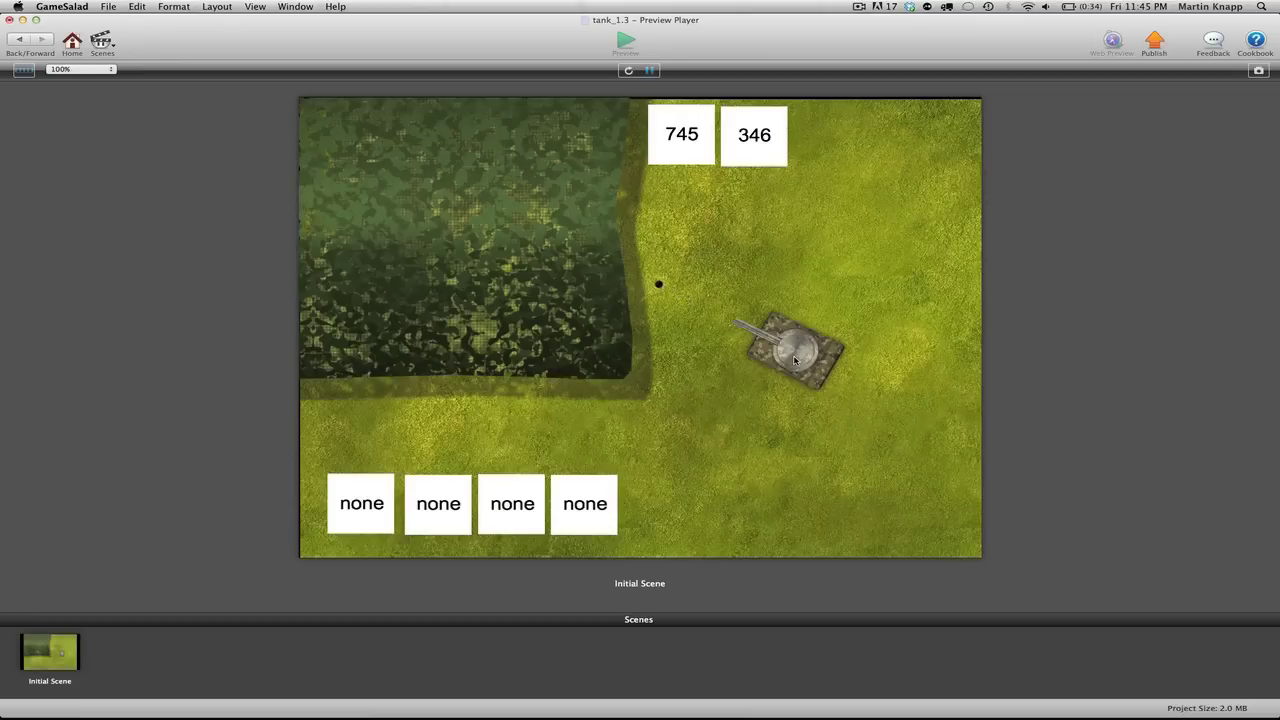
{"action": "left_click", "coordinate": [19, 40]}
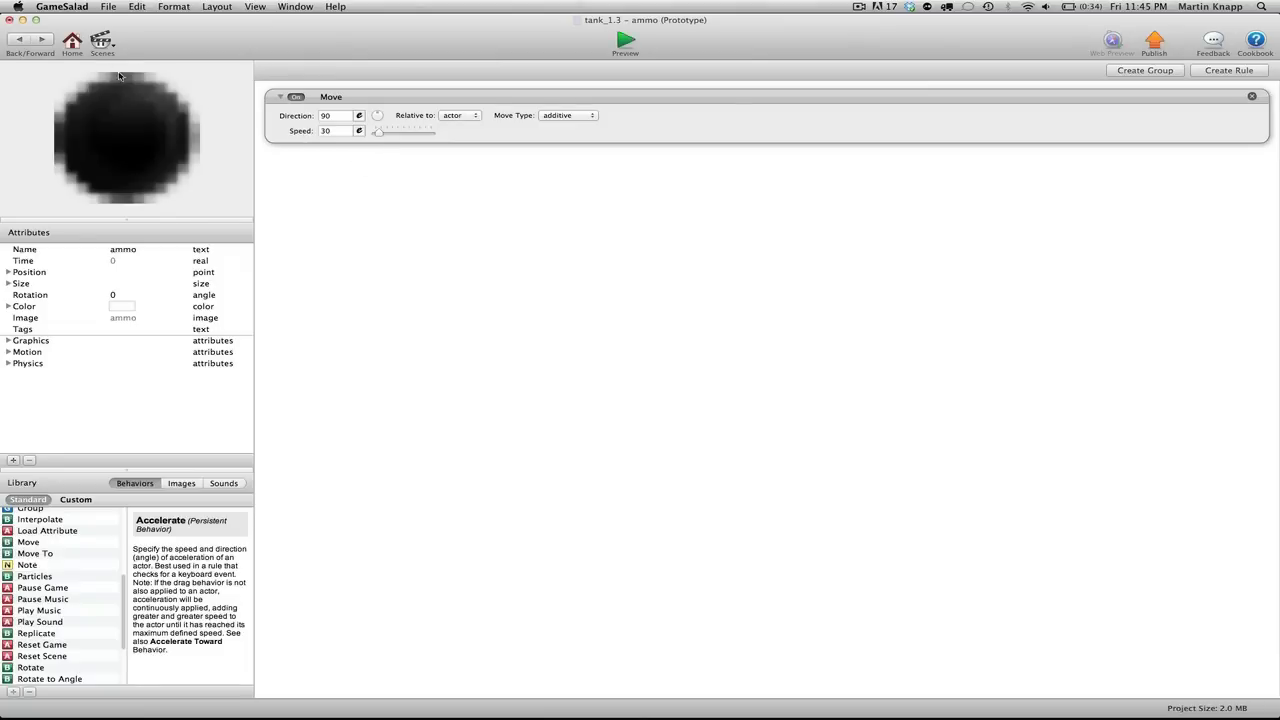
{"action": "left_click", "coordinate": [19, 44]}
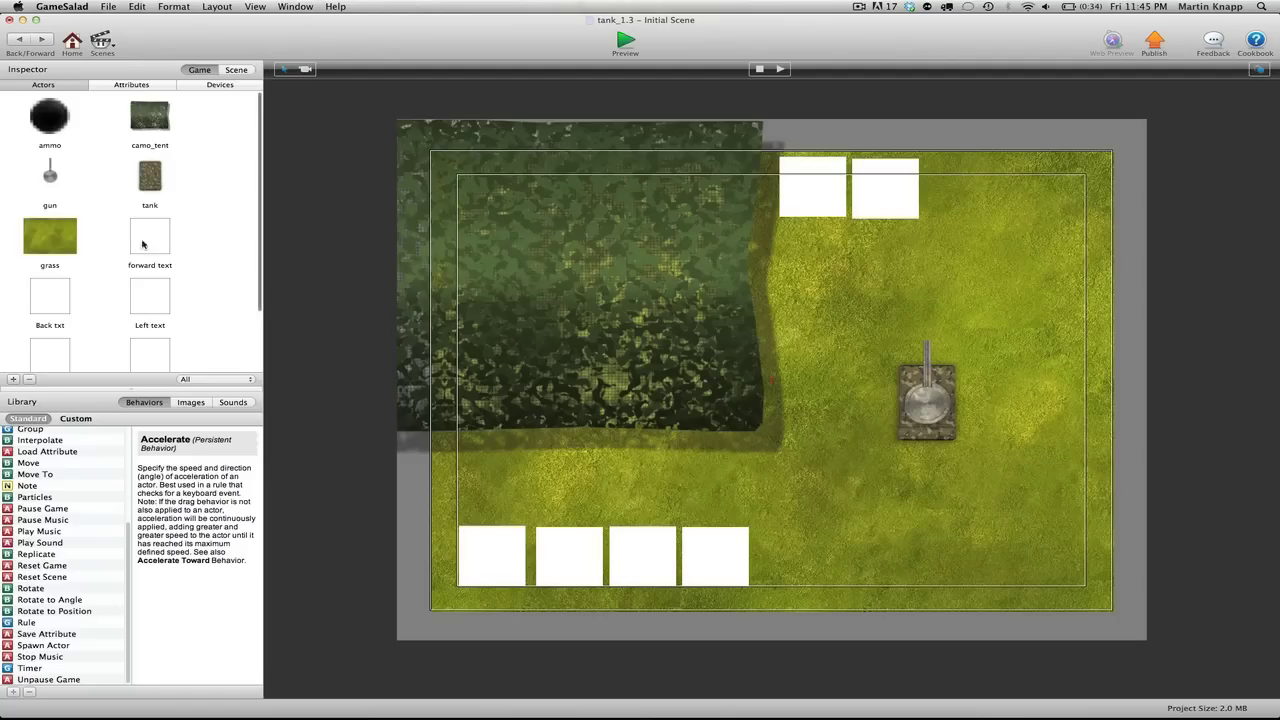
{"action": "double_click", "coordinate": [50, 178]}
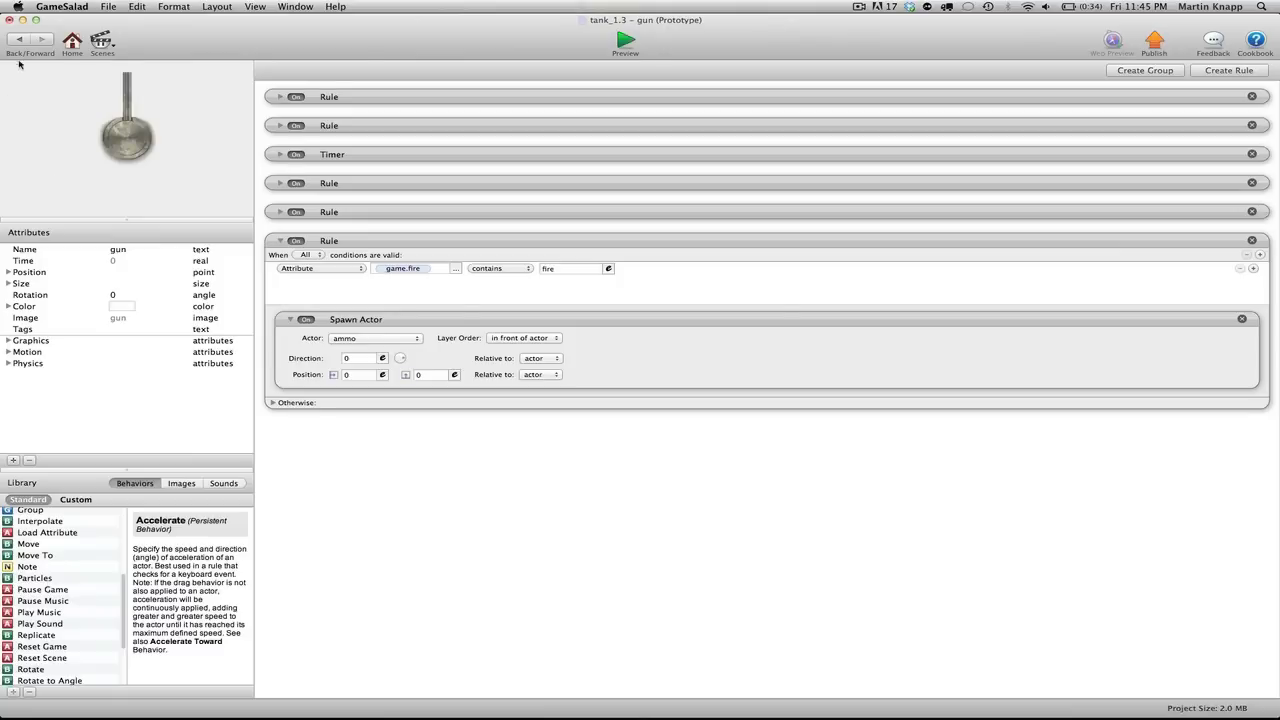
{"action": "left_click", "coordinate": [19, 40]}
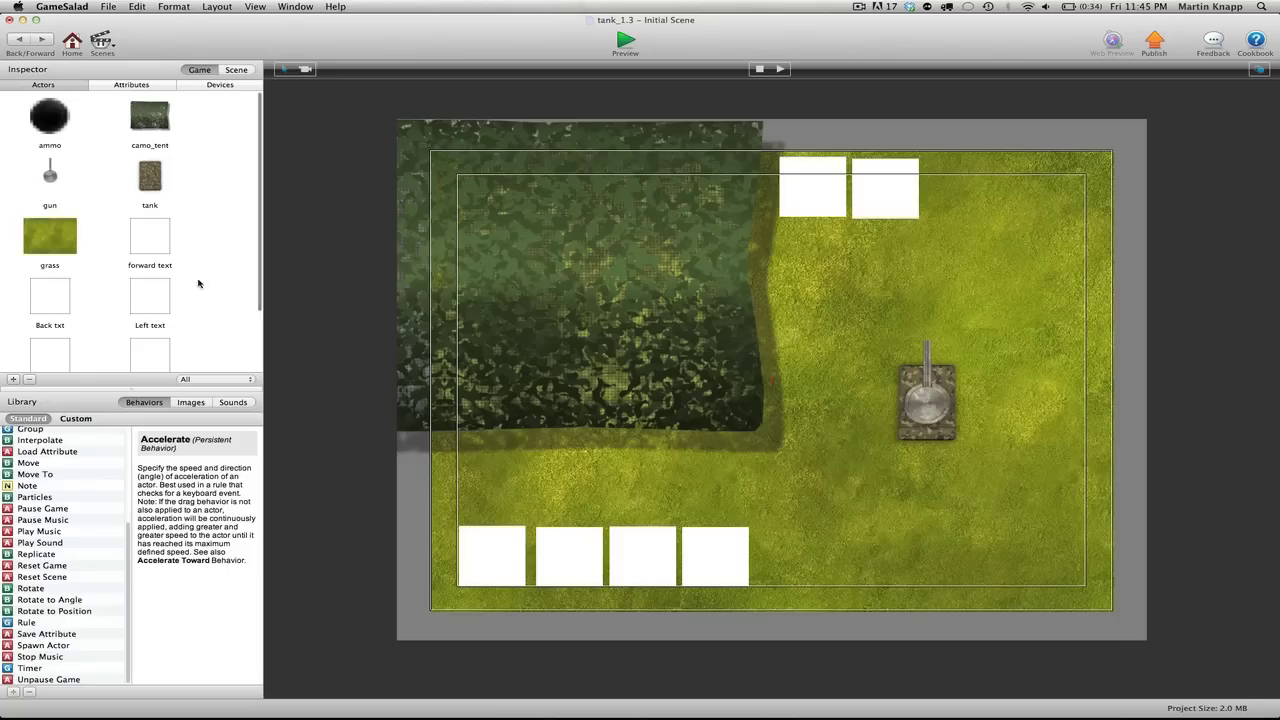
Copy the Change Attribute into the Fire rule's Otherwise branch, setting game.fire to none
{"action": "double_click", "coordinate": [66, 234]}
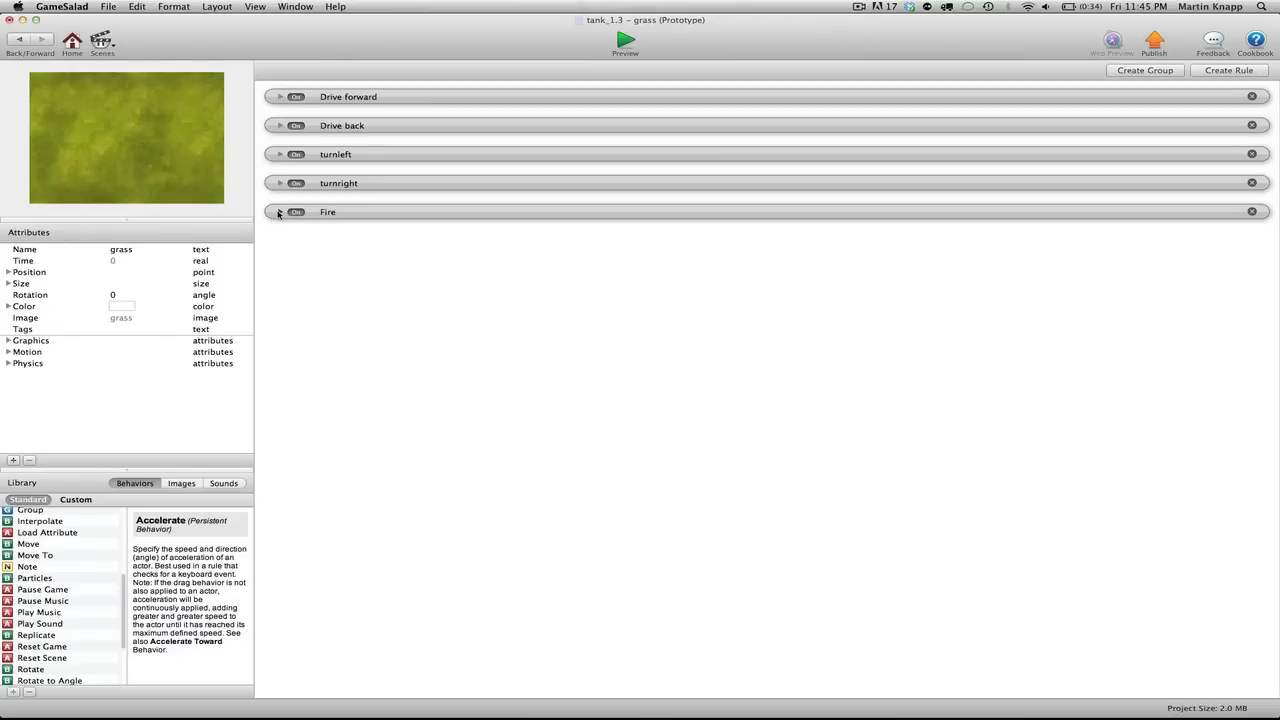
{"action": "left_click", "coordinate": [280, 212]}
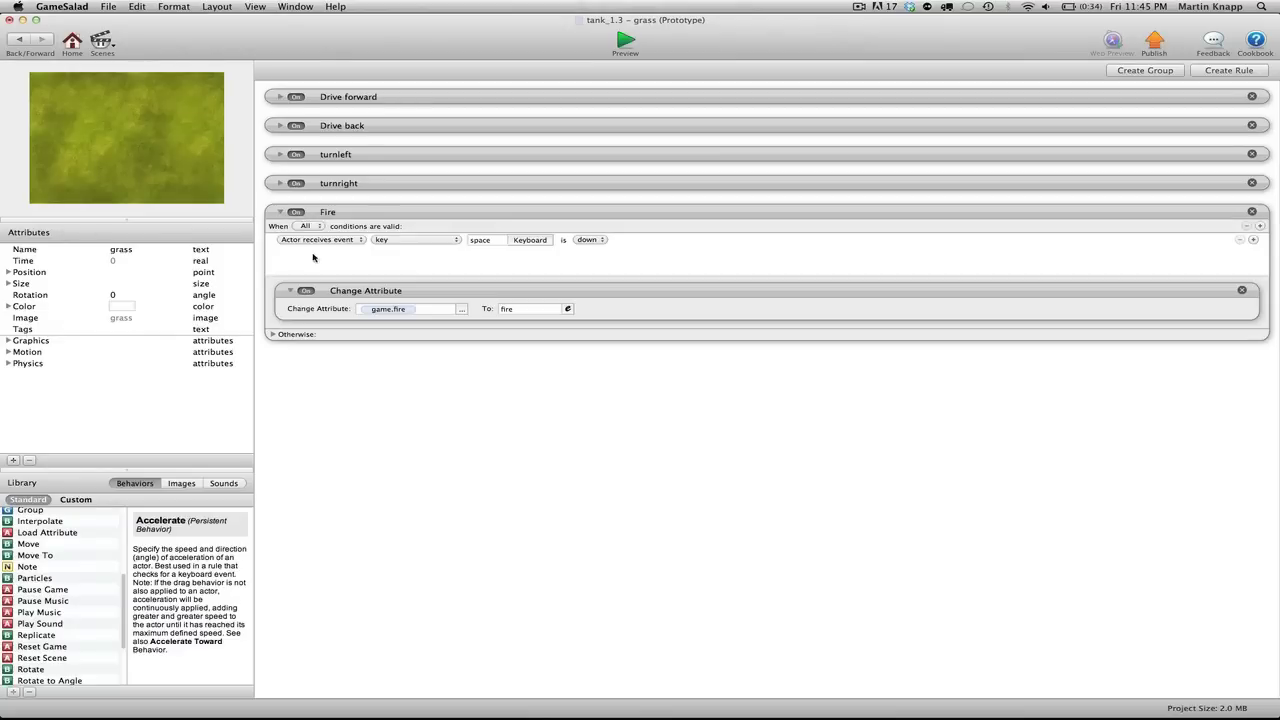
{"action": "left_click", "coordinate": [272, 335]}
{"action": "left_click_drag", "start_coordinate": [370, 292], "coordinate": [380, 377], "text": "alt"}
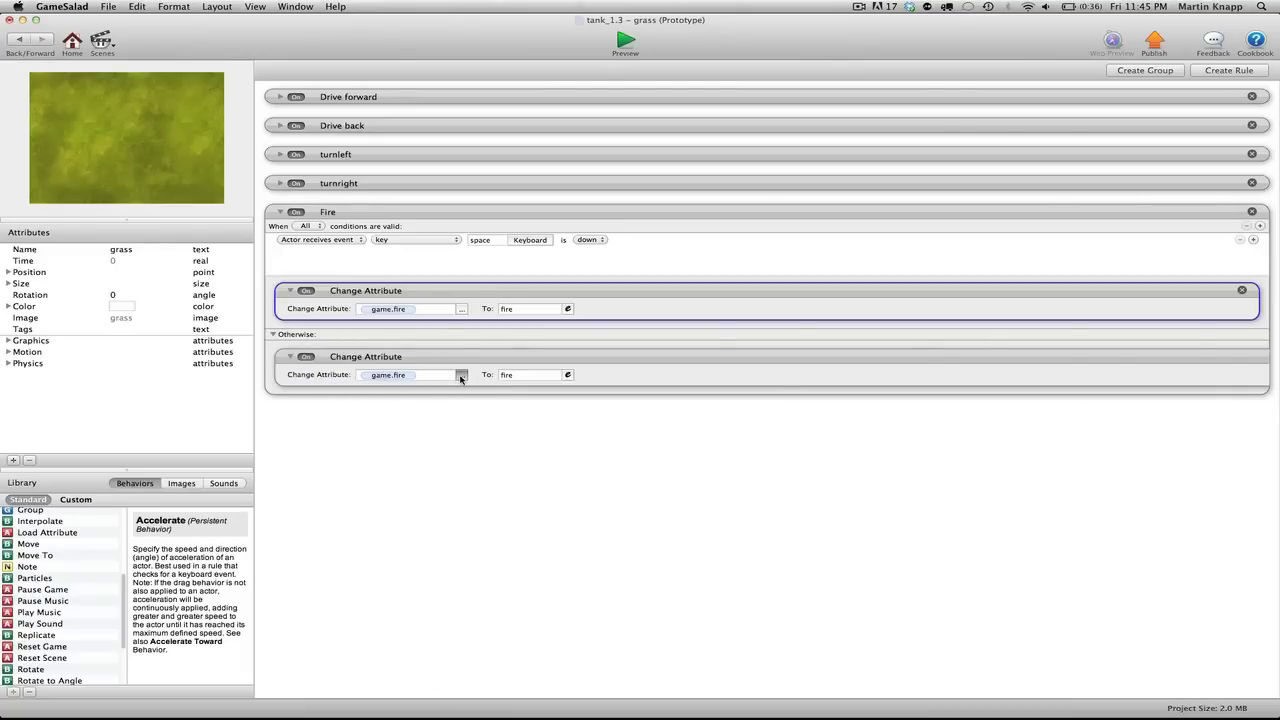
{"action": "left_click", "coordinate": [461, 375]}
{"action": "left_click", "coordinate": [470, 388]}
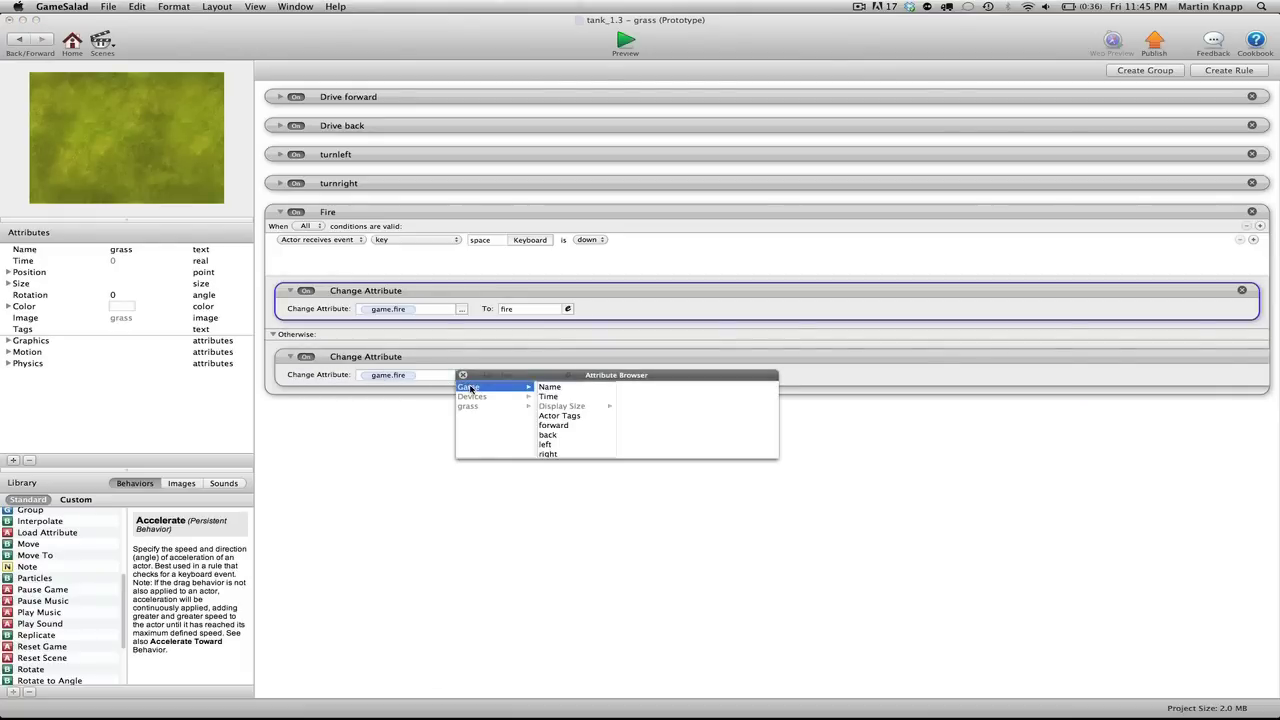
{"action": "scroll", "coordinate": [556, 442], "scroll_direction": "down", "scroll_amount": 3}
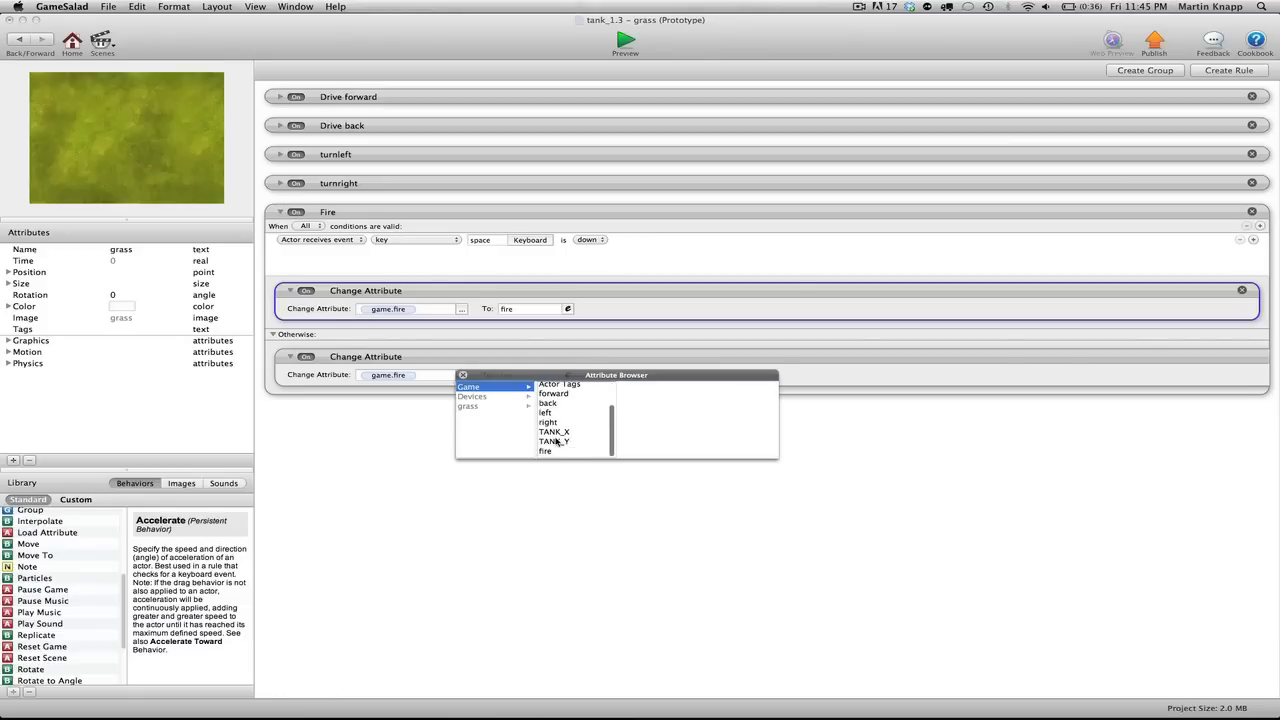
{"action": "left_click", "coordinate": [550, 453]}
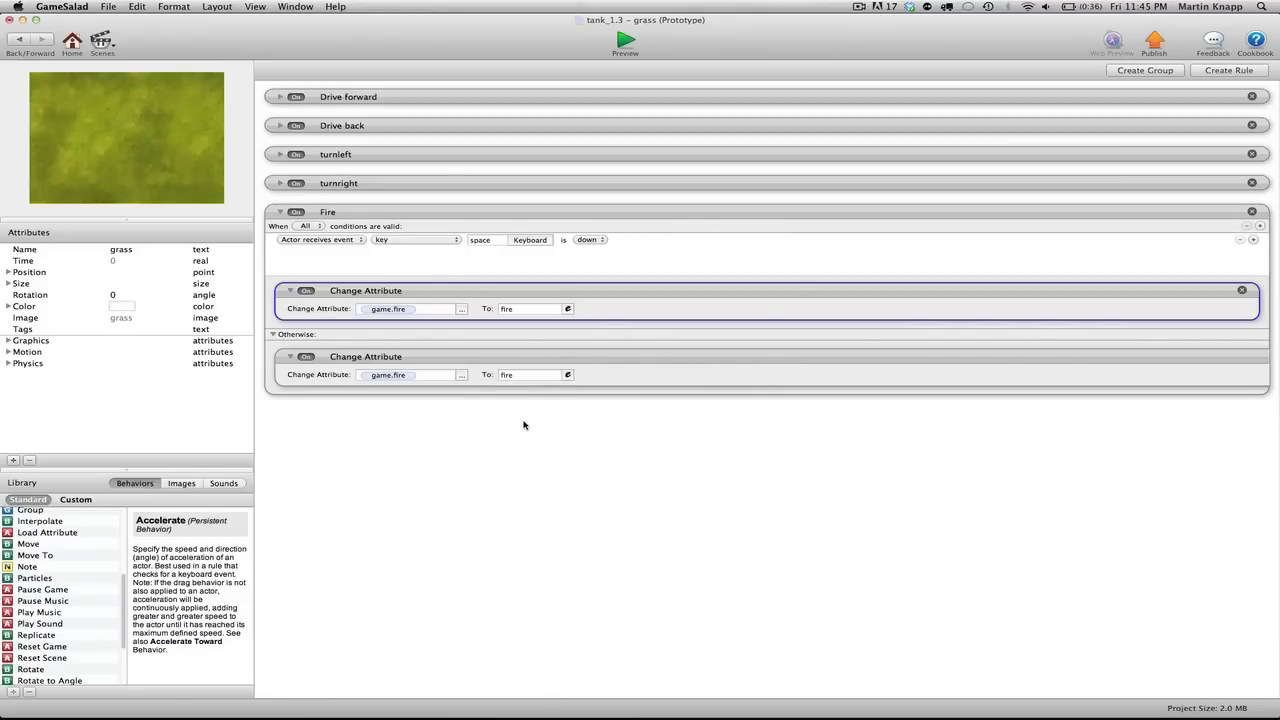
{"action": "left_click", "coordinate": [507, 375]}
{"action": "type", "text": "none"}
{"action": "left_click", "coordinate": [544, 440]}
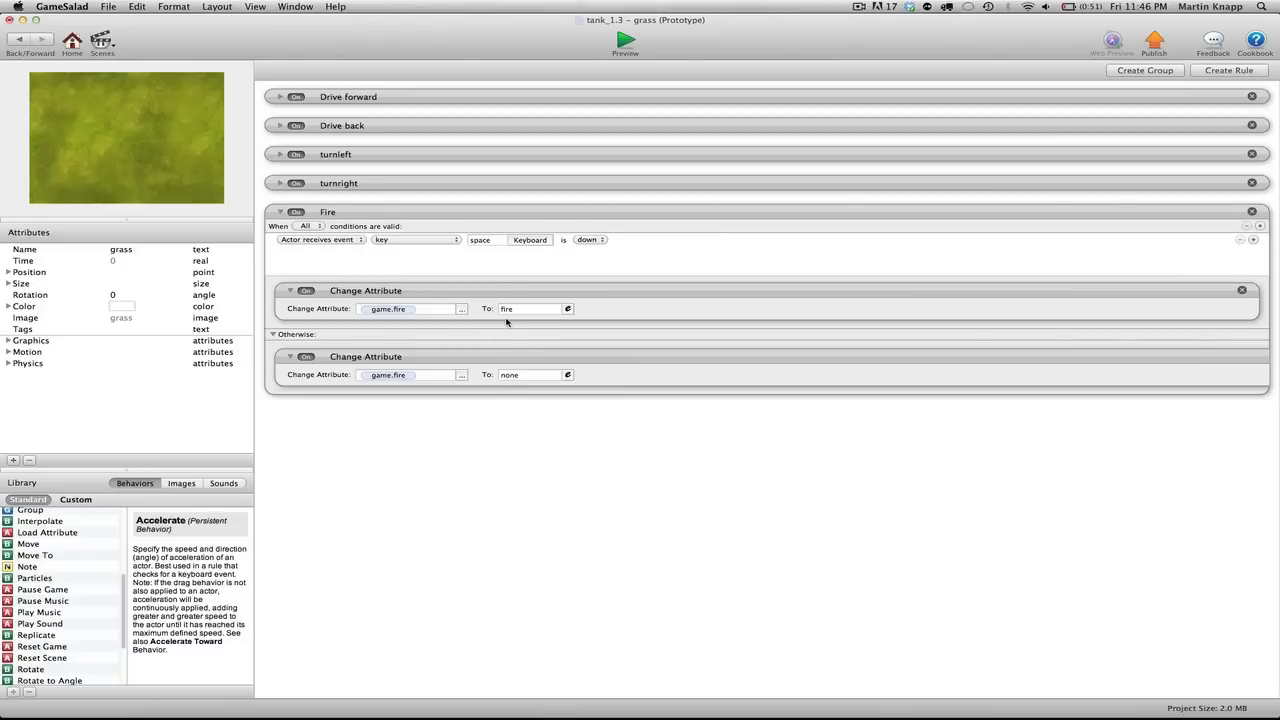
Preview the game to check continuous bullet firing, then go back to the Initial Scene
{"action": "left_click", "coordinate": [624, 42]}
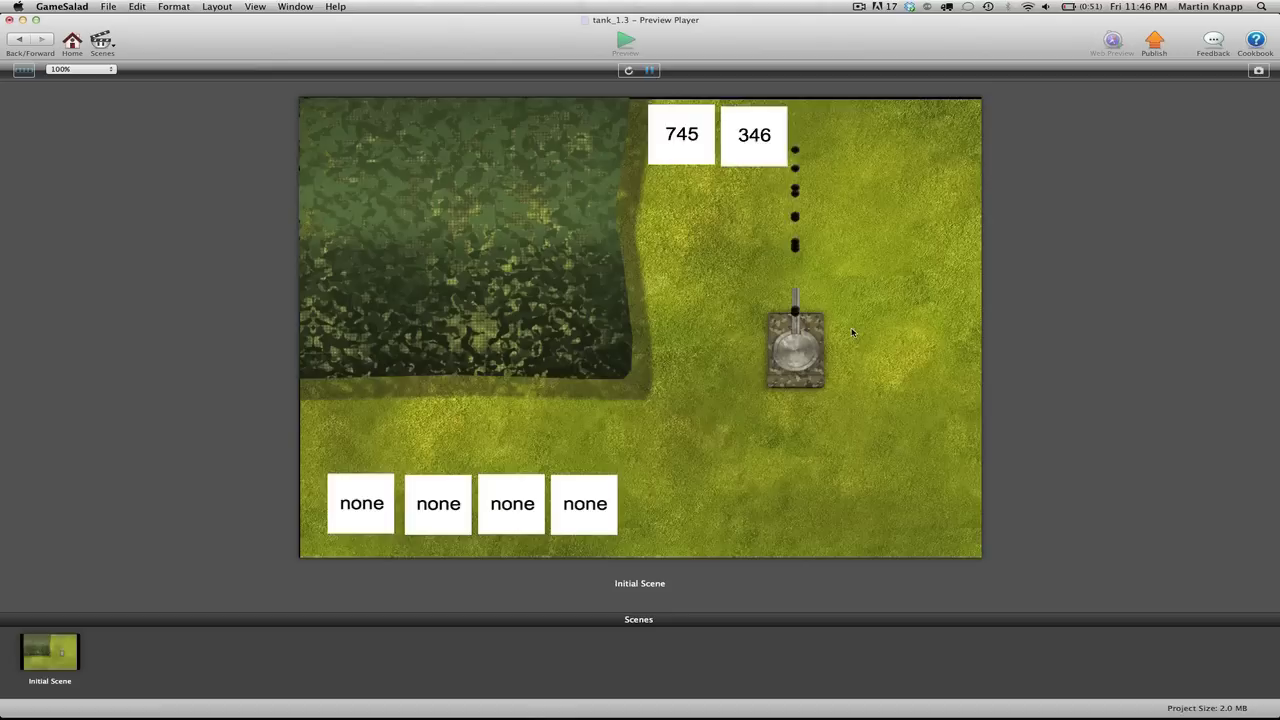
{"action": "left_click", "coordinate": [800, 345]}
{"action": "left_click", "coordinate": [800, 335]}
{"action": "left_click", "coordinate": [19, 38]}
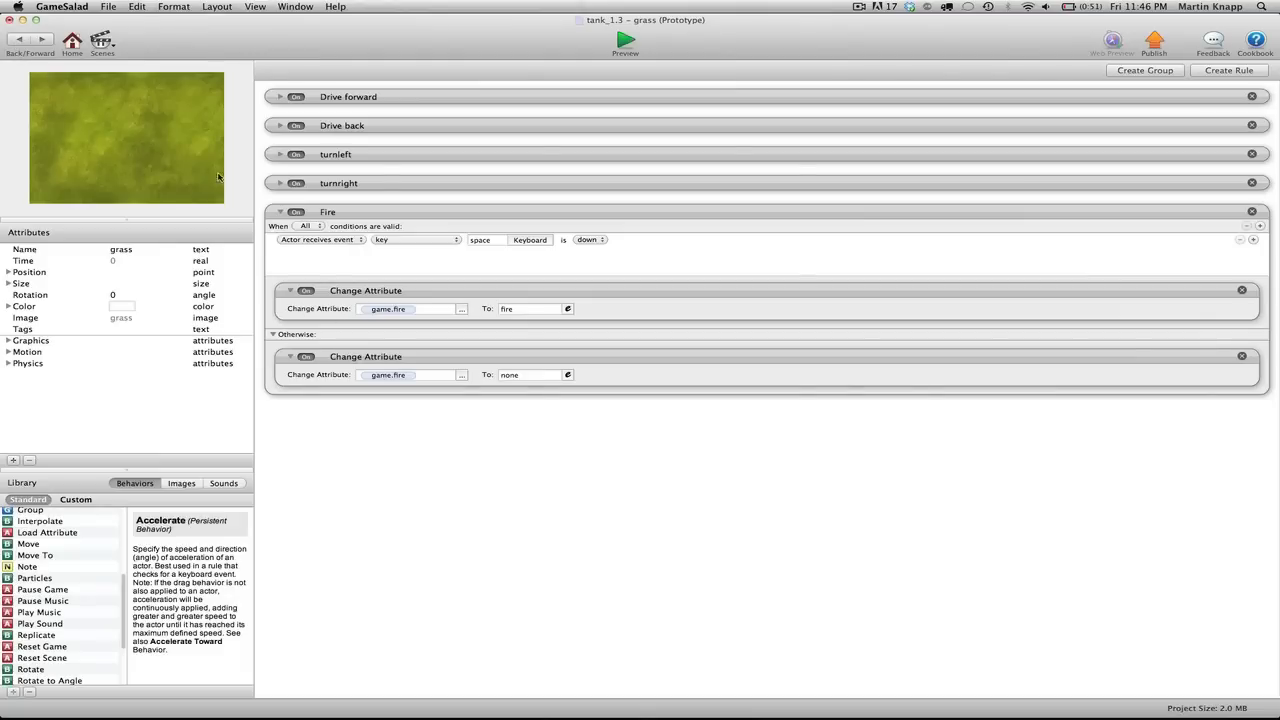
{"action": "left_click", "coordinate": [16, 40]}
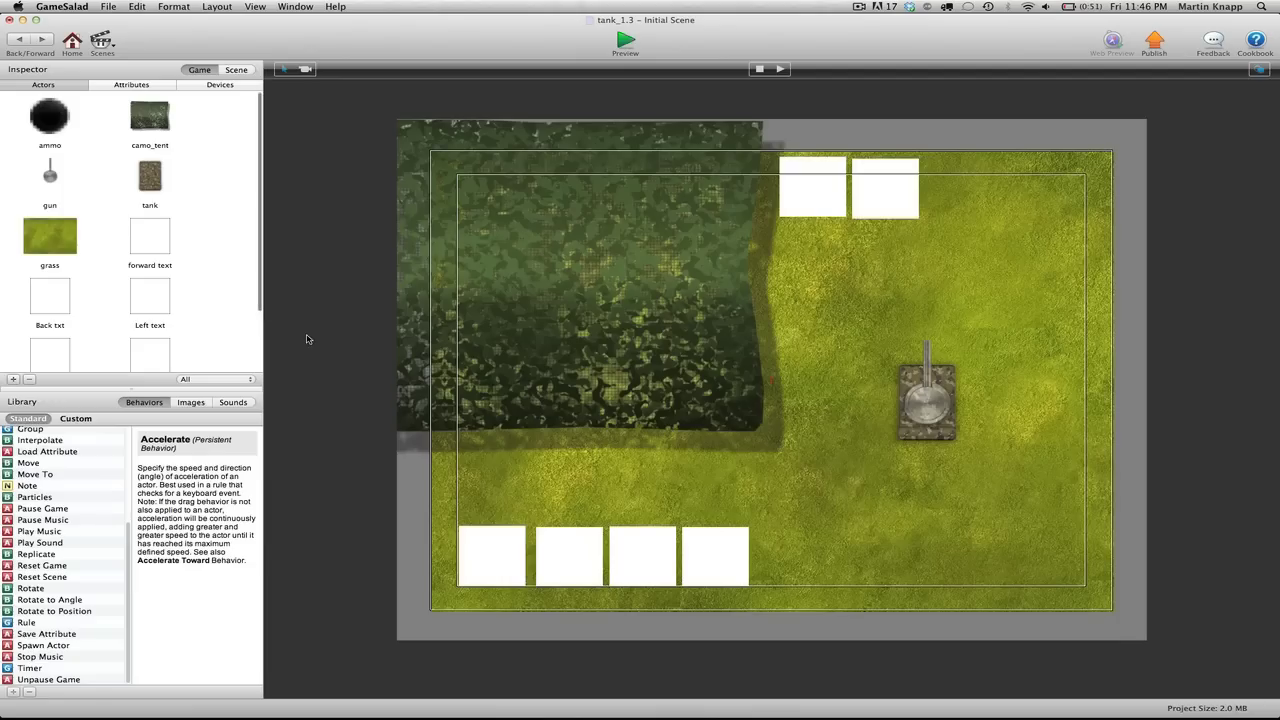
Set the gun's Spawn Actor position Y to 100 and preview the result
{"action": "double_click", "coordinate": [50, 177]}
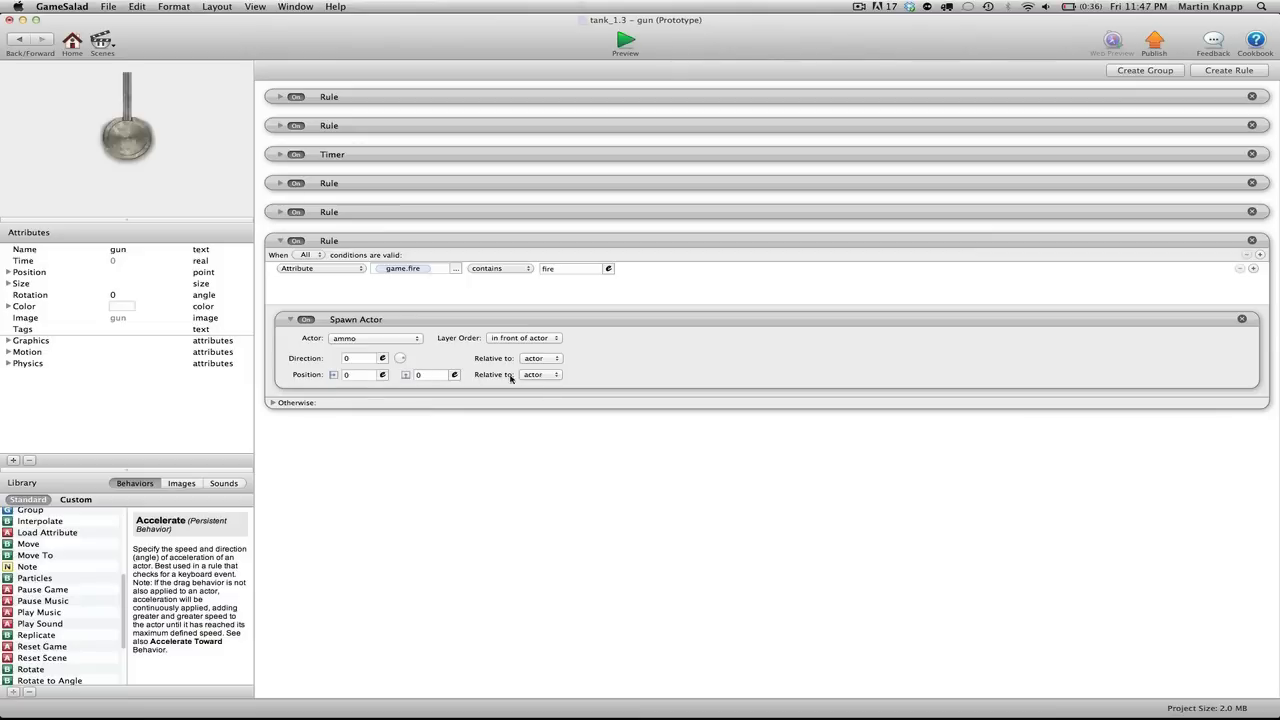
{"action": "left_click", "coordinate": [428, 374]}
{"action": "key", "text": "Return"}
{"action": "left_click", "coordinate": [625, 40]}
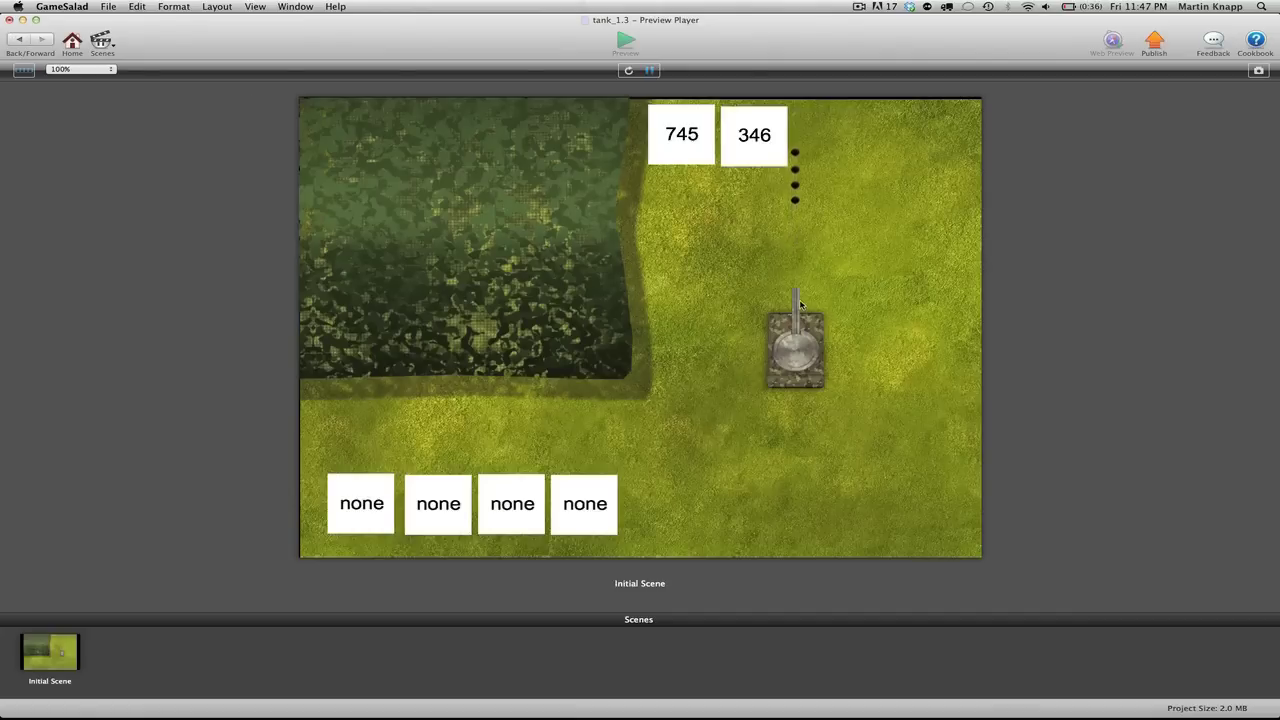
Change the spawn Y offset to 115, preview again, then stop the preview
{"action": "left_click", "coordinate": [24, 38]}
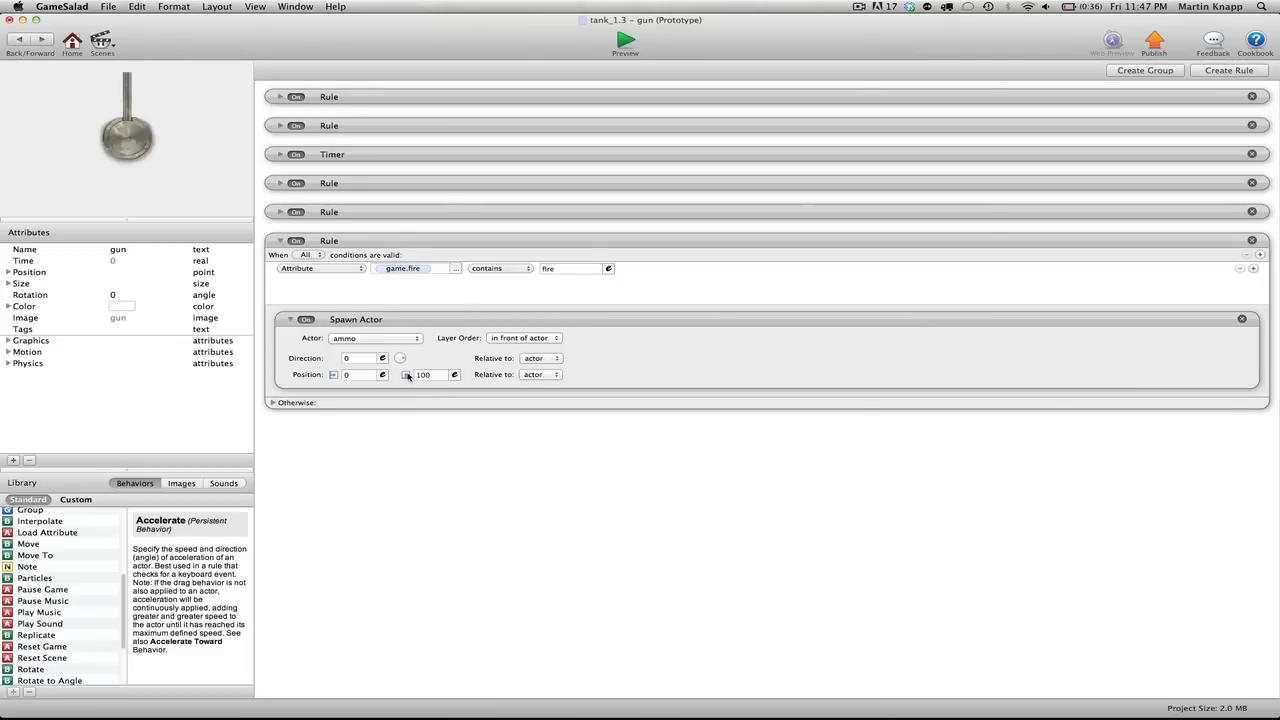
{"action": "left_click", "coordinate": [436, 374]}
{"action": "type", "text": "115"}
{"action": "left_click", "coordinate": [623, 42]}
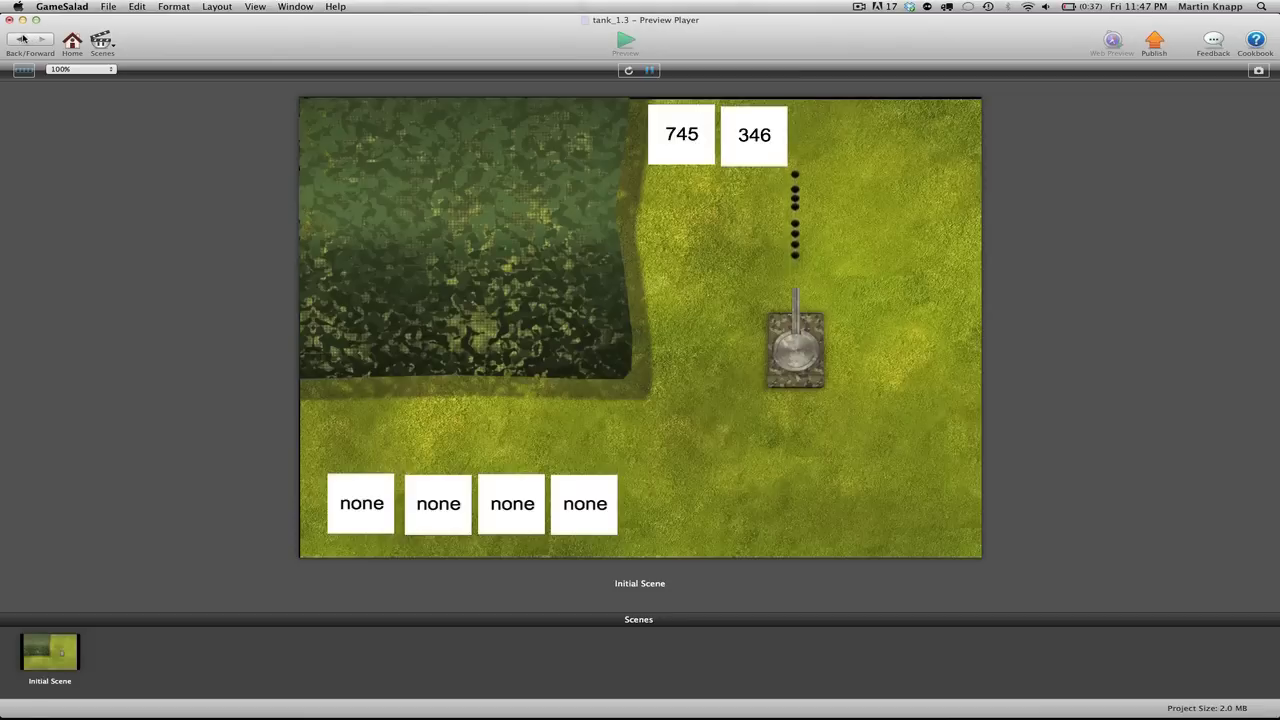
{"action": "key", "text": "super+shift+h"}
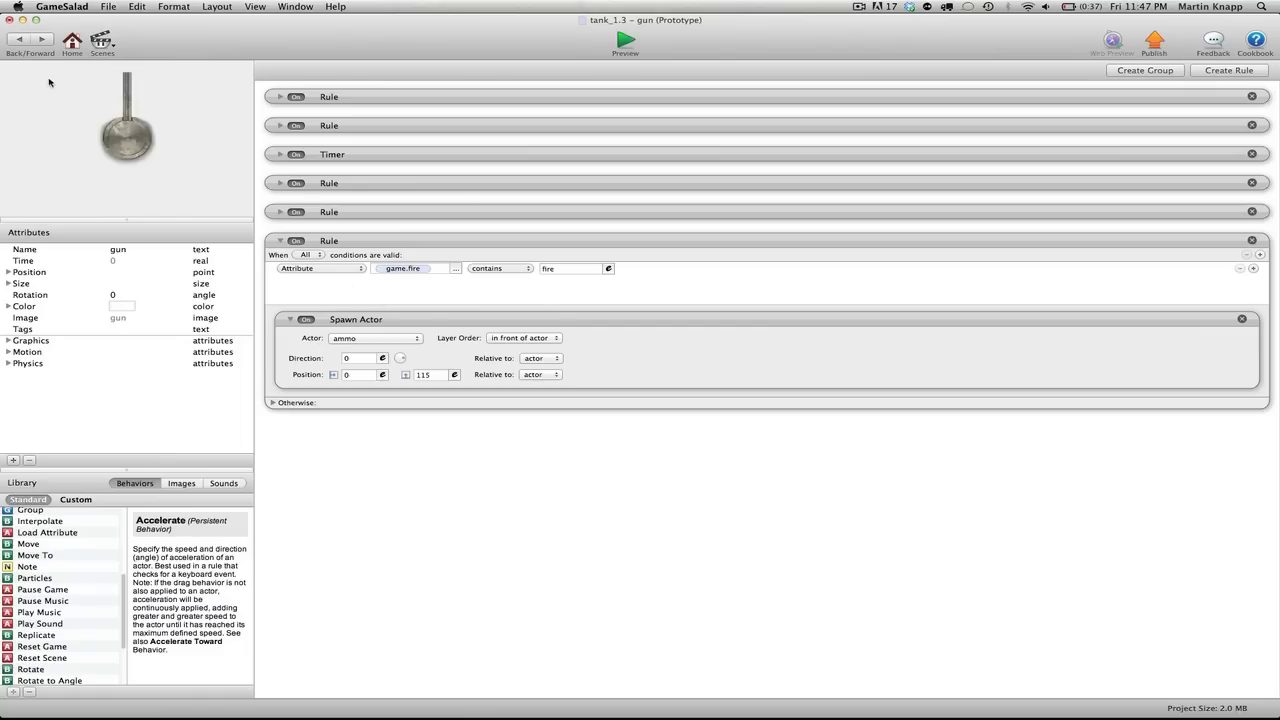
Change the ammo actor's Move behavior speed from 30 to 600
{"action": "left_click", "coordinate": [20, 38]}
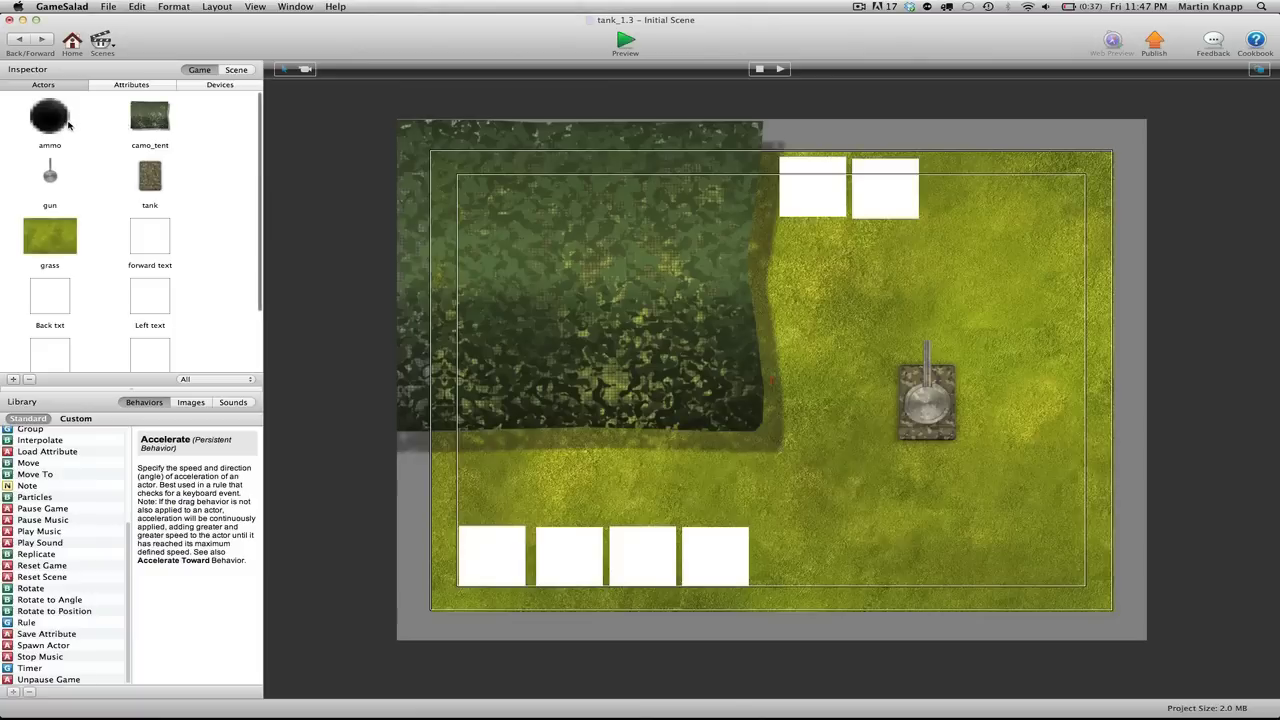
{"action": "double_click", "coordinate": [68, 124]}
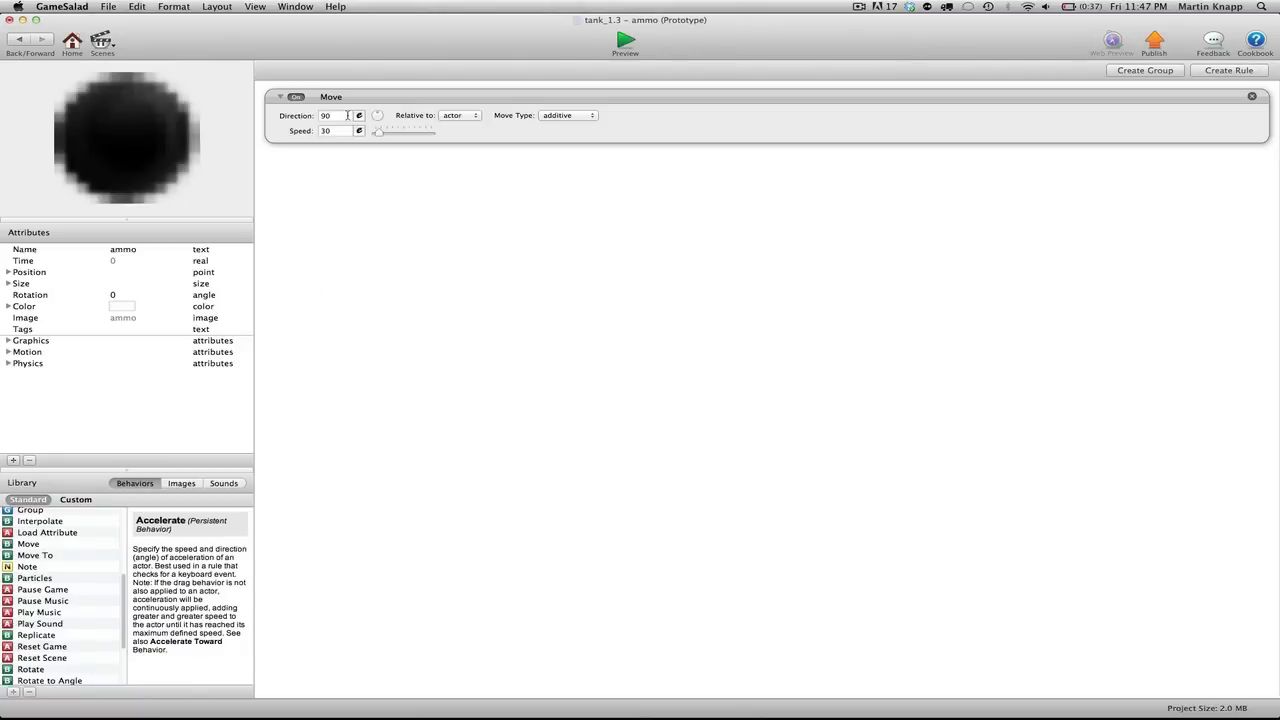
{"action": "left_click_drag", "start_coordinate": [338, 130], "coordinate": [315, 131]}
{"action": "type", "text": "600"}
{"action": "key", "text": "Return"}
Preview the game and drive the tank around, firing to test the faster bullets
{"action": "left_click", "coordinate": [625, 42]}
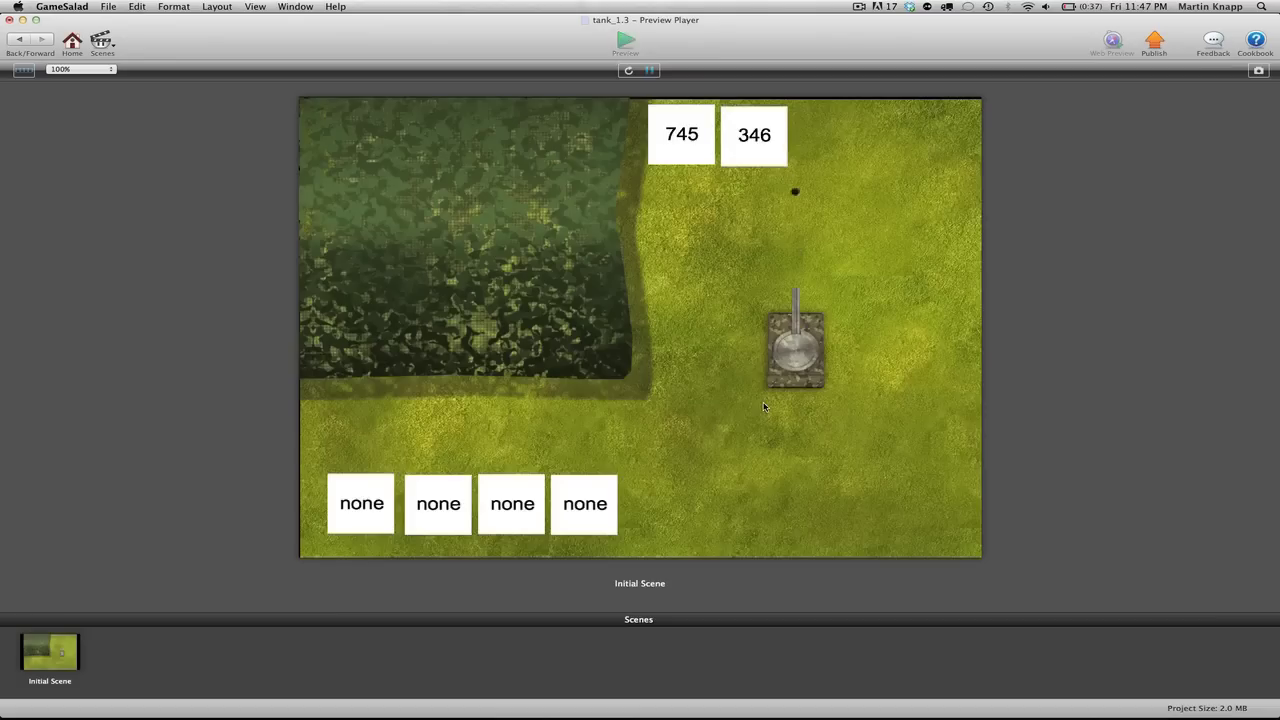
{"action": "key", "text": "Left"}
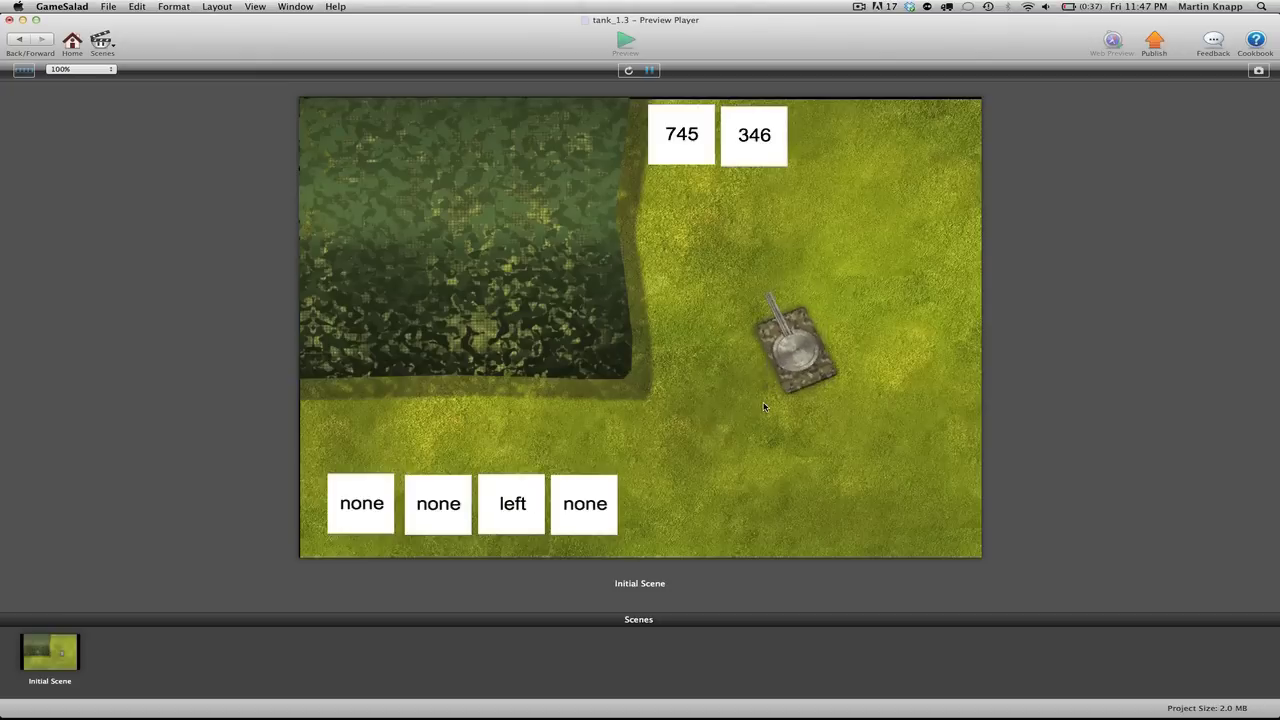
{"action": "key", "text": "Left"}
{"action": "key", "text": "Right"}
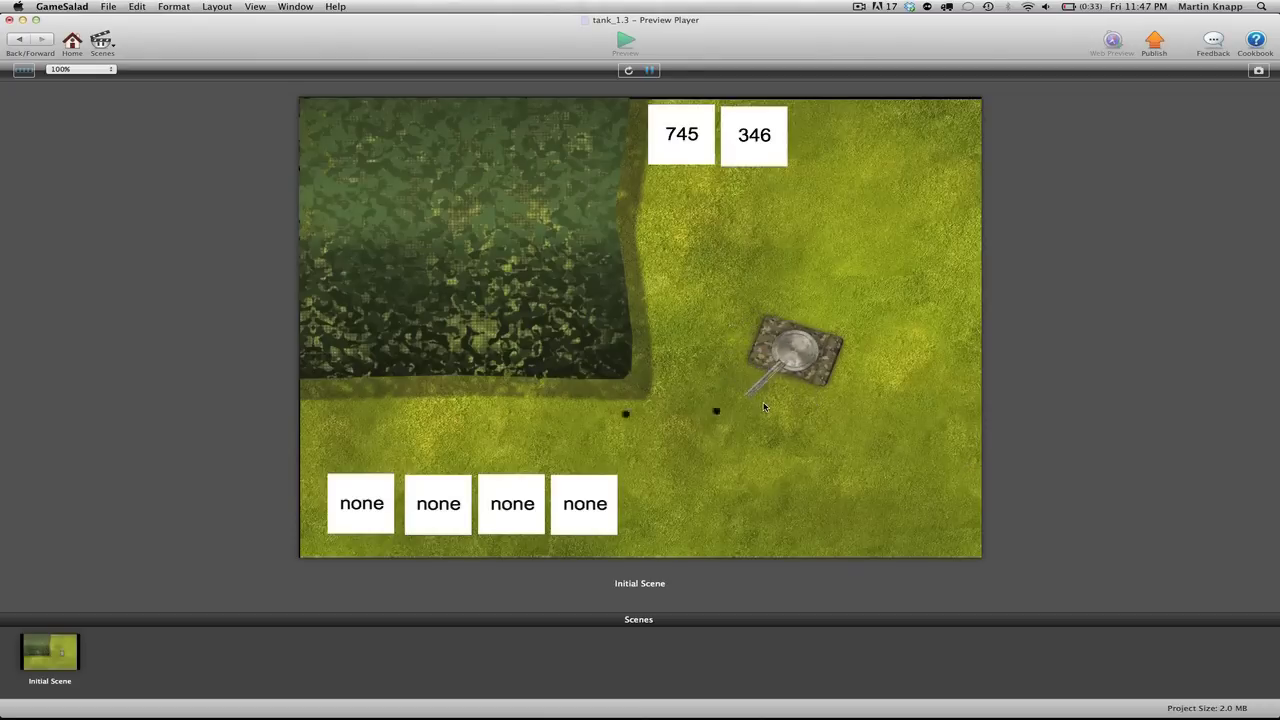
{"action": "key", "text": "Up"}
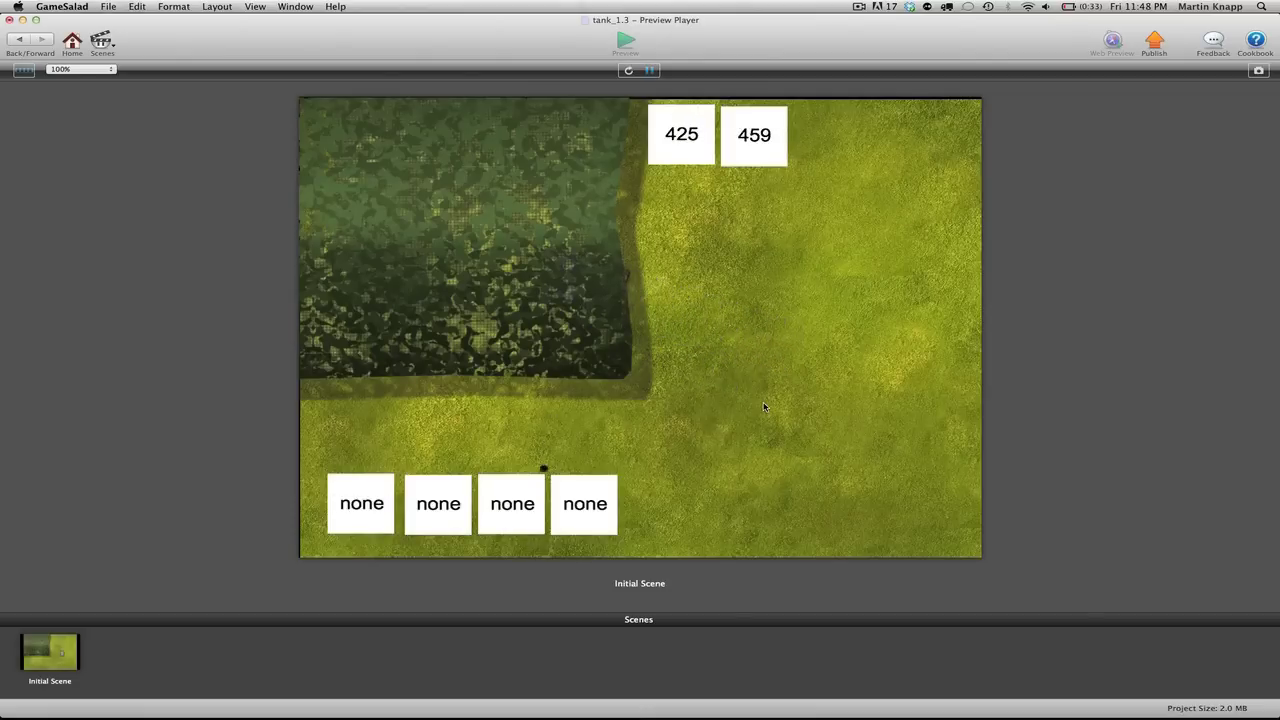
{"action": "key", "text": "Down"}
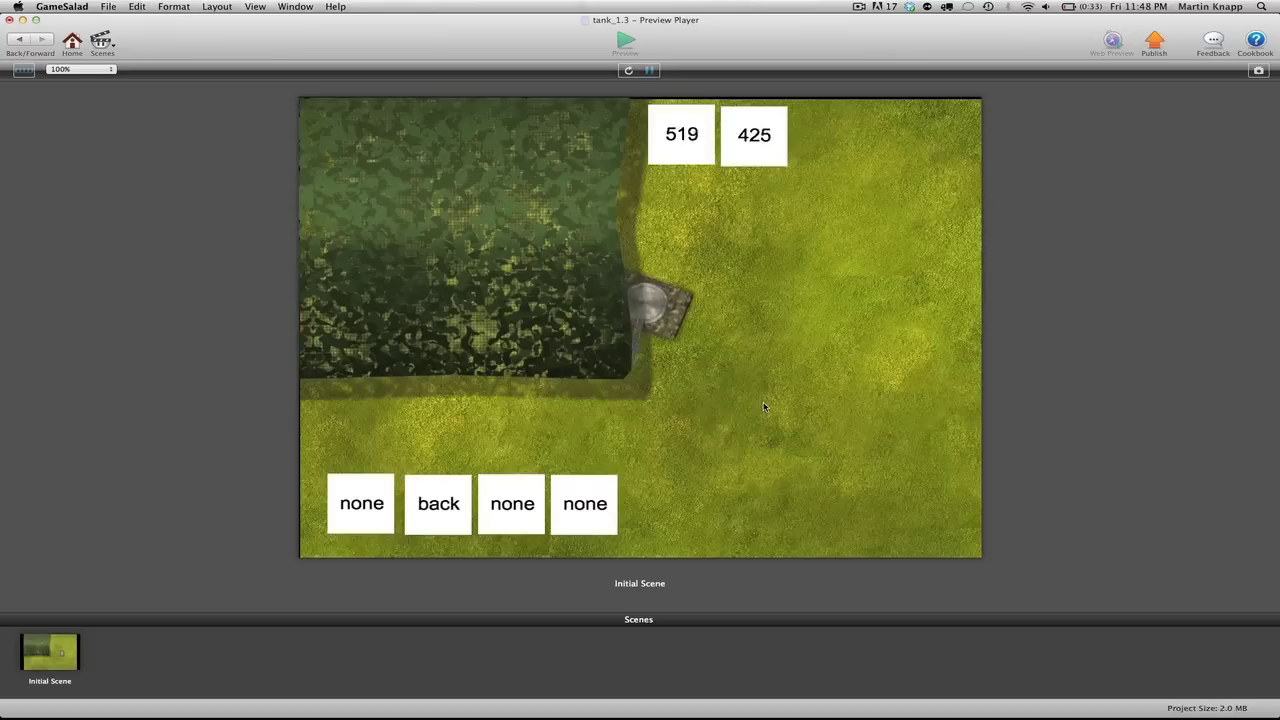
{"action": "key", "text": "Right"}
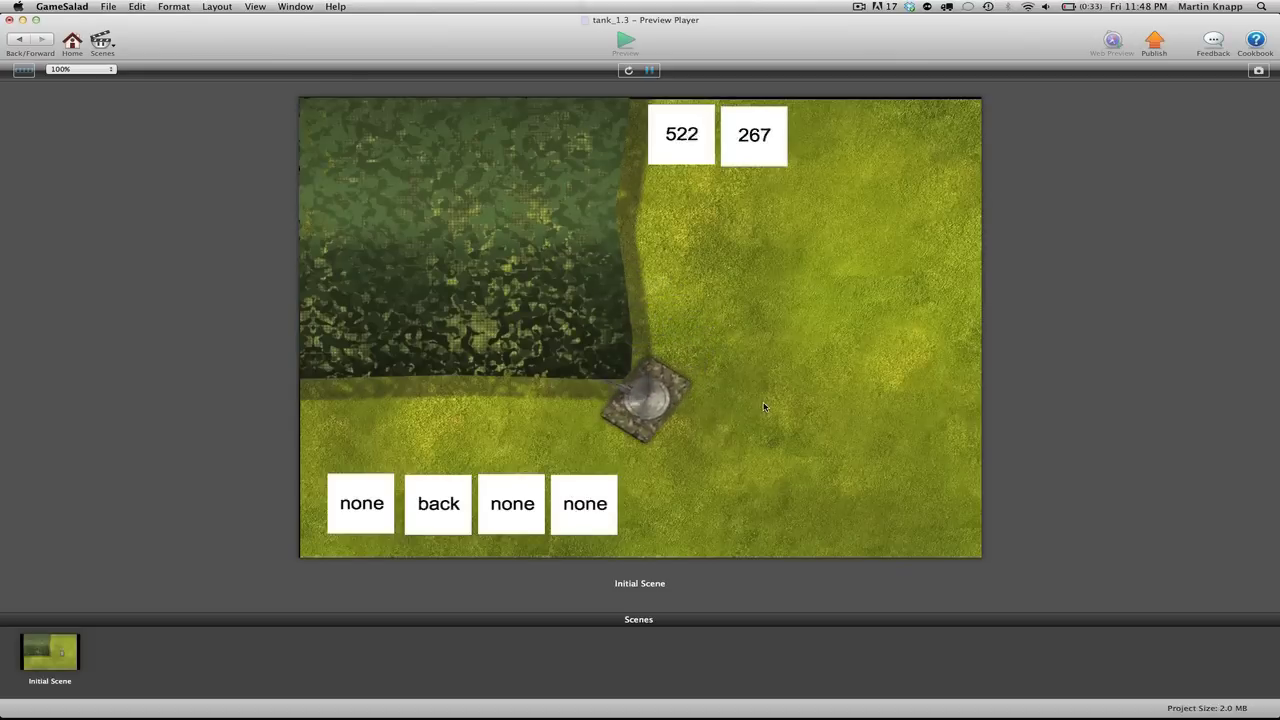
{"action": "key", "text": "Up"}
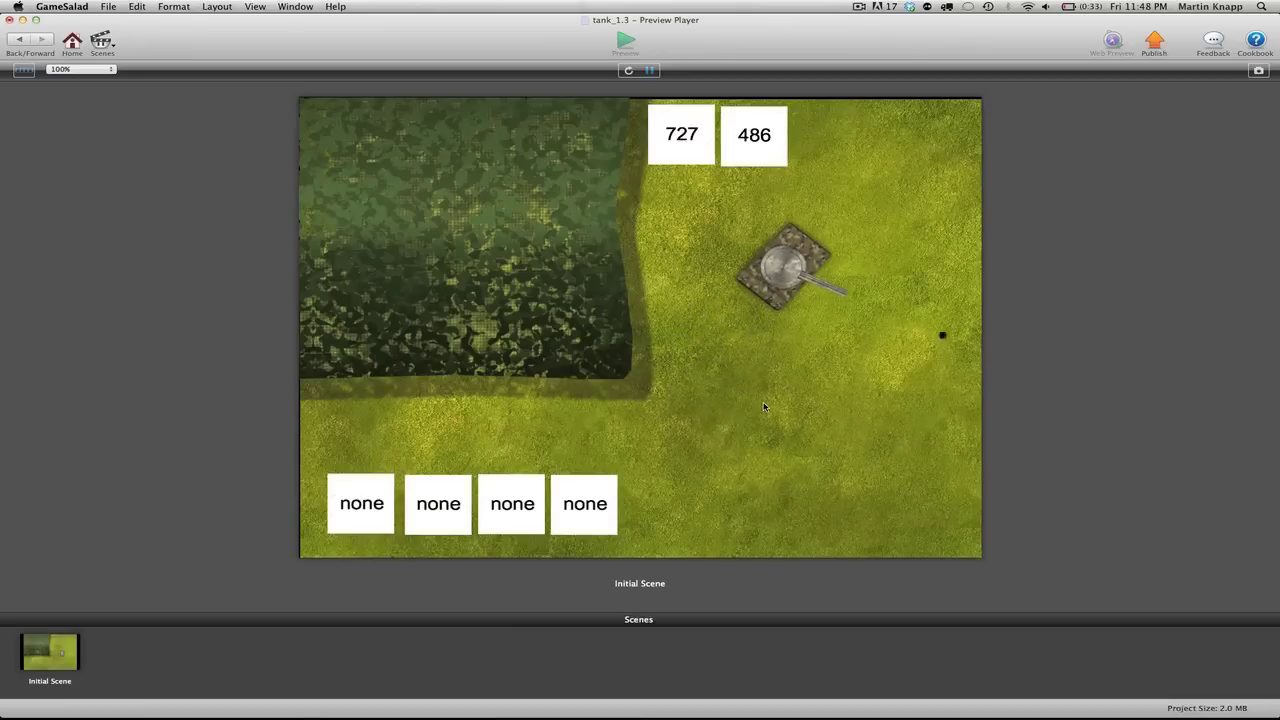
{"action": "left_click", "coordinate": [17, 40]}
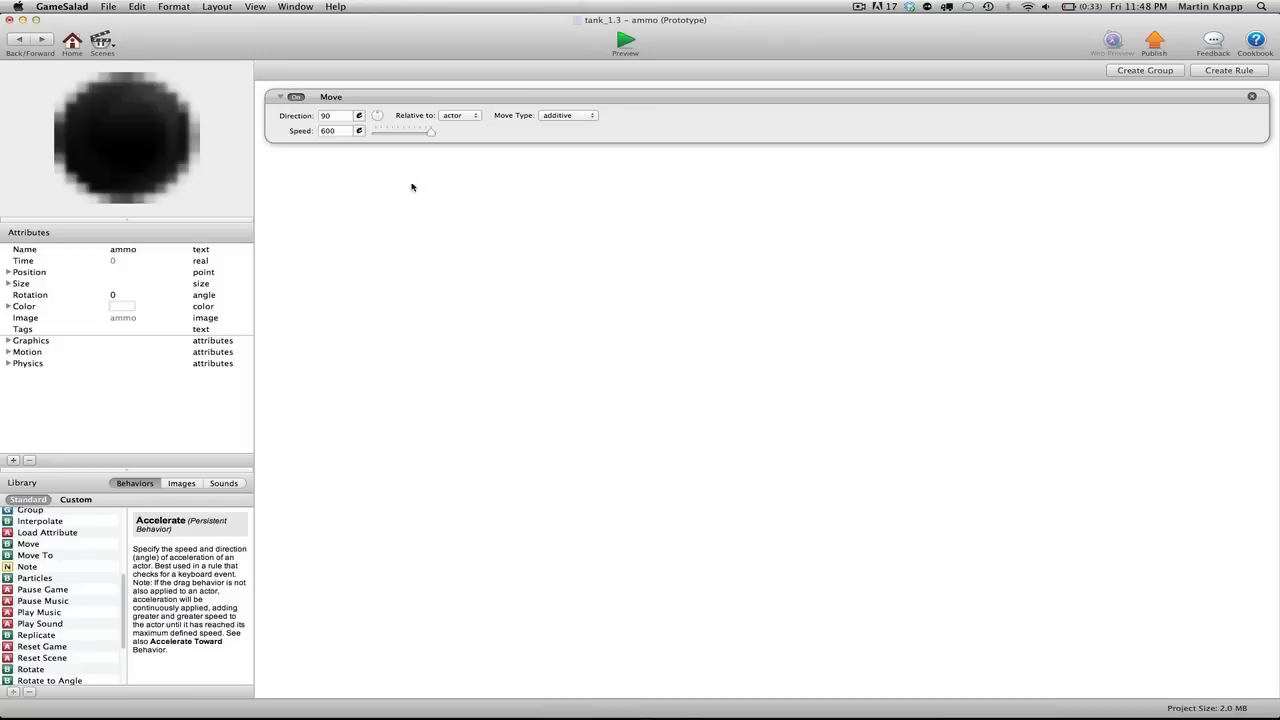
Delete the white helper text boxes from the stage
{"action": "left_click", "coordinate": [17, 40]}
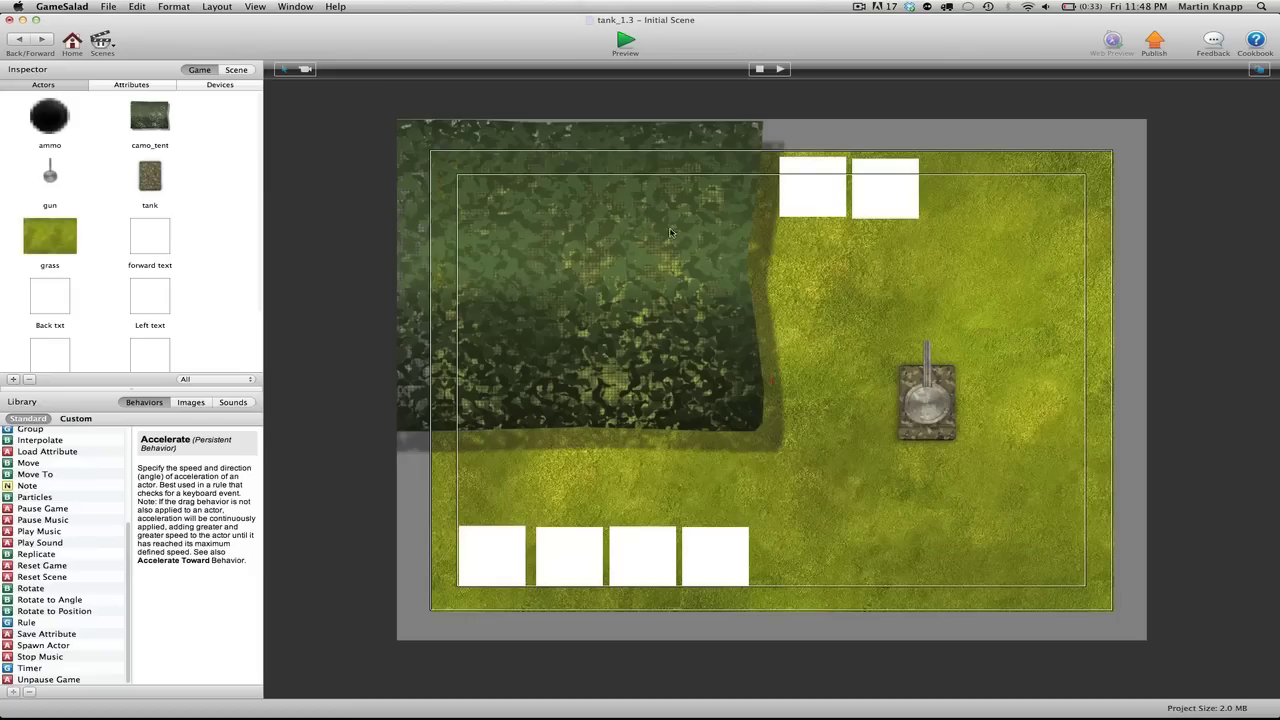
{"action": "left_click", "coordinate": [881, 227]}
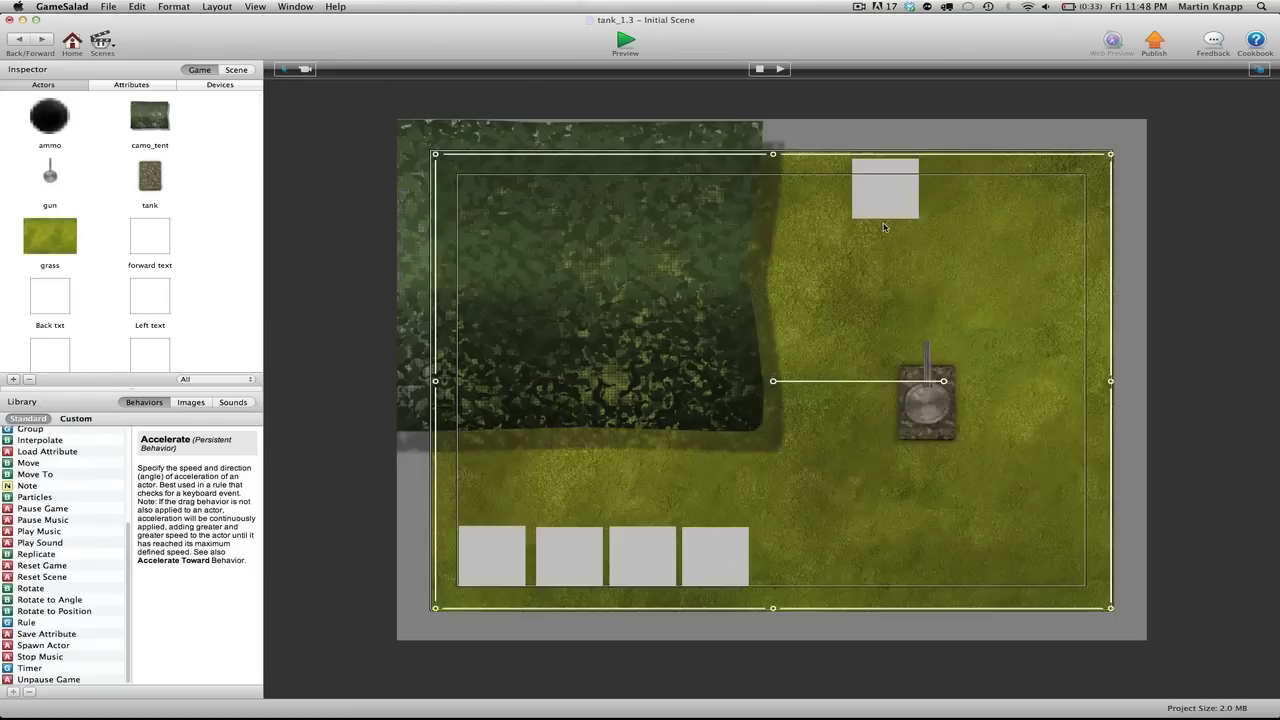
{"action": "left_click", "coordinate": [978, 134]}
{"action": "left_click", "coordinate": [880, 190]}
{"action": "key", "text": "Delete"}
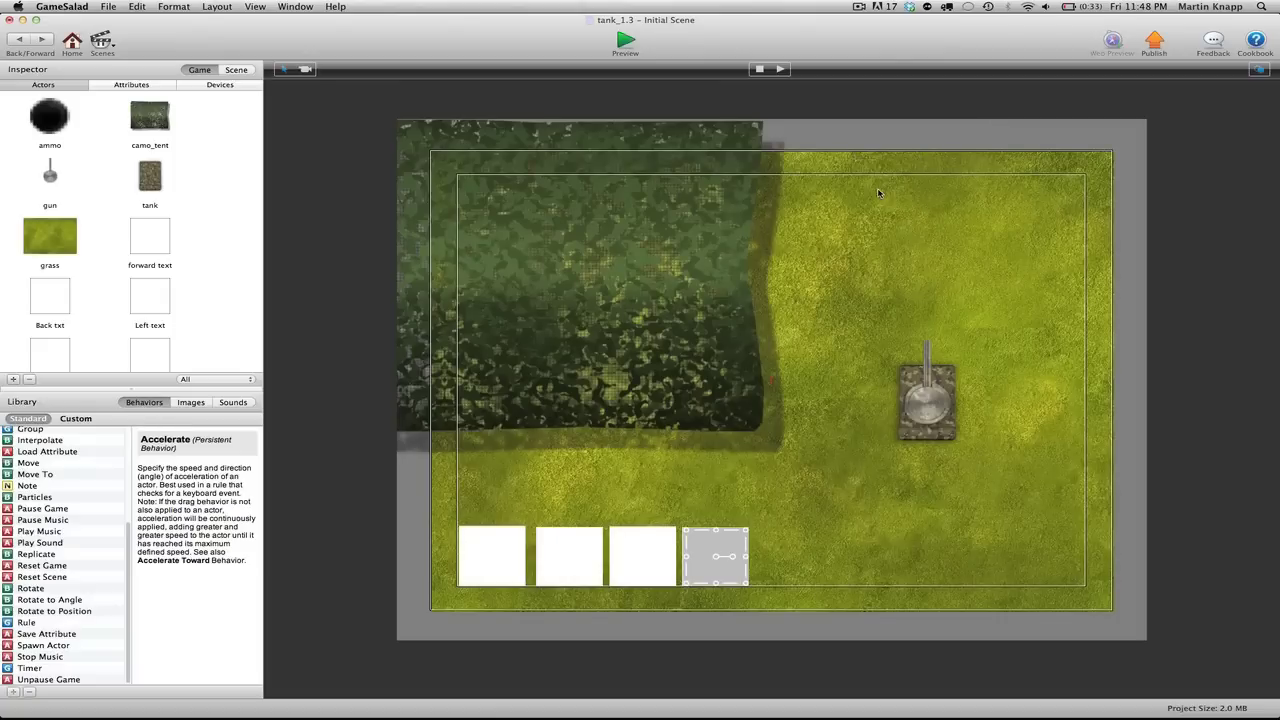
{"action": "key", "text": "Delete"}
{"action": "key", "text": "Delete"}
{"action": "key", "text": "Delete"}
{"action": "key", "text": "Delete"}
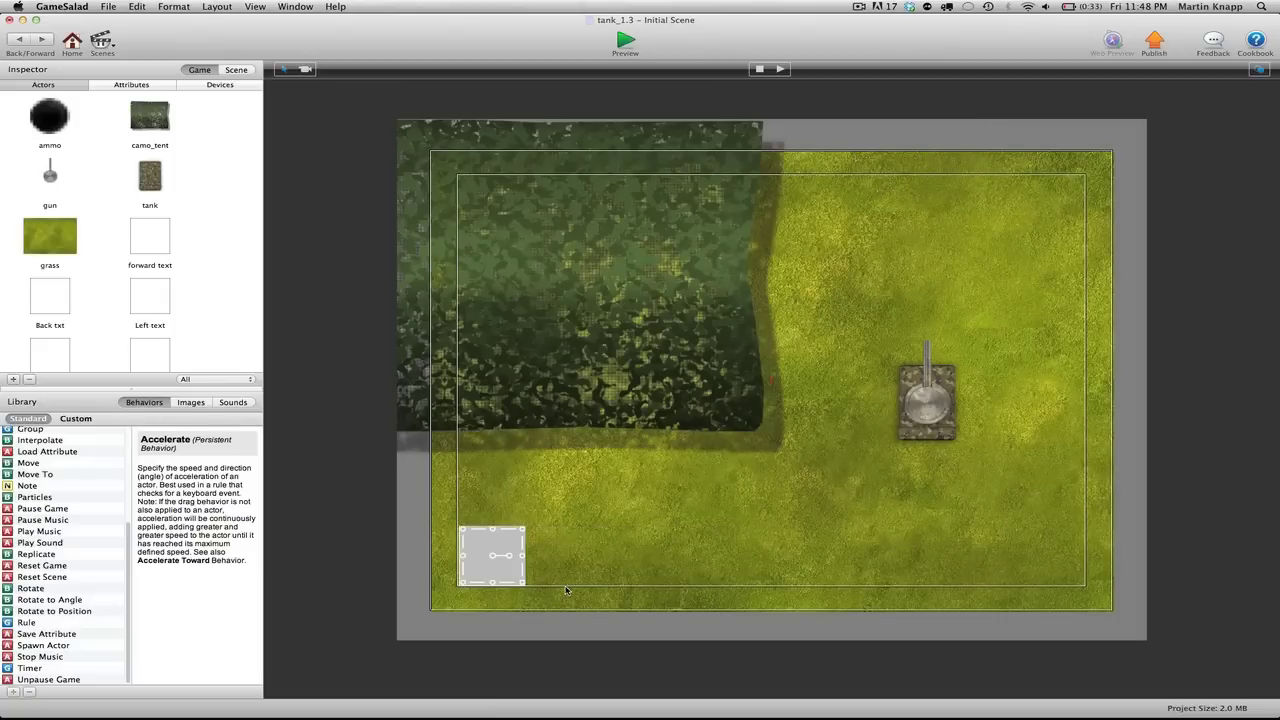
{"action": "left_click", "coordinate": [330, 592]}
Delete the forward, Back txt and Left text actors from the Actors list
{"action": "scroll", "coordinate": [144, 265], "scroll_direction": "down", "scroll_amount": 2}
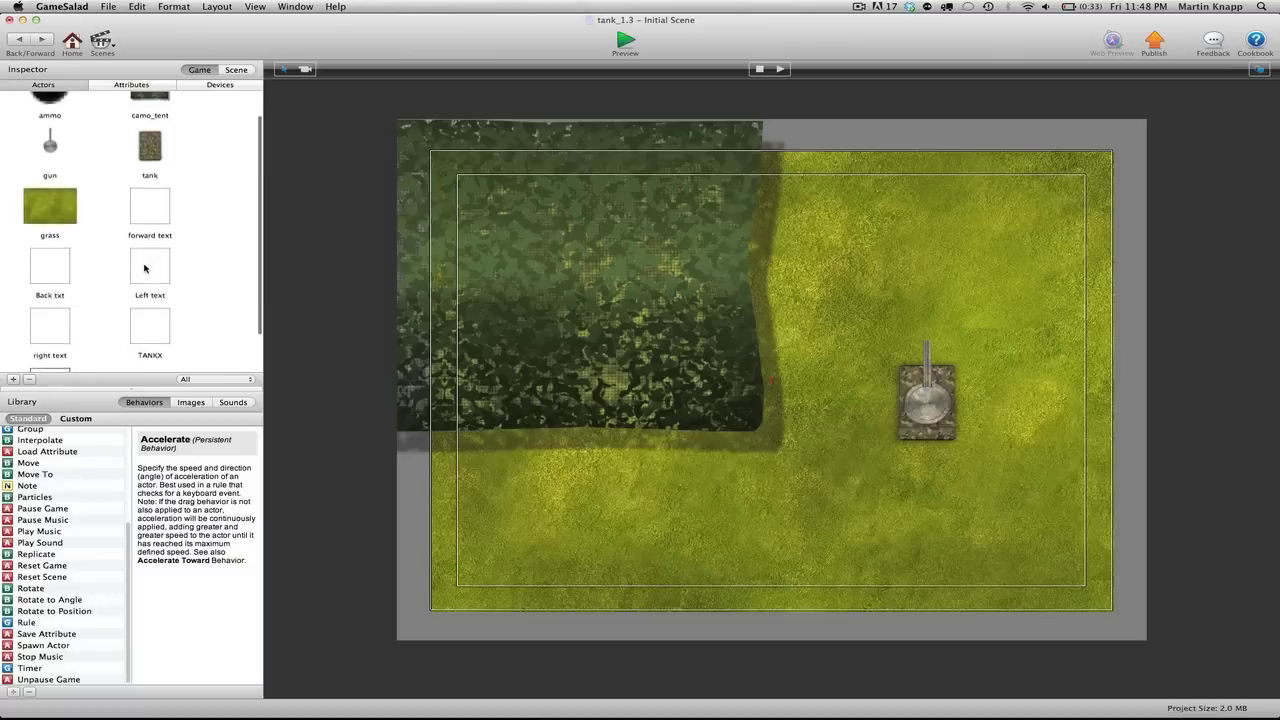
{"action": "left_click", "coordinate": [168, 220]}
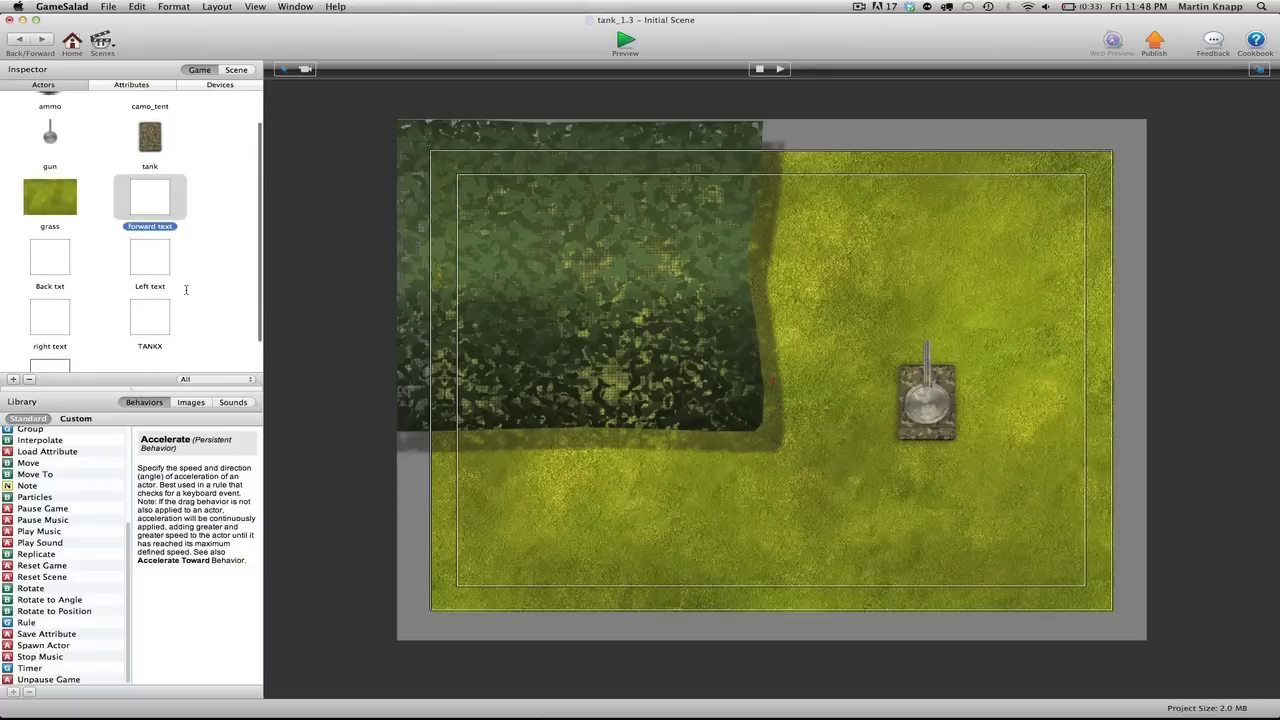
{"action": "key", "text": "BackSpace"}
{"action": "left_click", "coordinate": [145, 222]}
{"action": "key", "text": "BackSpace"}
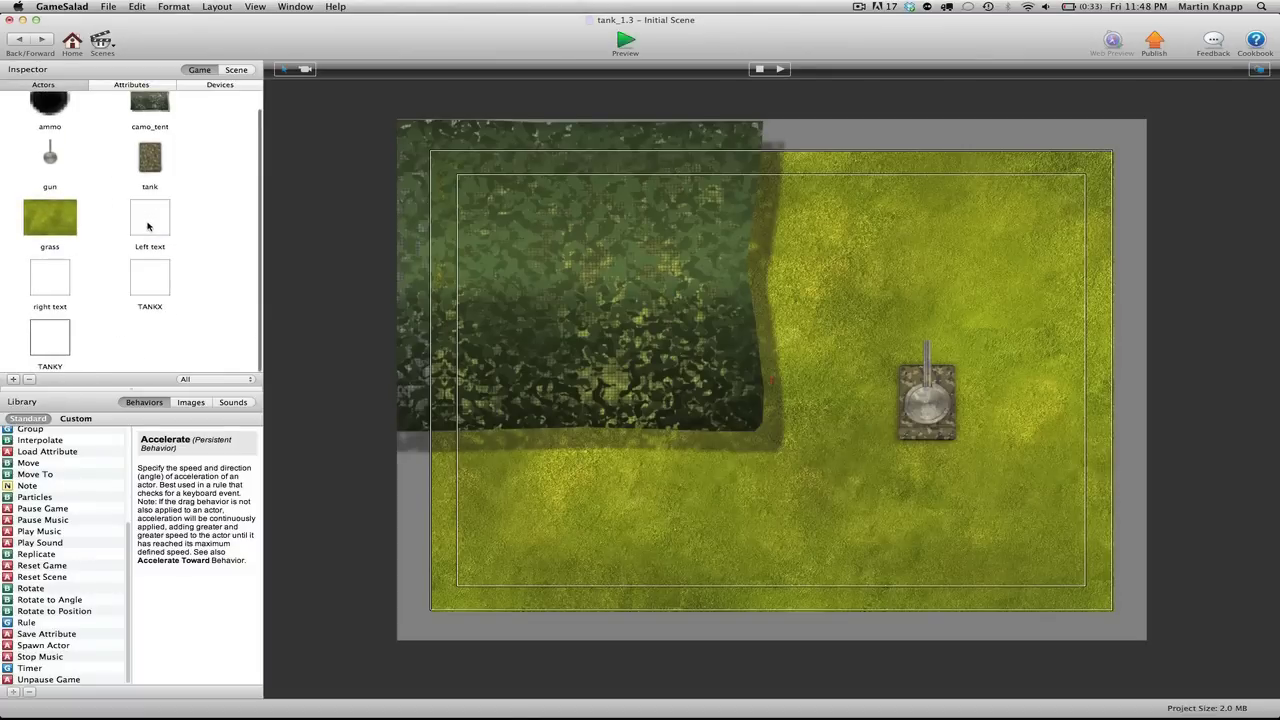
{"action": "left_click", "coordinate": [146, 224]}
{"action": "key", "text": "BackSpace"}
Delete the right, TANKX and TANKY actors, leaving five actors
{"action": "left_click", "coordinate": [147, 227]}
{"action": "key", "text": "BackSpace"}
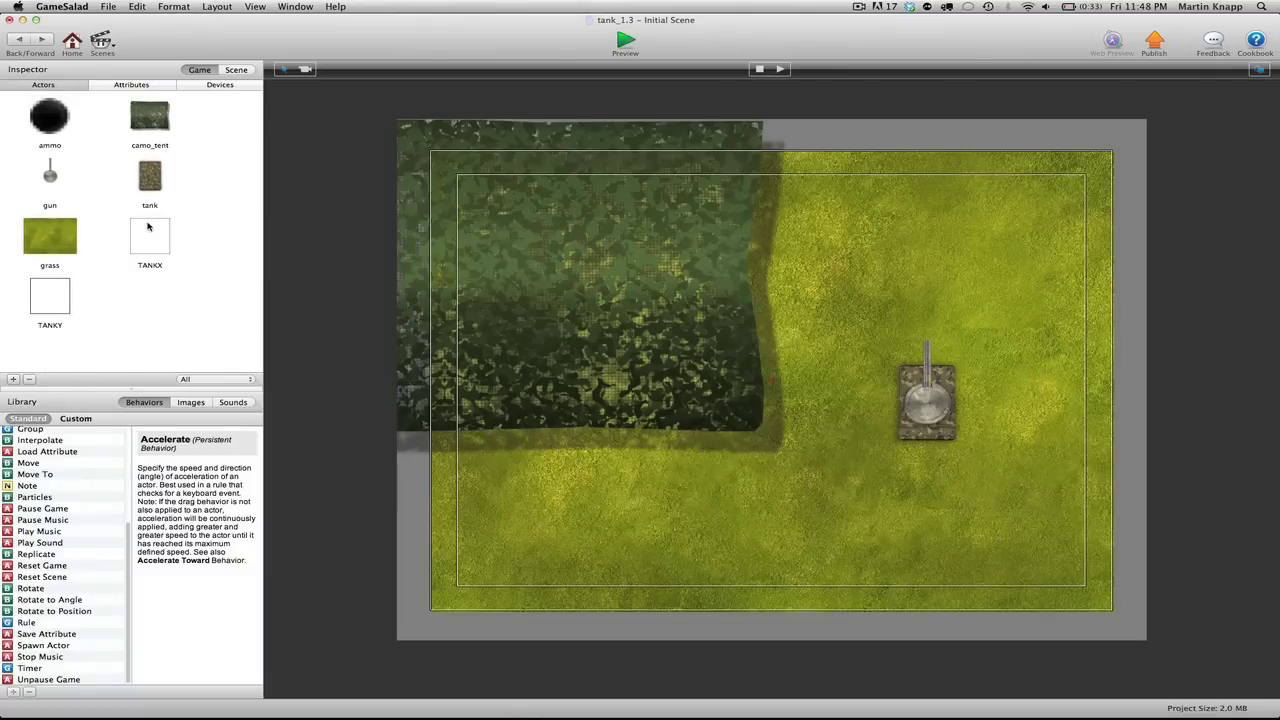
{"action": "left_click", "coordinate": [147, 227]}
{"action": "key", "text": "BackSpace"}
{"action": "left_click", "coordinate": [147, 227]}
{"action": "key", "text": "BackSpace"}
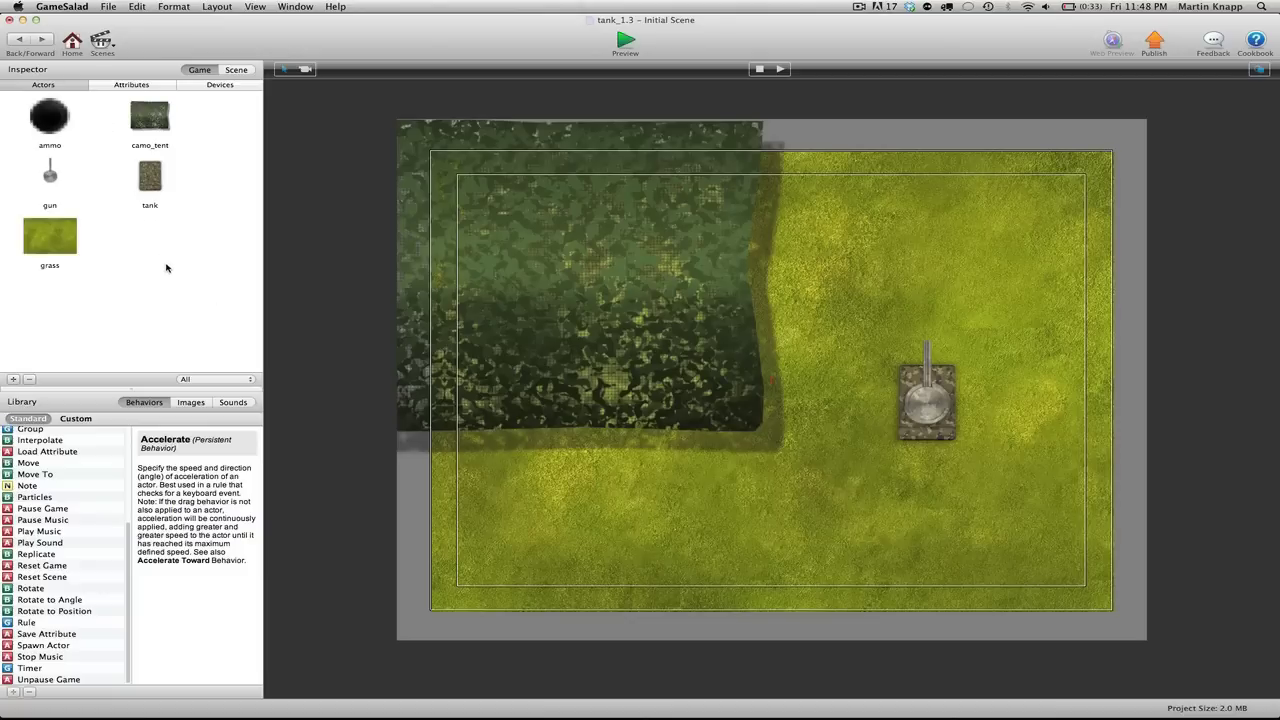
{"action": "key", "text": "super+shift+s"}
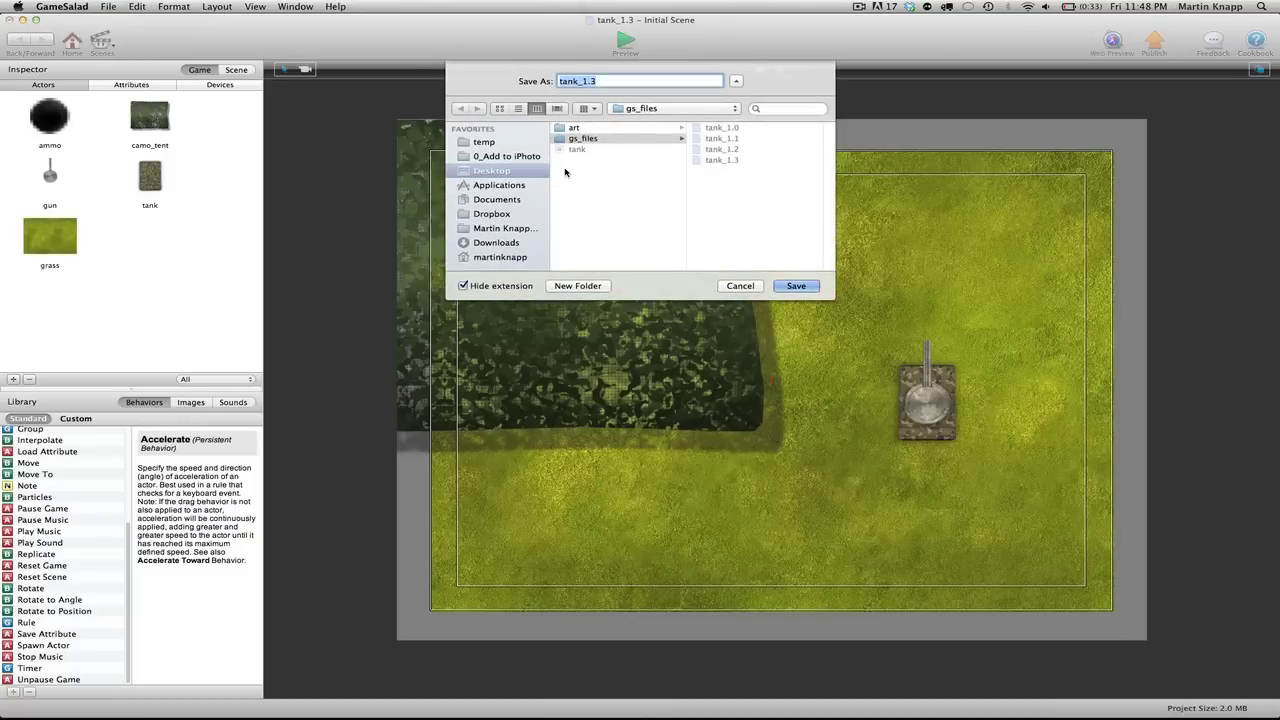
Rename the file from tank_1.3 to tank_1.4 and save it
{"action": "left_click", "coordinate": [603, 81]}
{"action": "key", "text": "BackSpace"}
{"action": "type", "text": "4"}
{"action": "key", "text": "Return"}
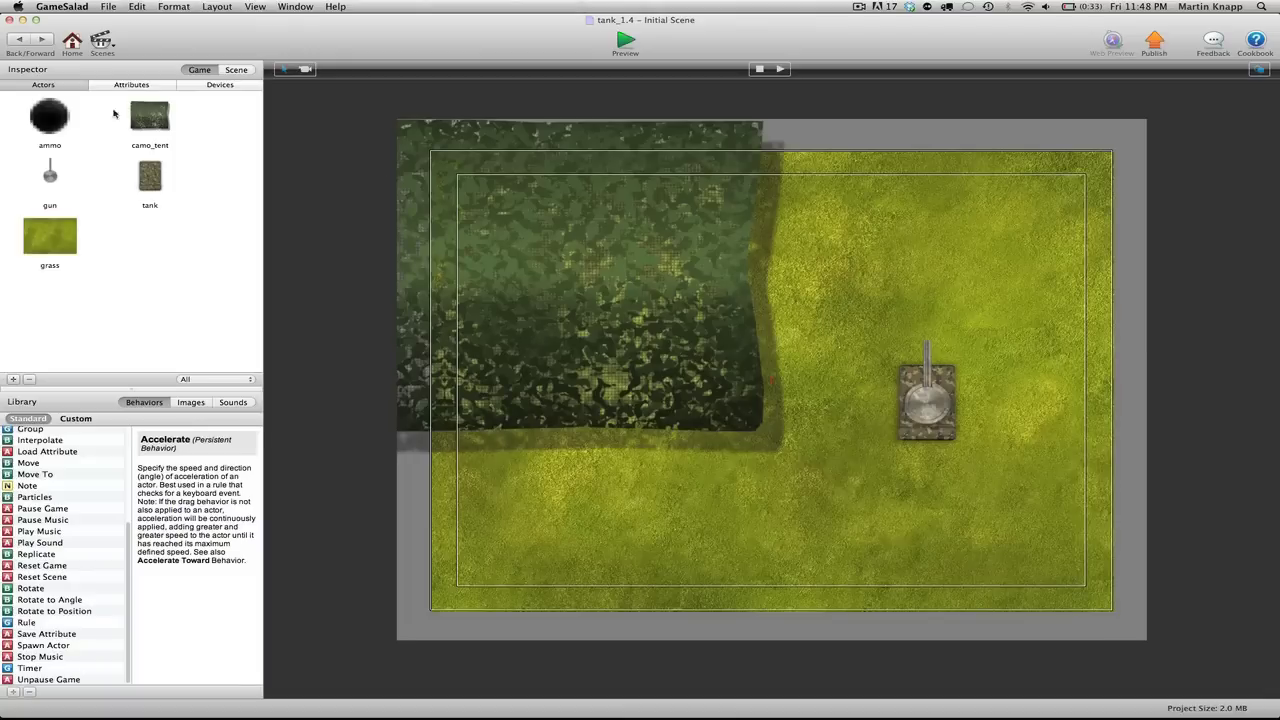
Open the gun actor's rules and expand, then collapse, the fourth Rule
{"action": "double_click", "coordinate": [52, 174]}
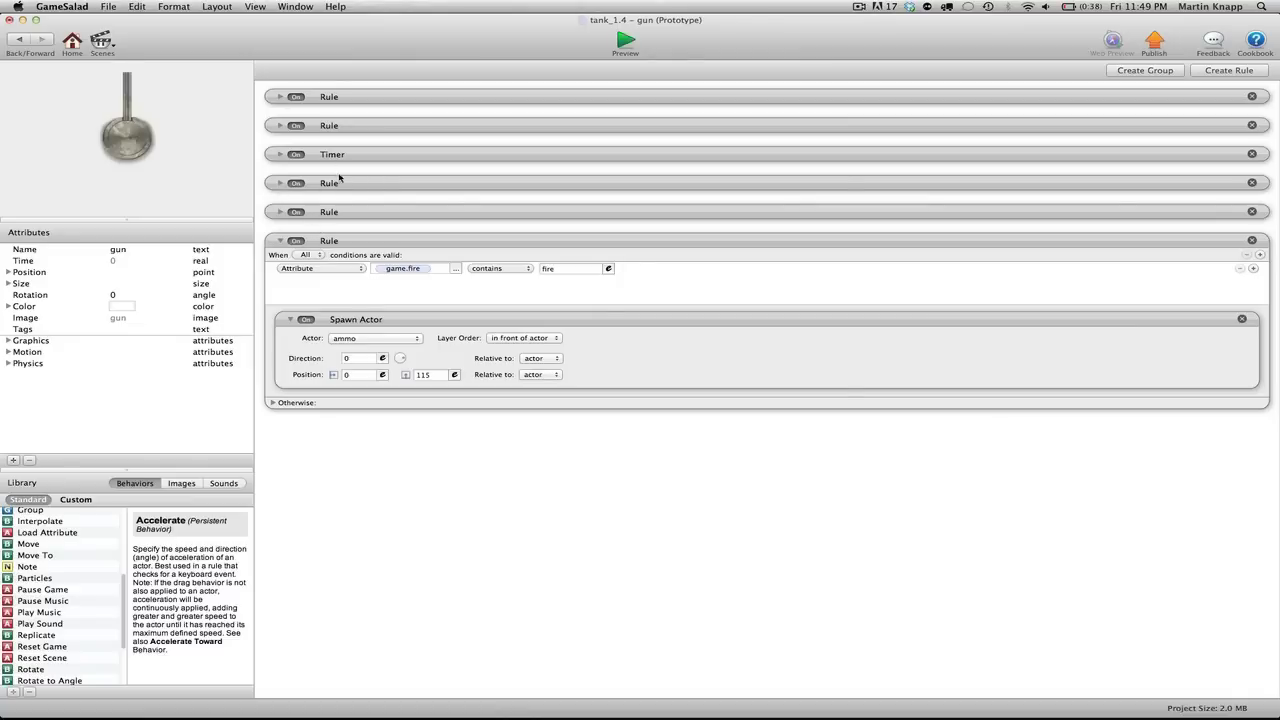
{"action": "left_click", "coordinate": [279, 183]}
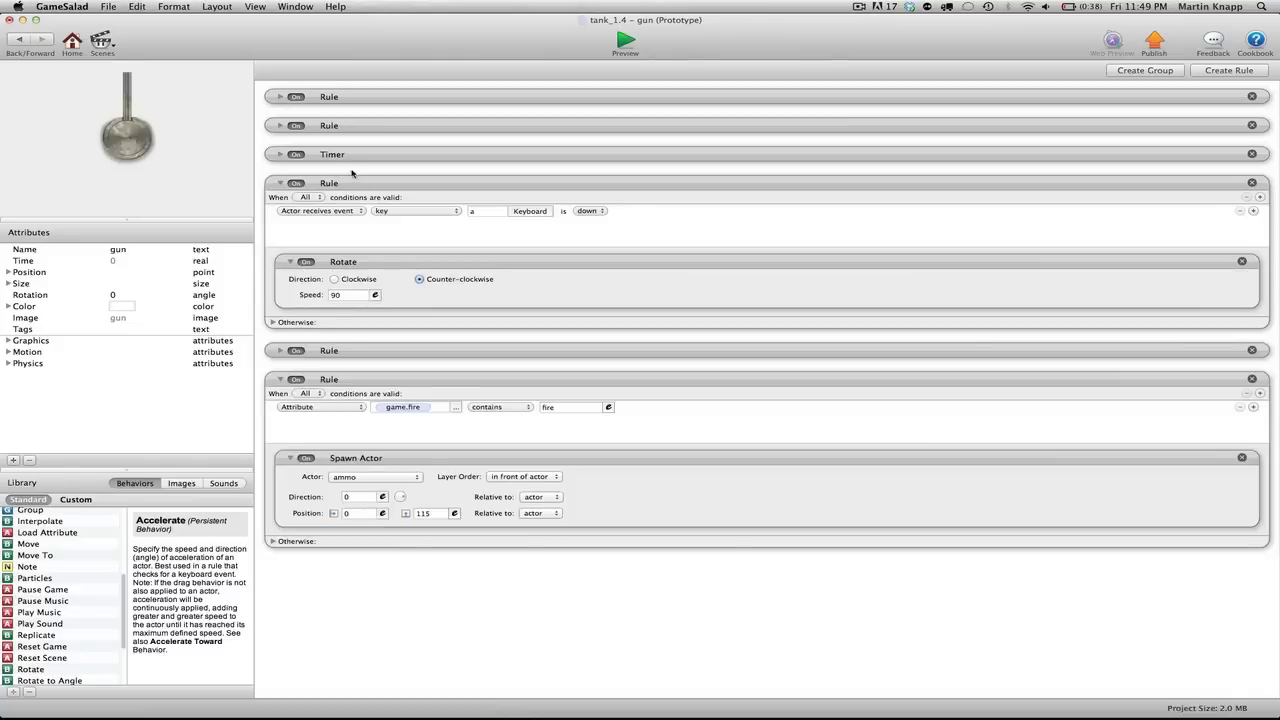
{"action": "left_click", "coordinate": [280, 183]}
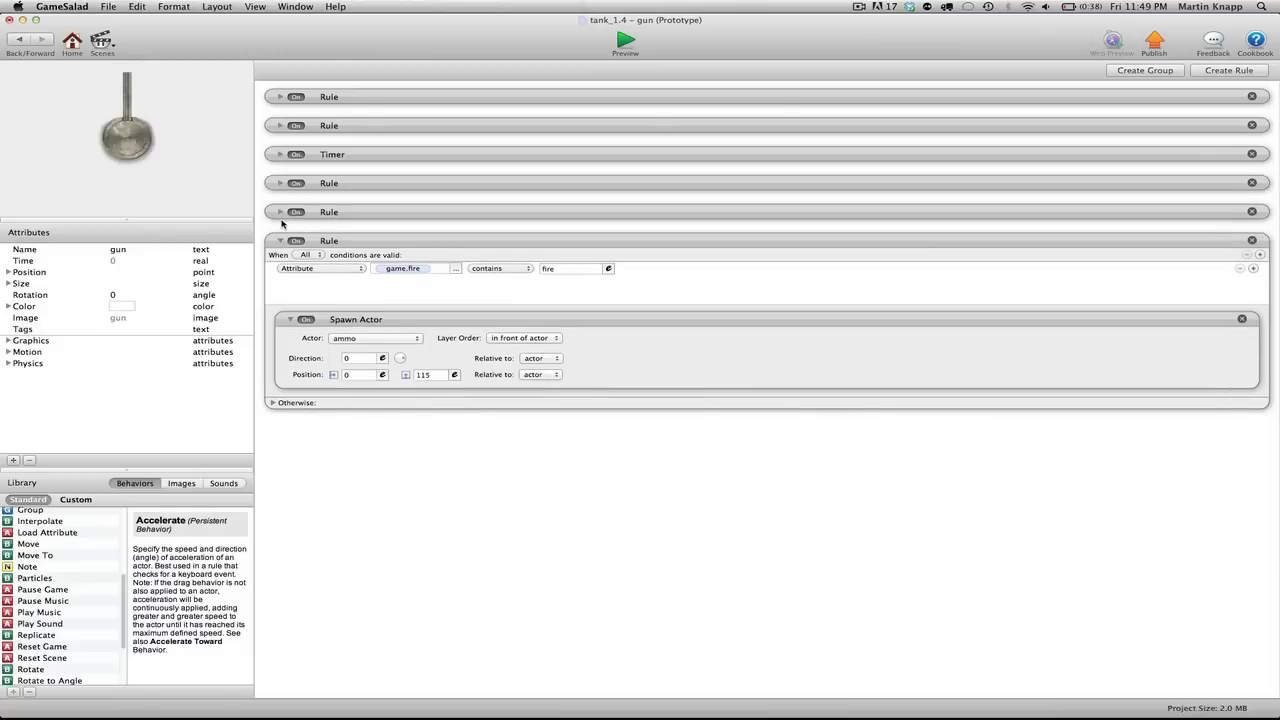